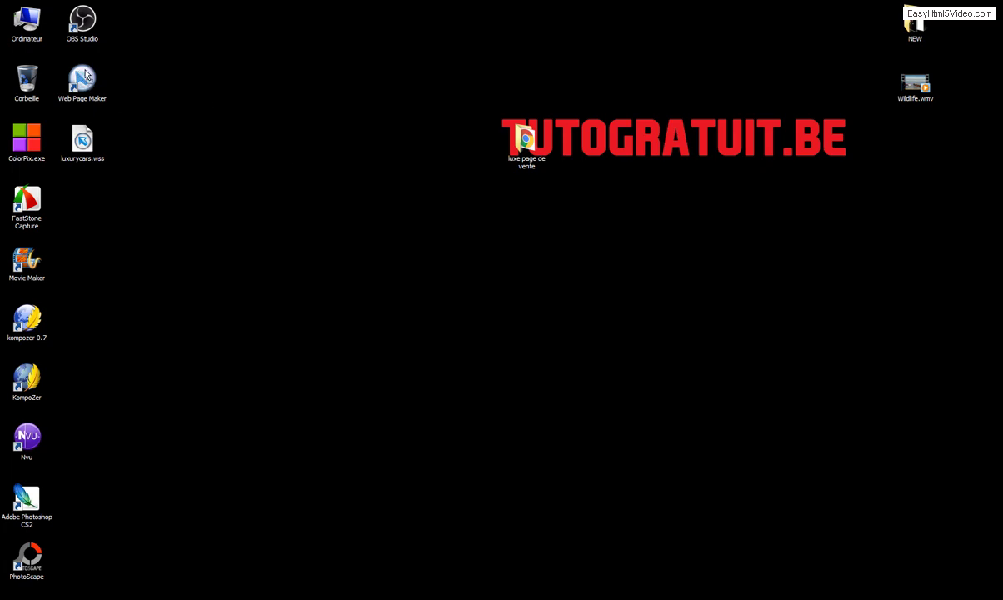
Step: Move the Web Page Maker shortcut to an empty area of the desktop, away from the other icons
left_click_drag(82, 76, 193, 140)
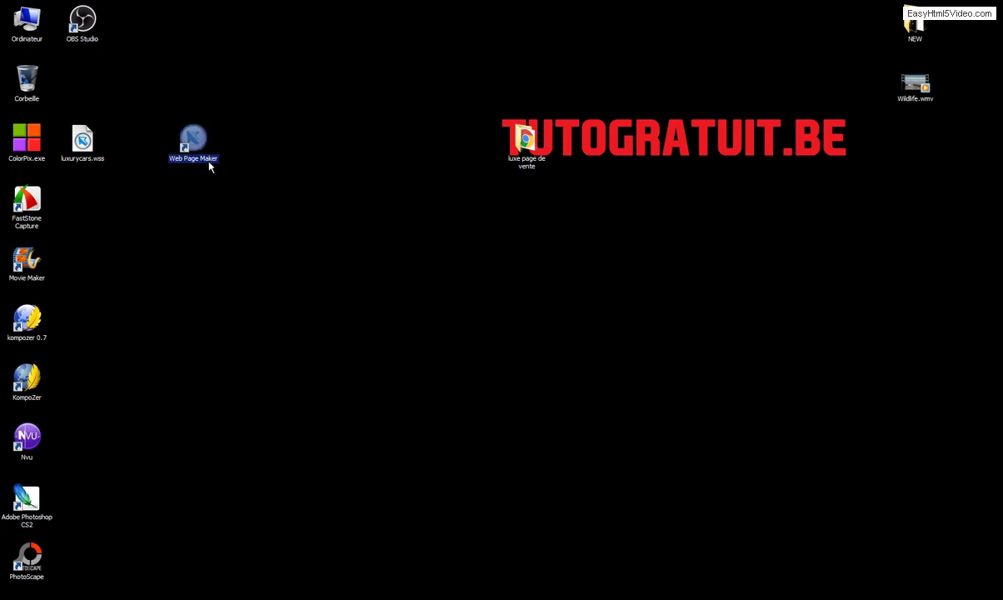
left_click_drag(144, 105, 206, 164)
left_click(29, 316)
left_click(43, 435)
left_click_drag(27, 335, 82, 336)
left_click_drag(18, 435, 121, 434)
left_click_drag(87, 326, 28, 326)
left_click_drag(143, 452, 32, 454)
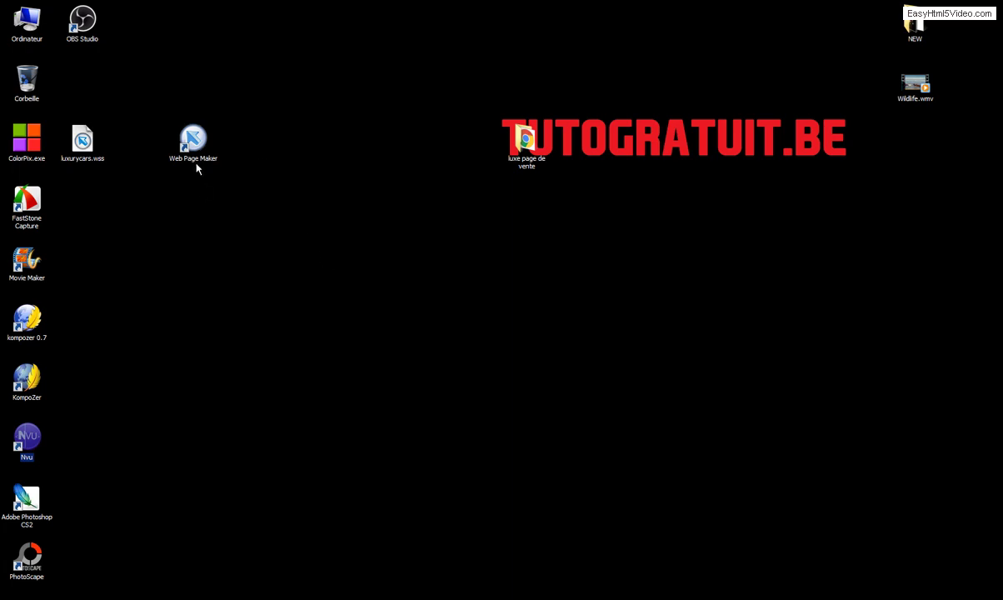
Step: View index.html from the "luxe page de vente" folder in the browser, and dismiss the browser and folder windows
double_click(523, 146)
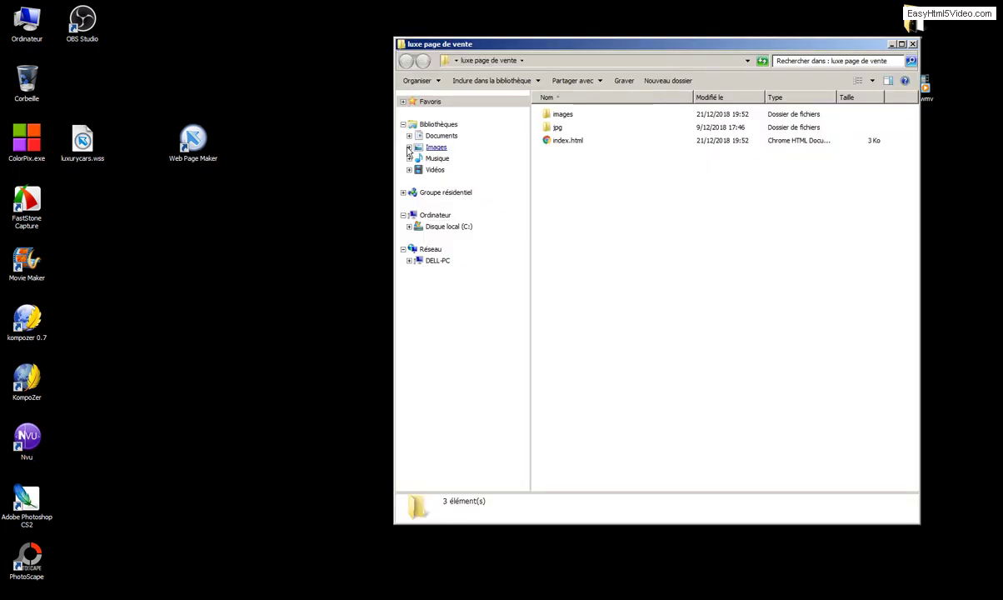
double_click(561, 147)
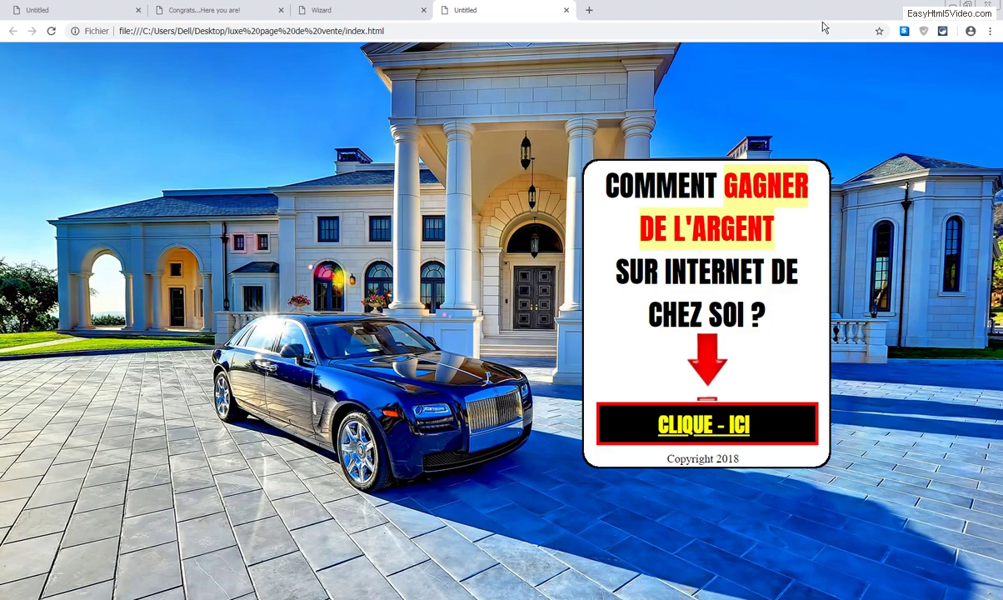
left_click(951, 4)
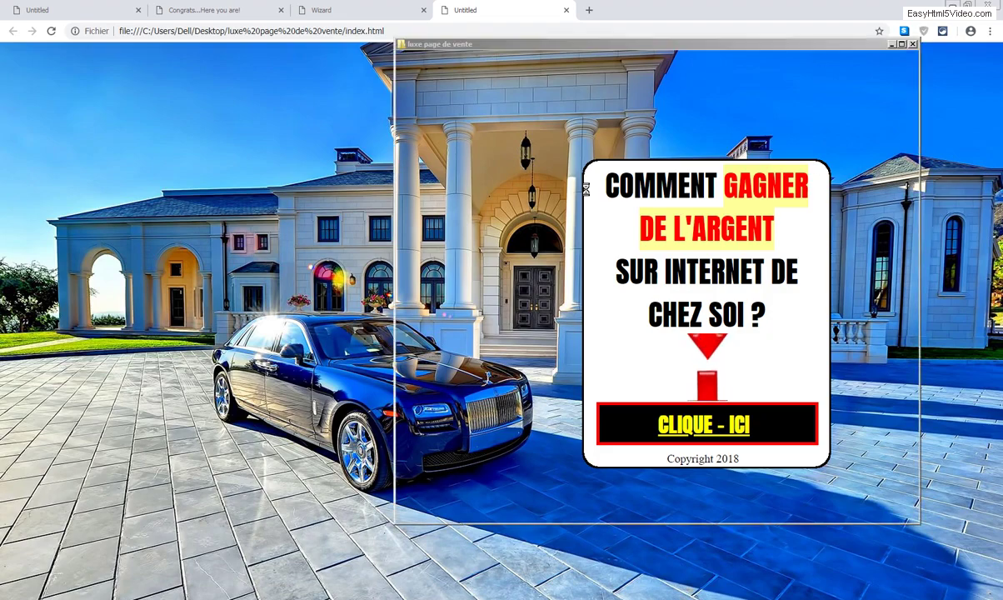
left_click(913, 43)
Step: Launch Web Page Maker from the desktop
left_click(195, 166)
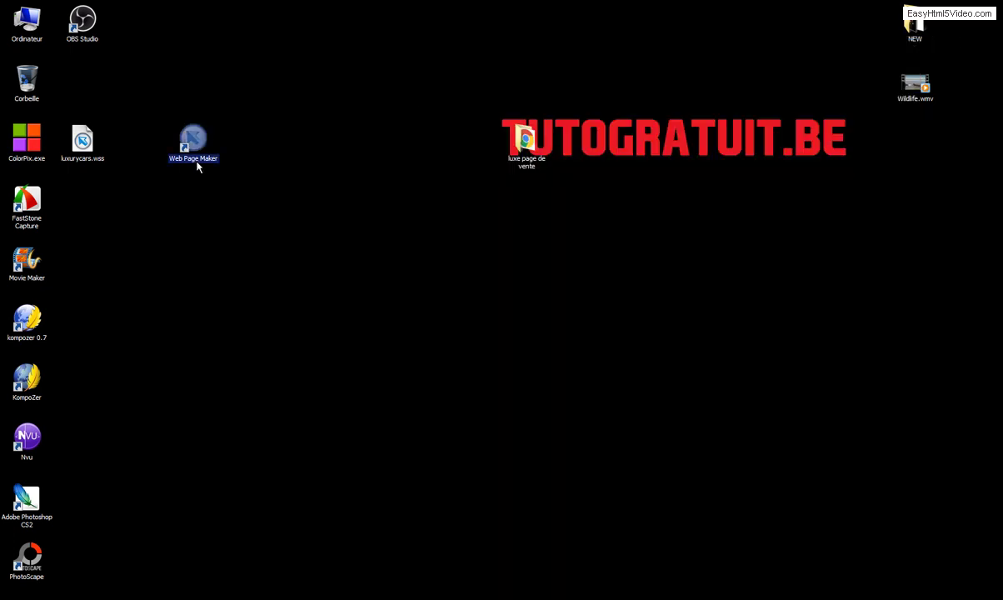
double_click(199, 165)
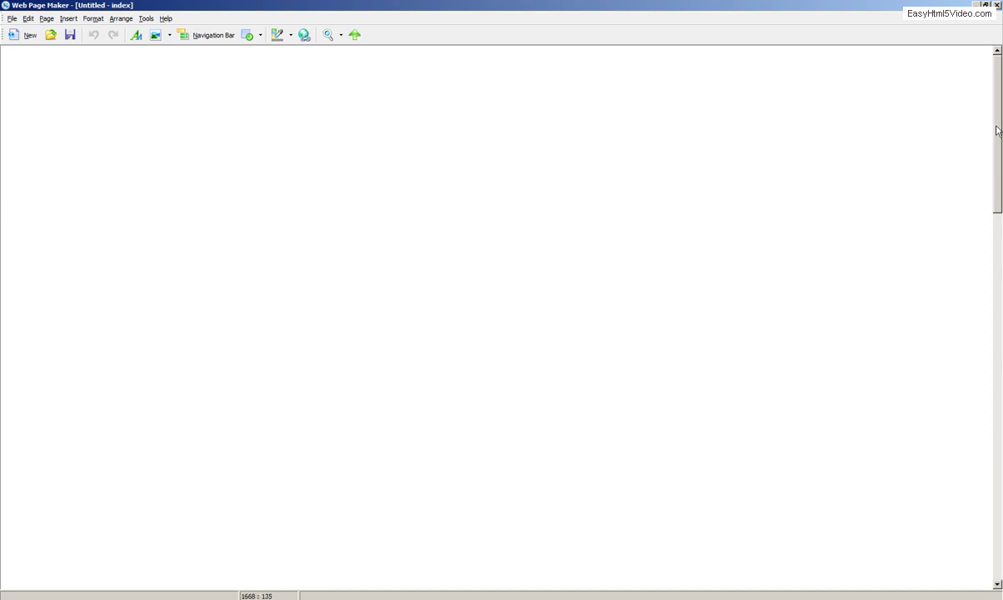
Step: Create a new site from the "templatate rouge" template in MyTemplates
left_click(11, 18)
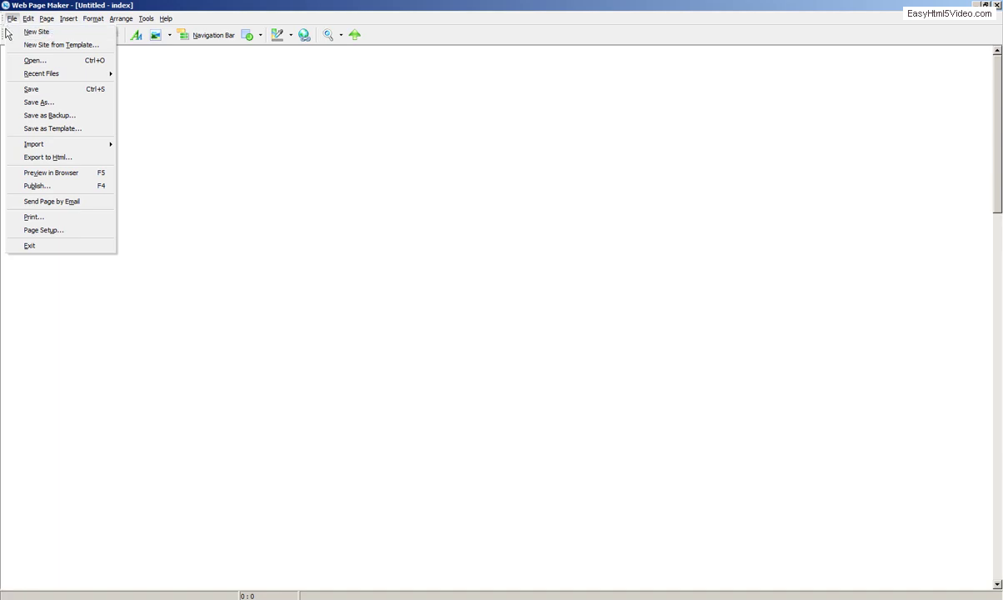
left_click(55, 50)
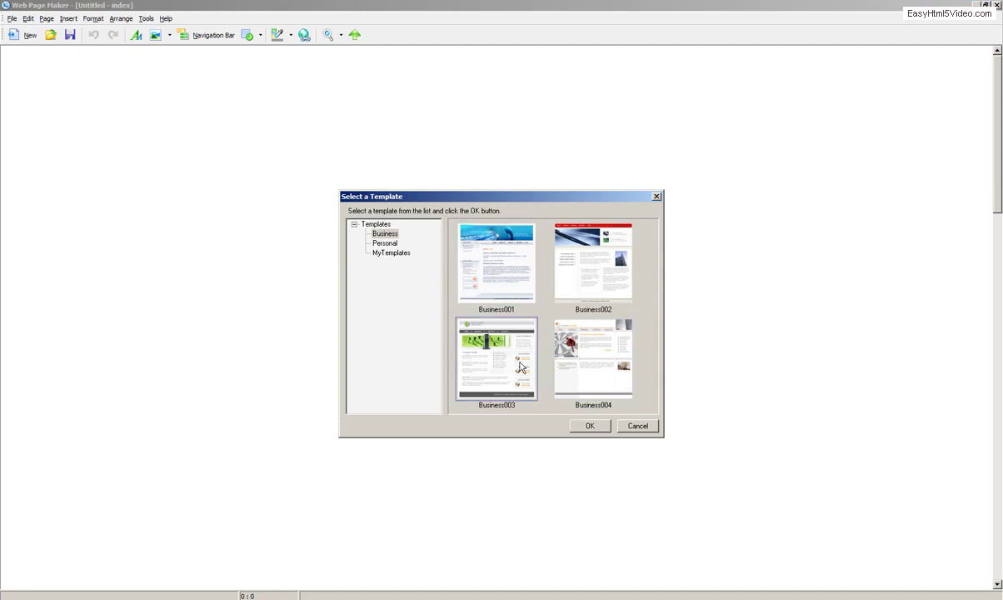
left_click(385, 243)
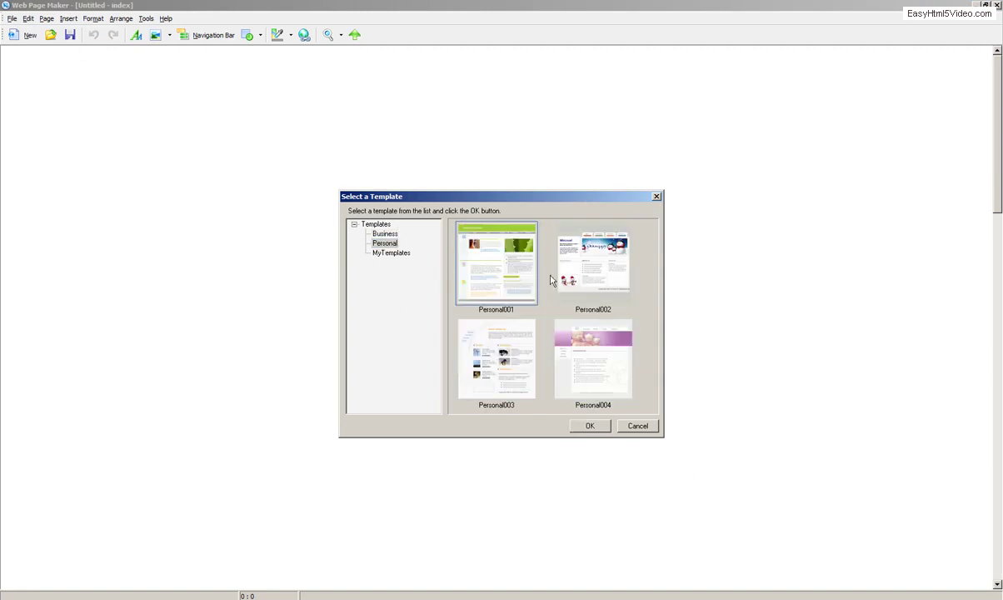
left_click(390, 252)
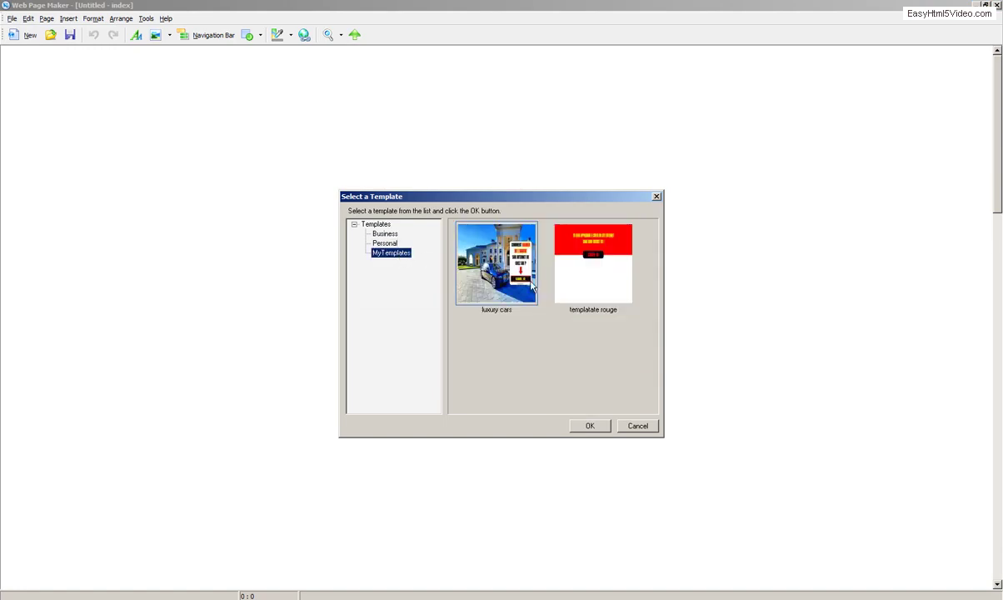
left_click(608, 273)
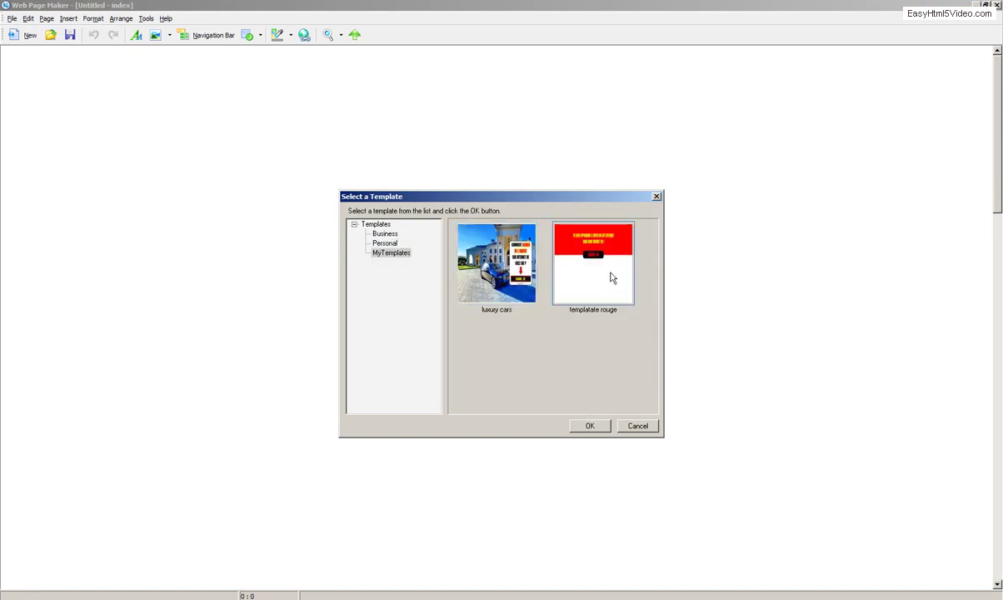
left_click(590, 426)
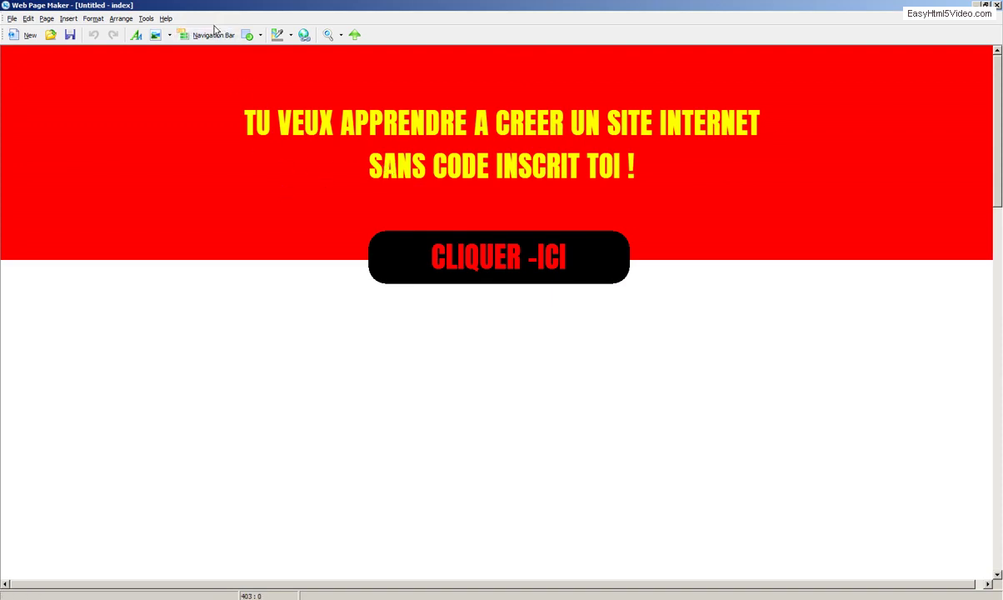
Step: Start a new blank site and open the properties of its page
left_click(17, 38)
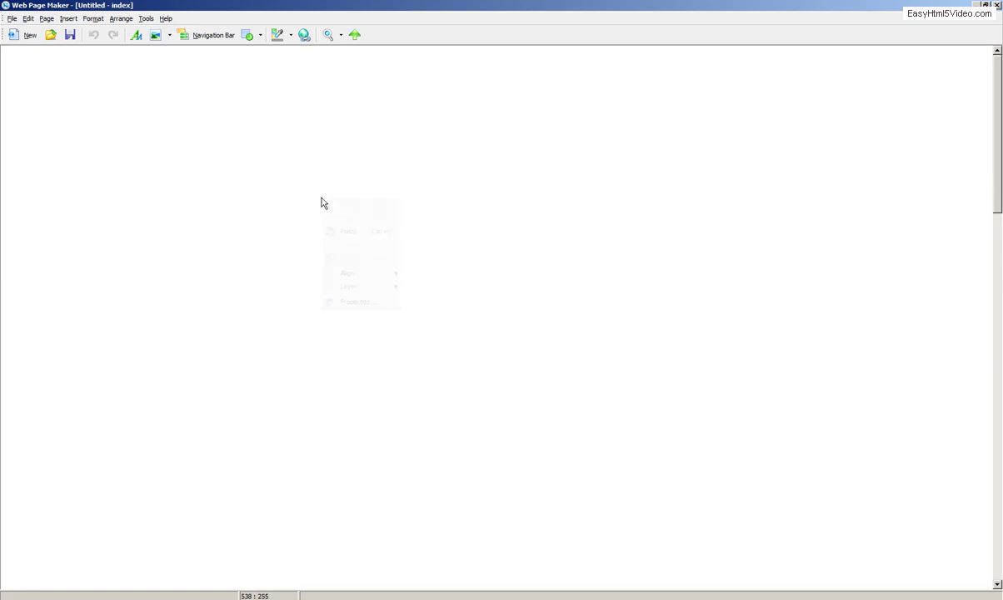
right_click(324, 203)
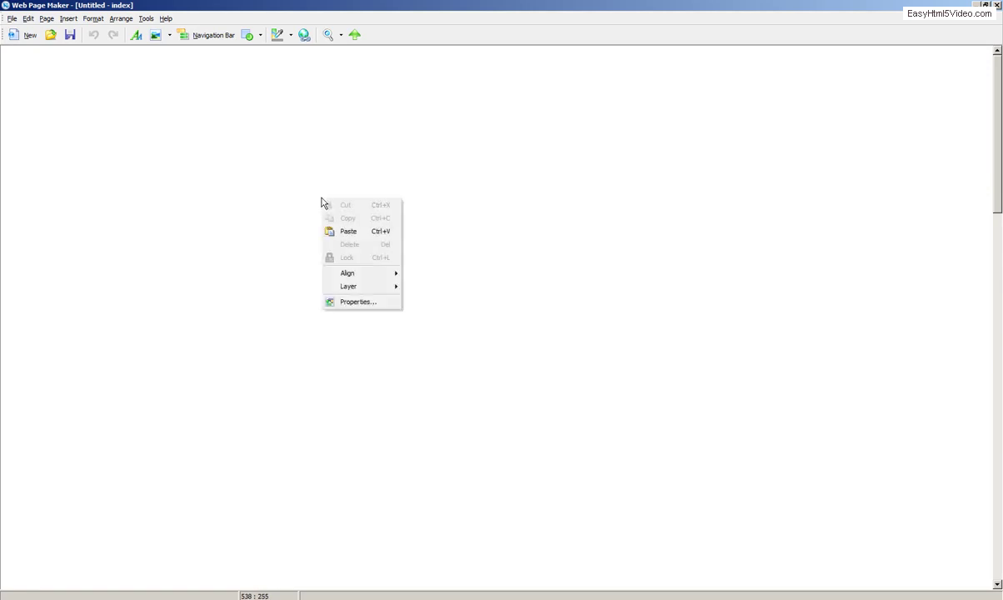
left_click(359, 302)
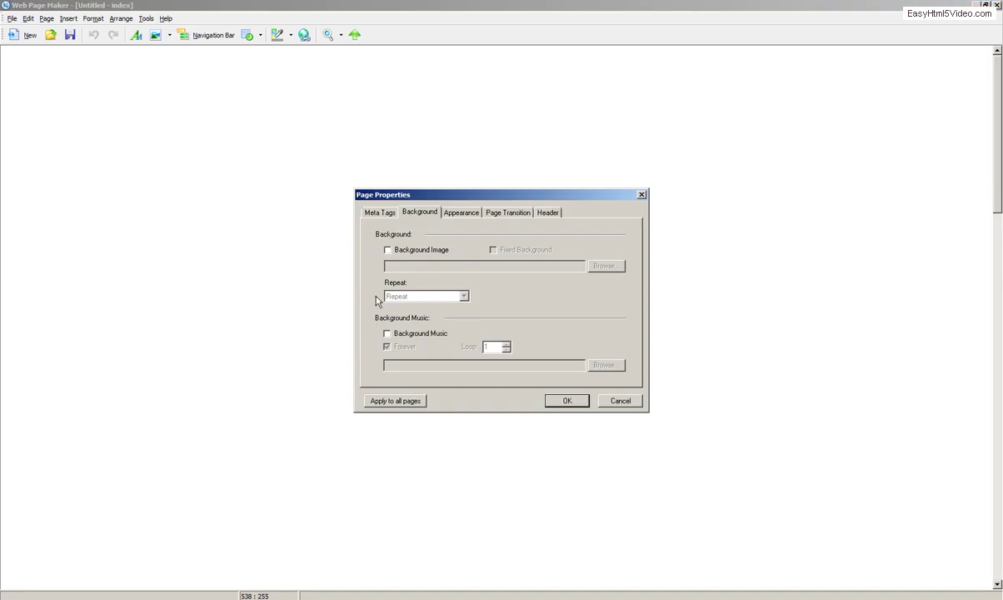
Step: Examine the meta tag fields and the background image option in the page properties
left_click_drag(405, 198, 442, 181)
left_click(420, 198)
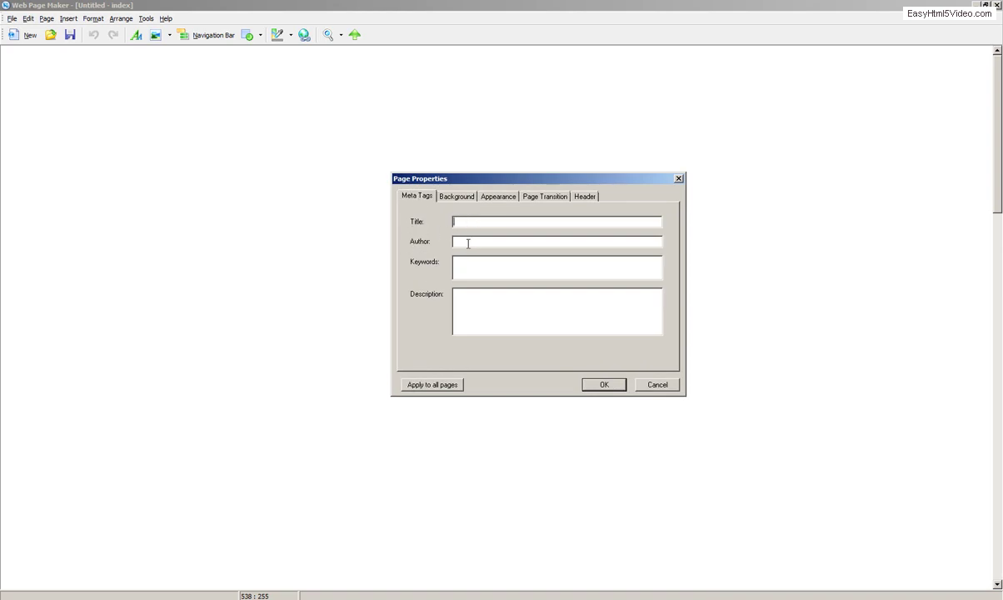
key("Tab")
left_click(460, 270)
left_click(462, 200)
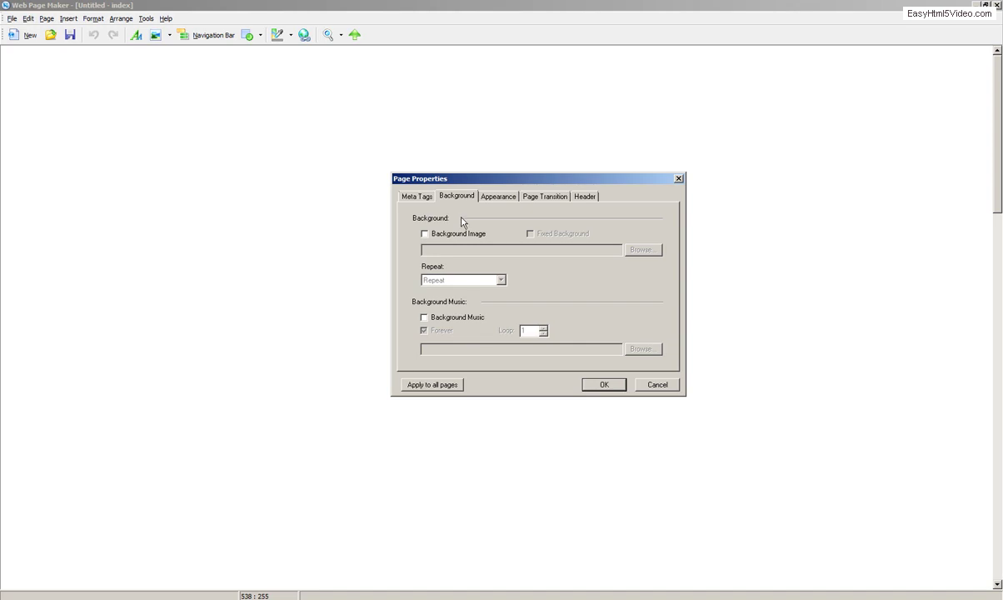
left_click(425, 234)
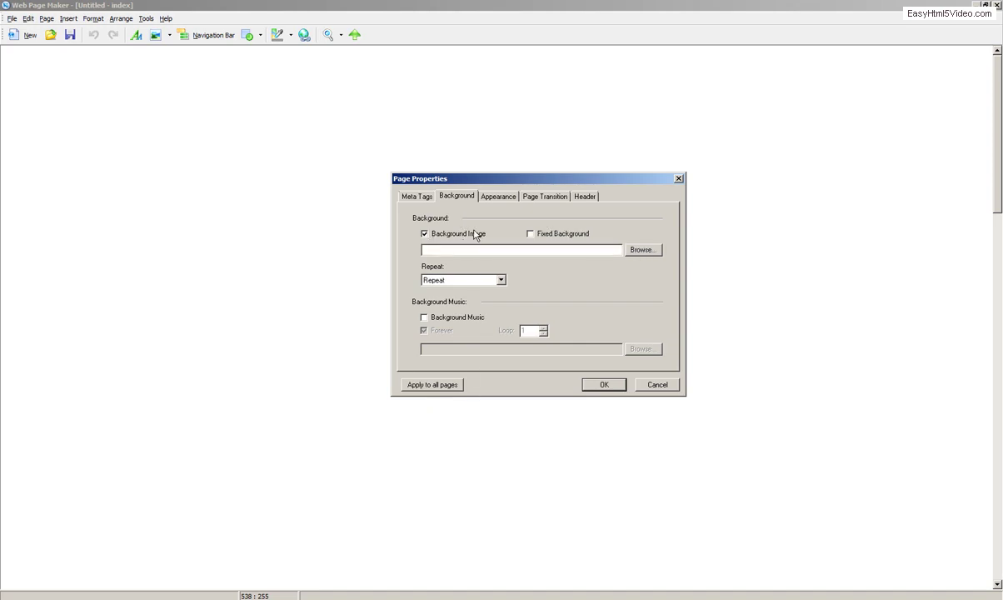
left_click(424, 234)
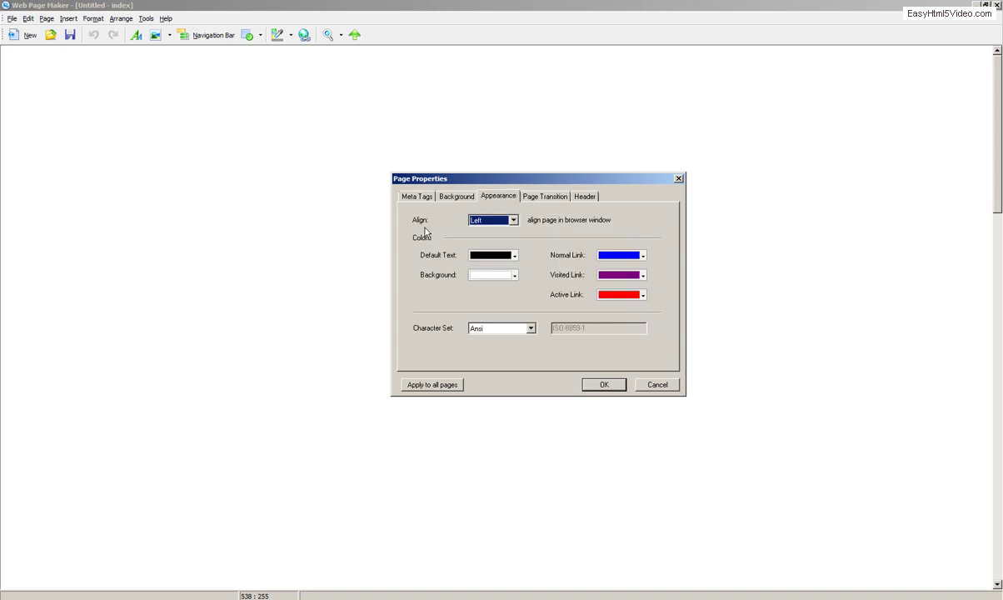
Step: Set the page background colour to brown and apply it
left_click(514, 276)
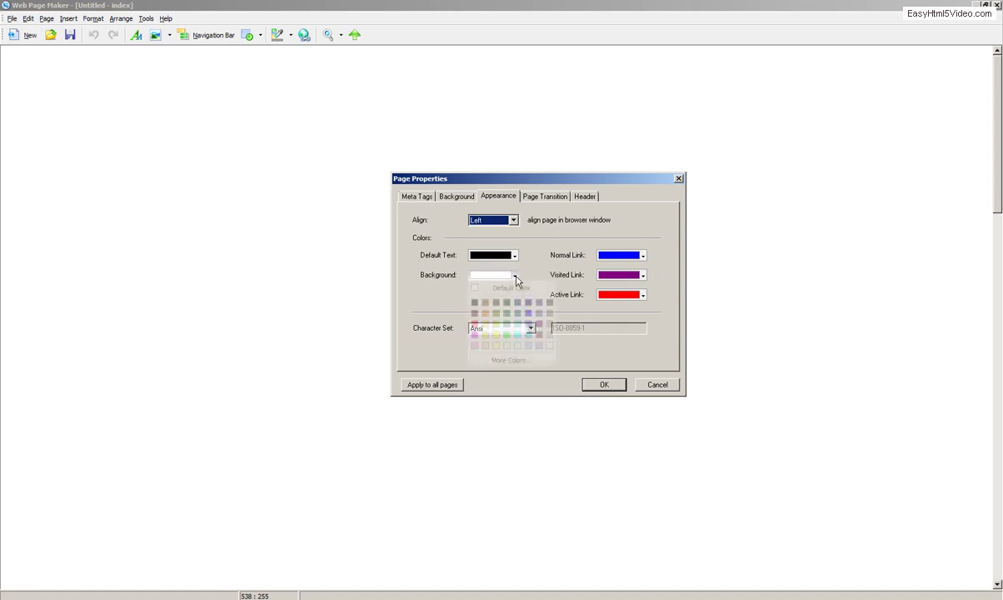
left_click(459, 287)
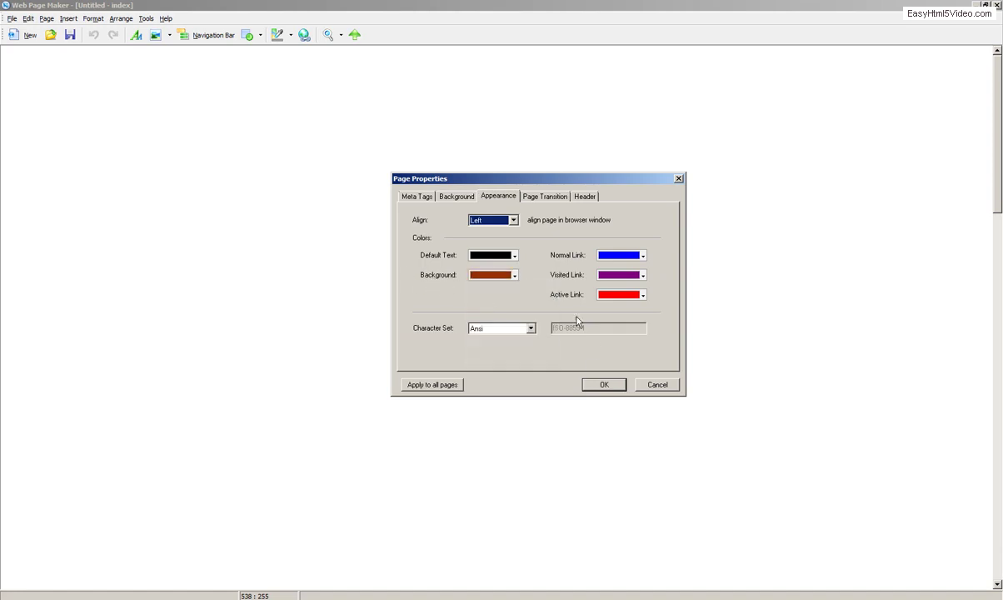
left_click(599, 387)
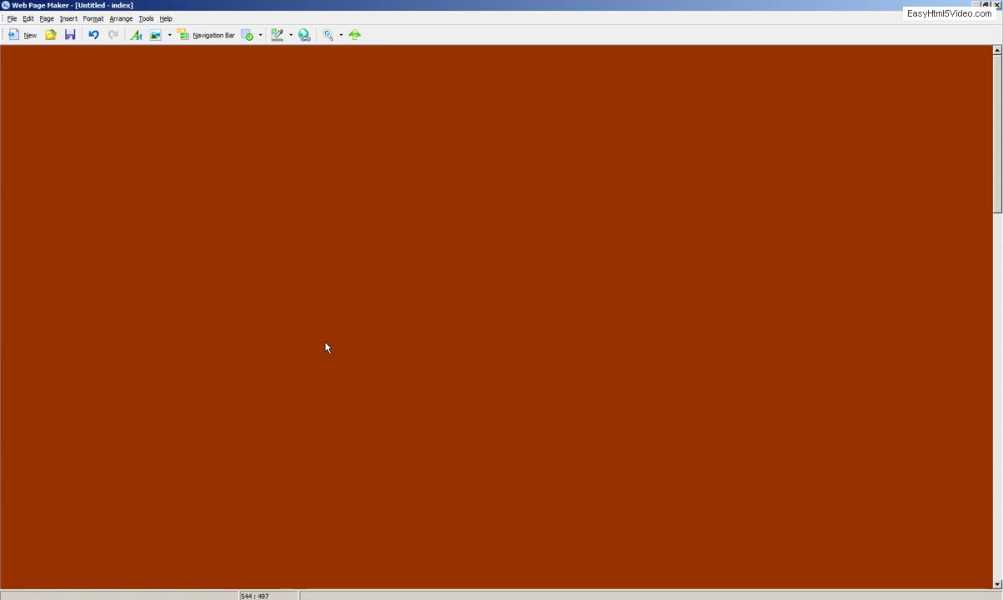
Step: Change the page background colour to red in the page properties
right_click(379, 281)
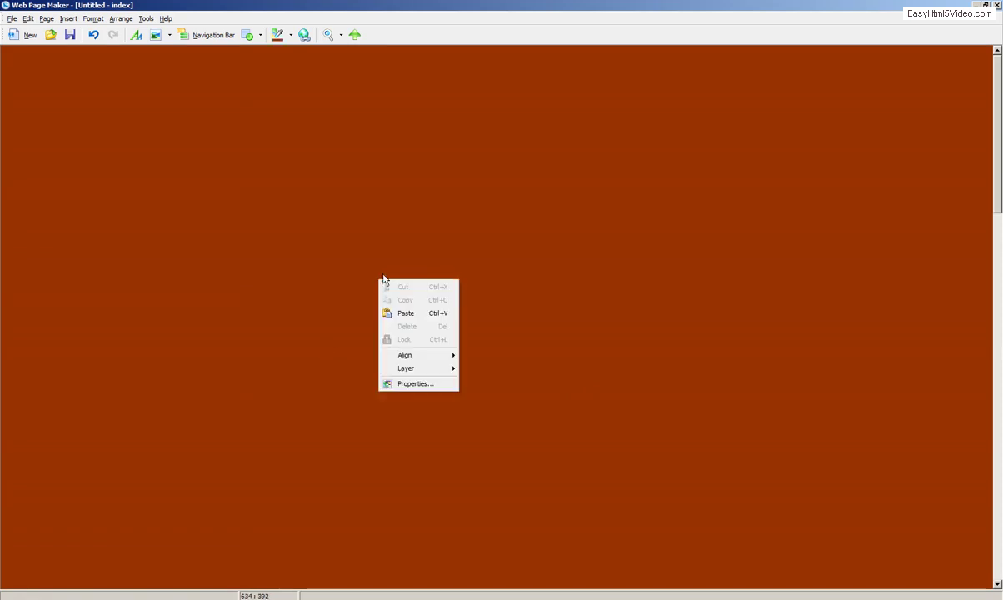
left_click(420, 385)
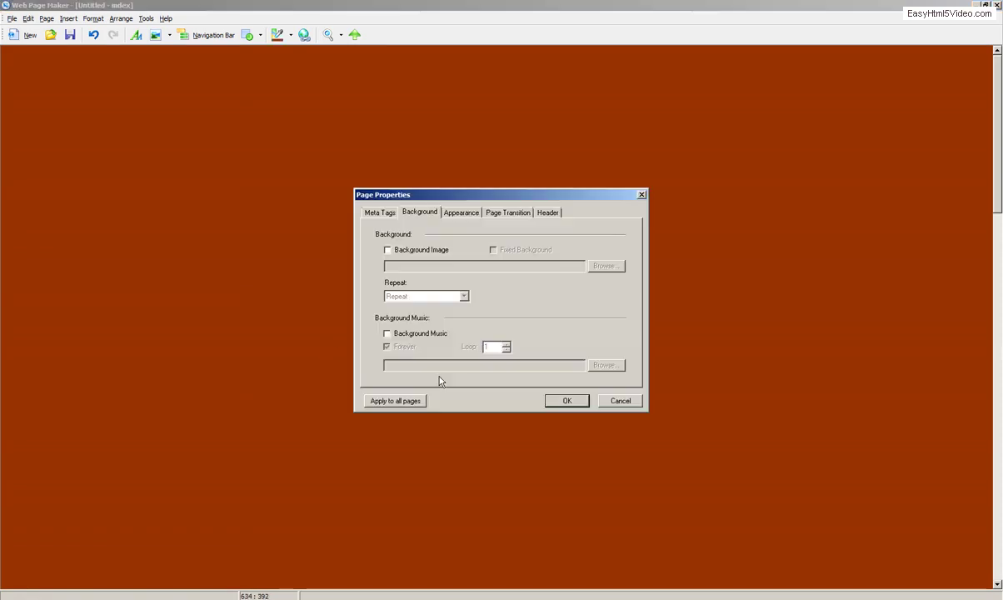
left_click(471, 215)
left_click(477, 292)
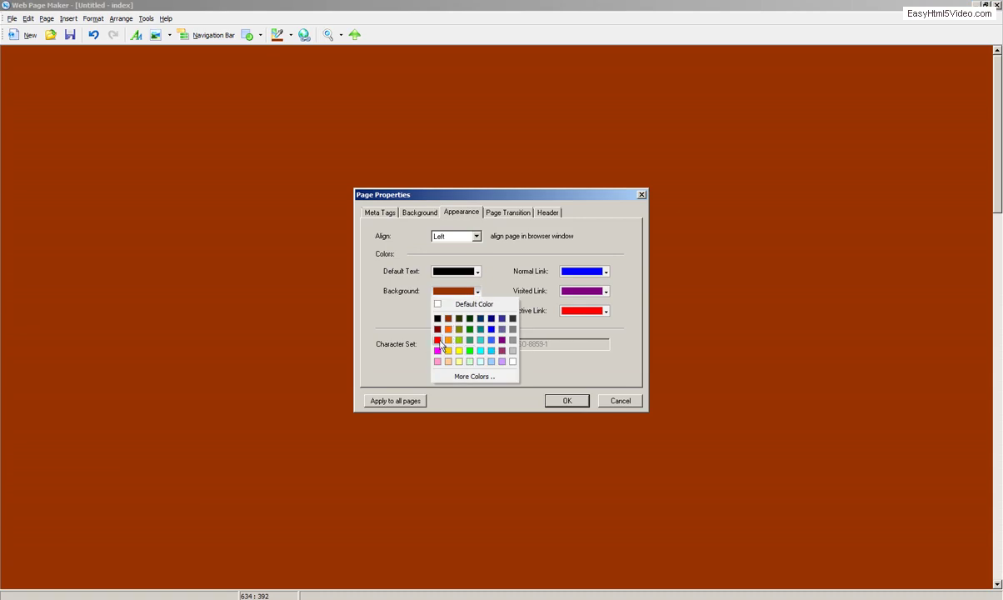
left_click(438, 340)
left_click(565, 401)
Step: Set the page's alignment in the browser window to Center in the page properties
right_click(390, 253)
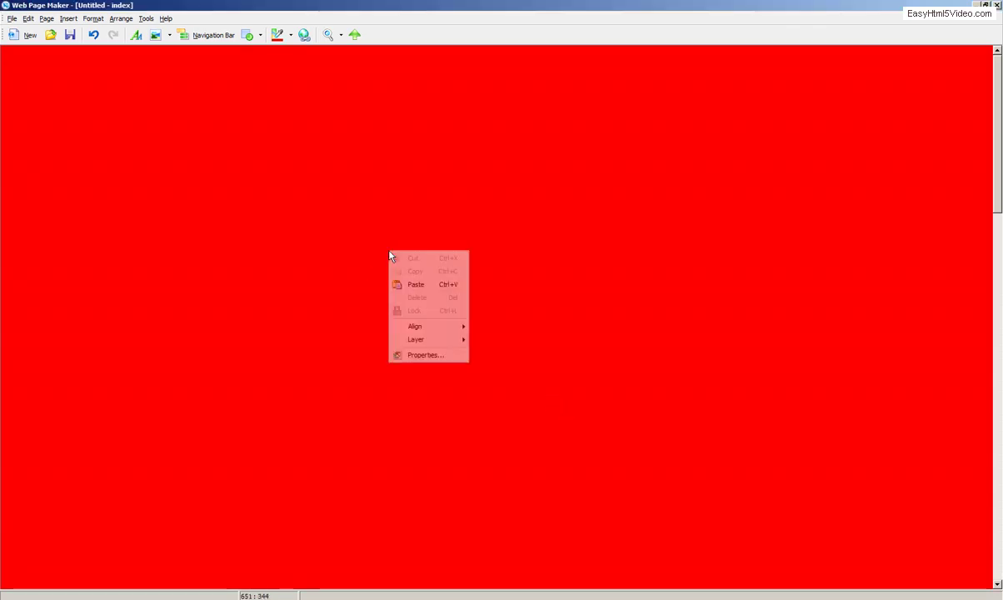
left_click(459, 359)
left_click(460, 212)
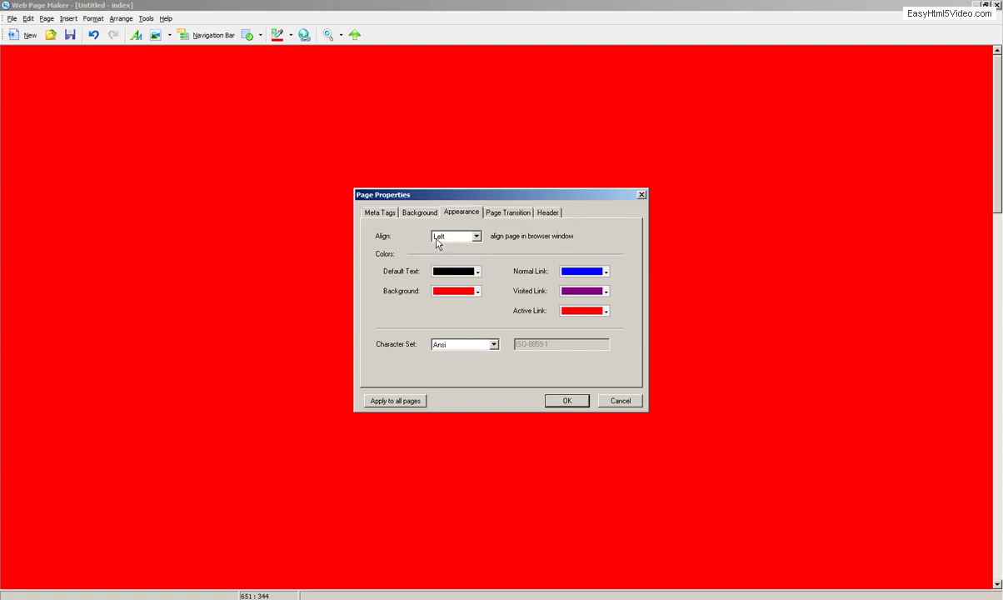
left_click(476, 236)
left_click(472, 258)
Step: Review the page transition, header, appearance, background and meta tag settings of the page
left_click(505, 213)
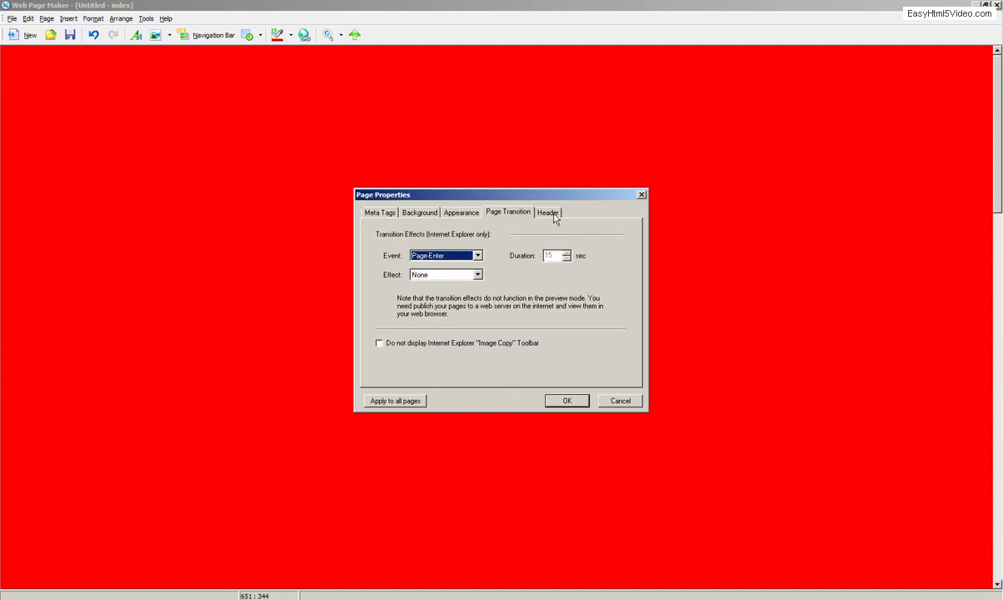
left_click(550, 214)
left_click(463, 218)
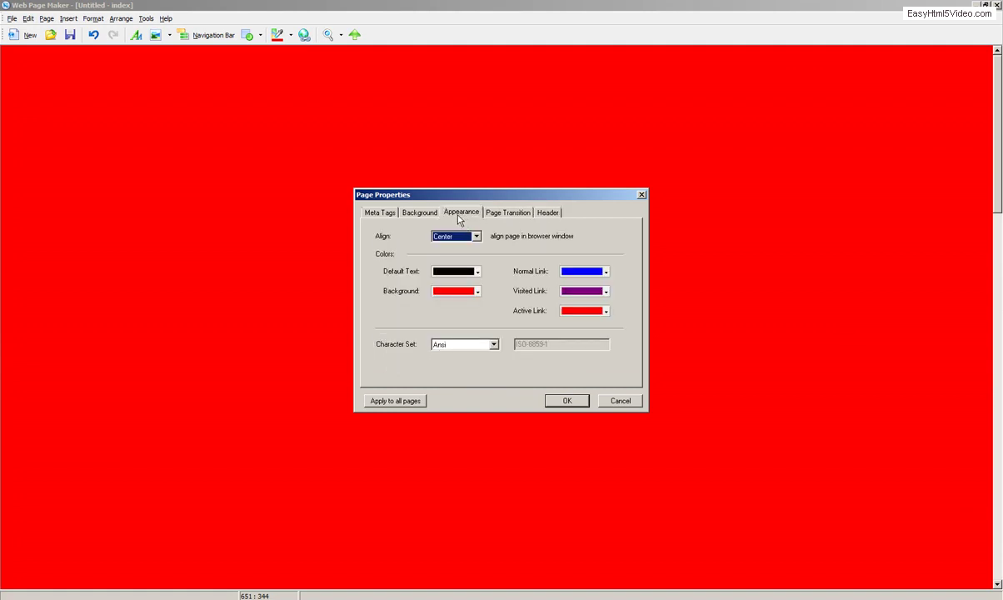
left_click(417, 213)
left_click(386, 214)
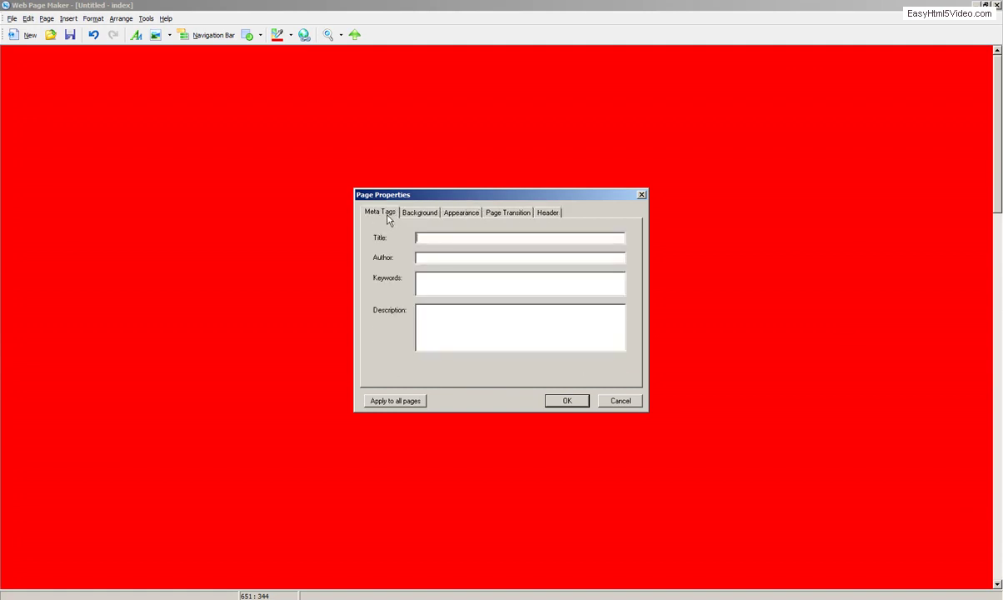
left_click(429, 218)
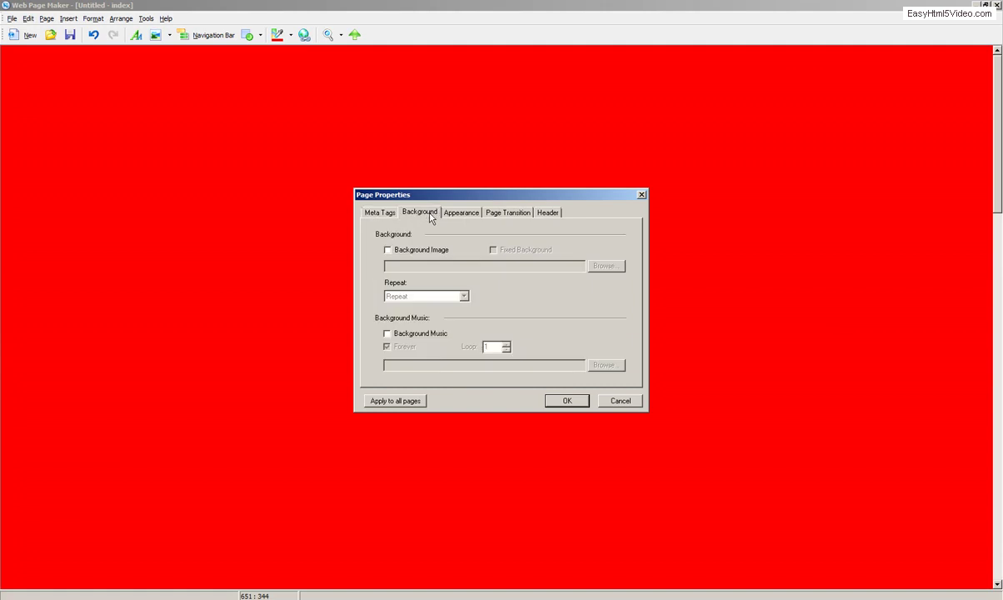
Step: Reset the page background to the default colour and apply the page properties
left_click(469, 216)
left_click(477, 291)
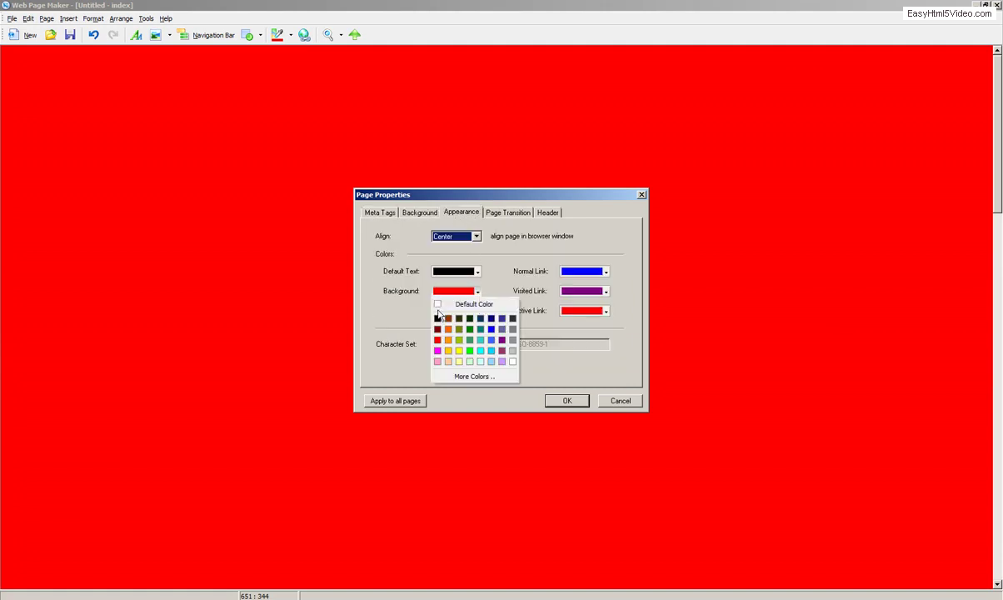
left_click(441, 310)
left_click(567, 400)
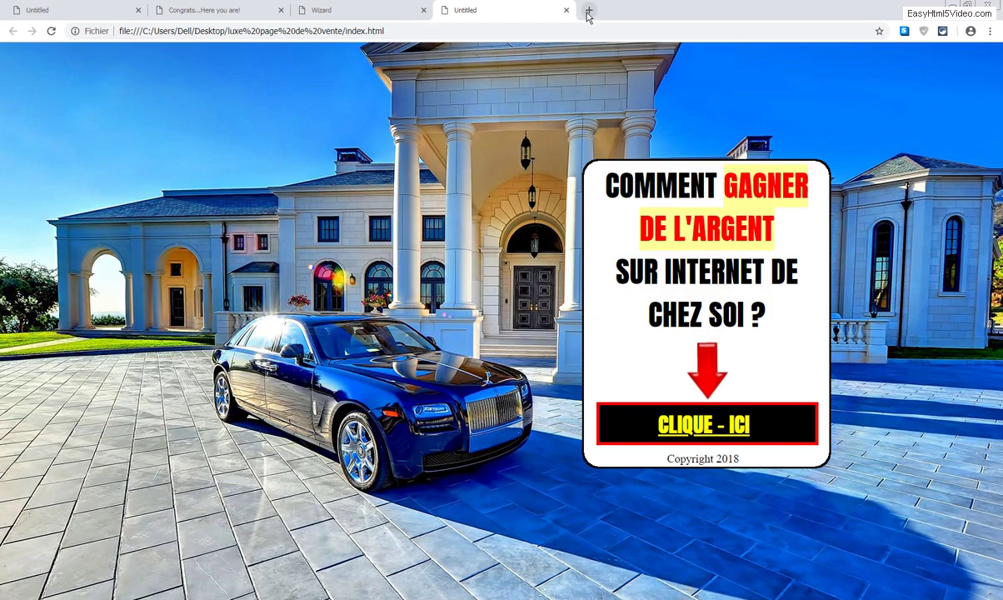
Step: Search Google for "image gratuite" in a new browser tab and open the Pixabay site from the results
left_click(588, 10)
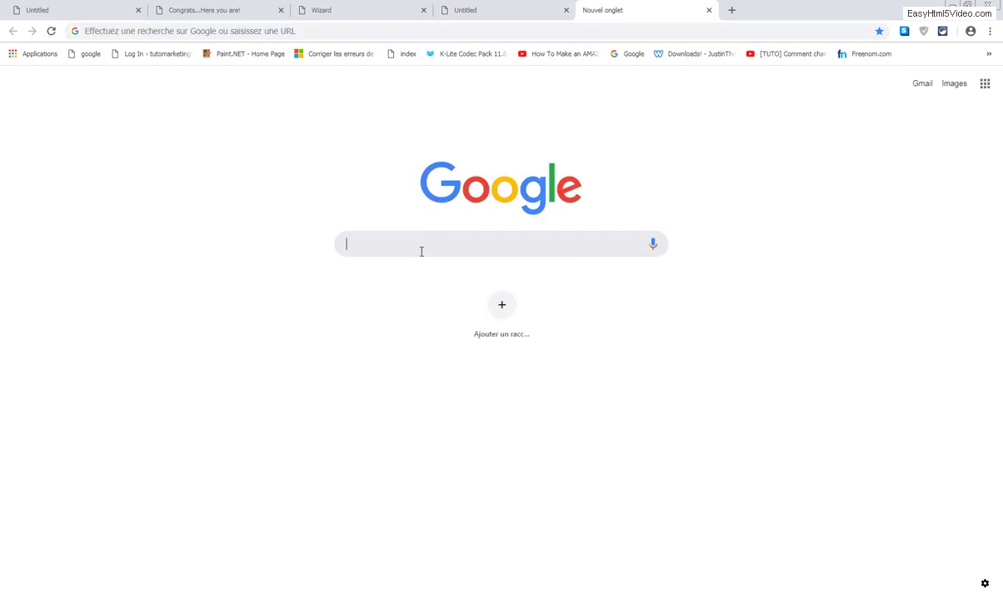
type("image ")
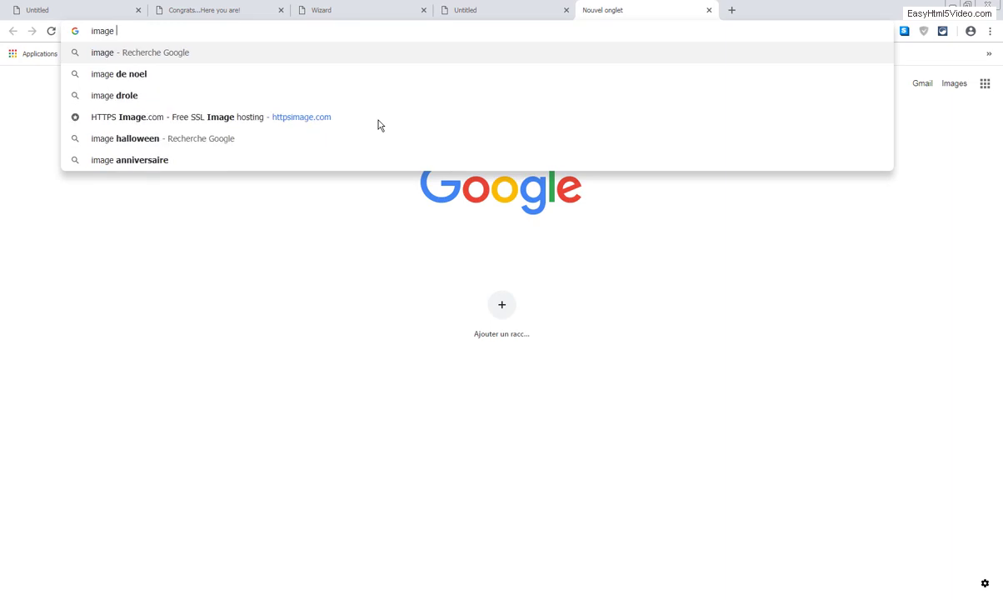
type("gratuite")
key("Return")
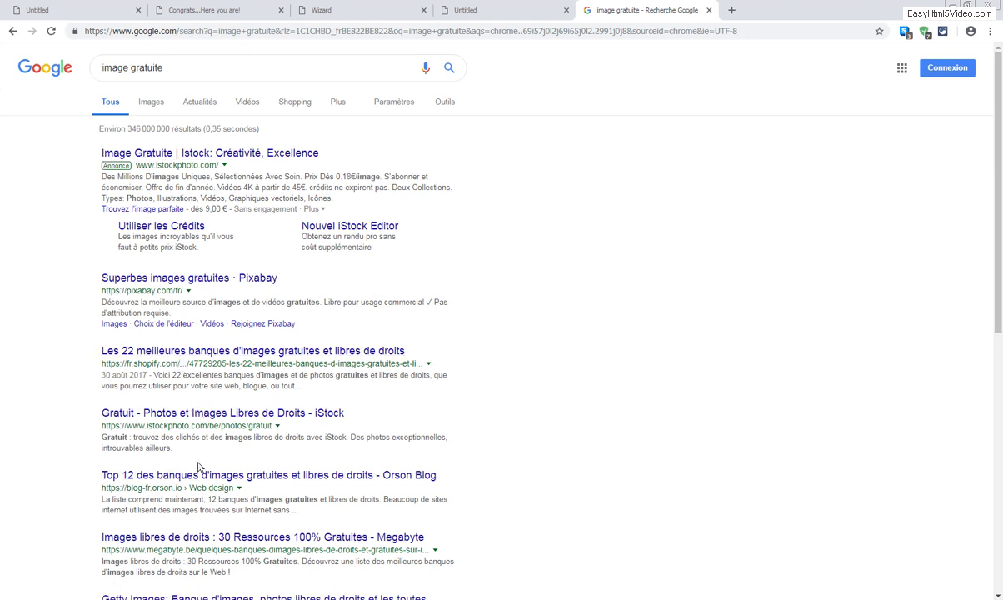
left_click(230, 281)
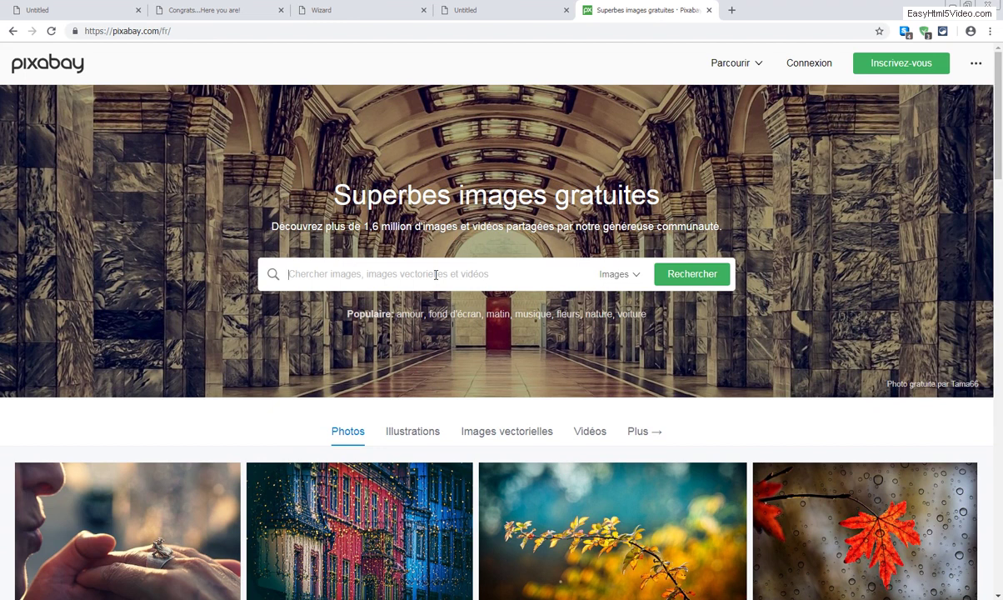
Step: Search Pixabay for "euro" and look through the images for a possible page background
left_click(436, 275)
type("euro")
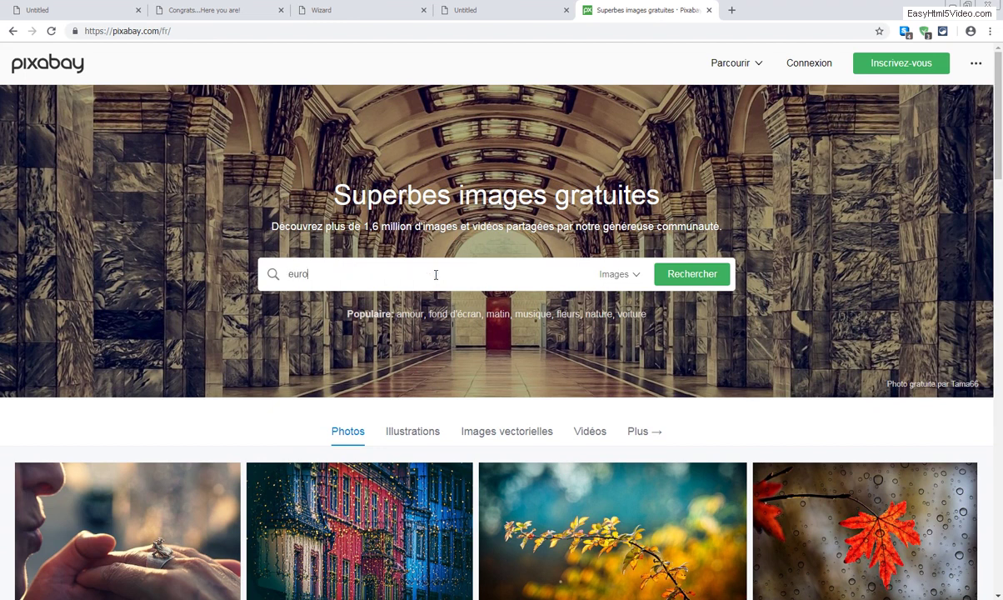
key("Return")
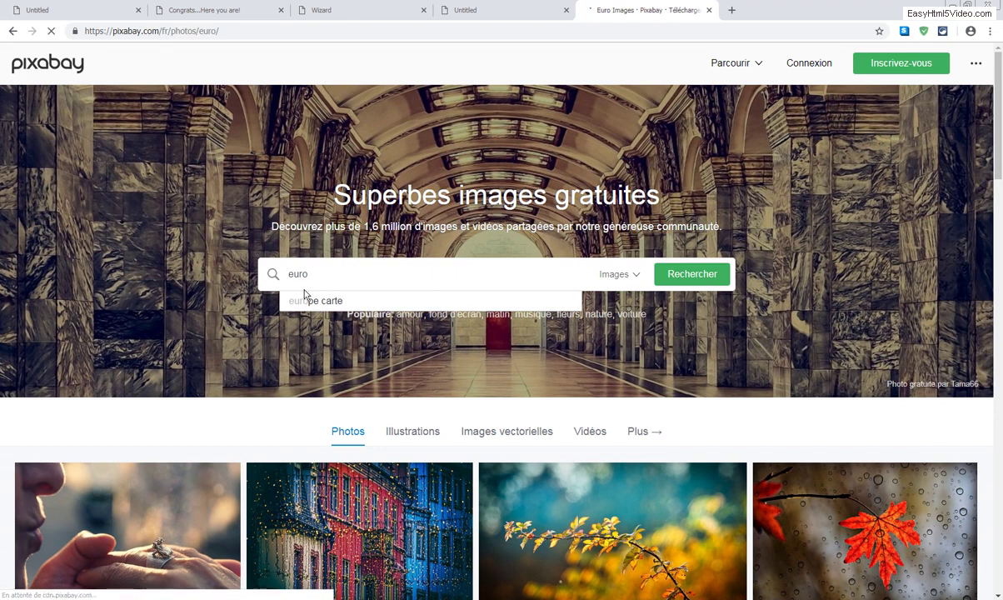
scroll(634, 267, "down", 3)
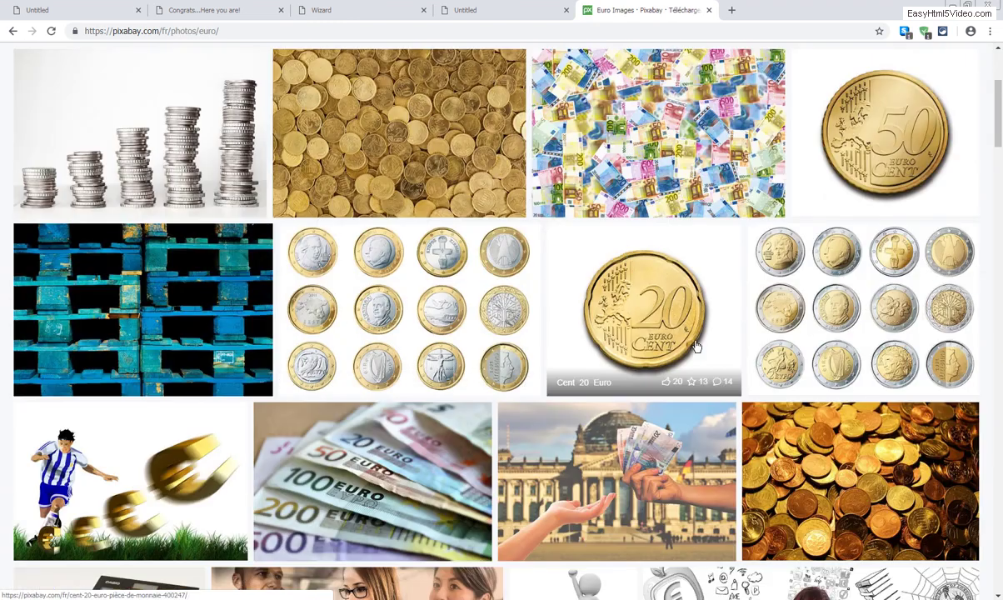
scroll(327, 348, "down", 3)
scroll(327, 349, "down", 2)
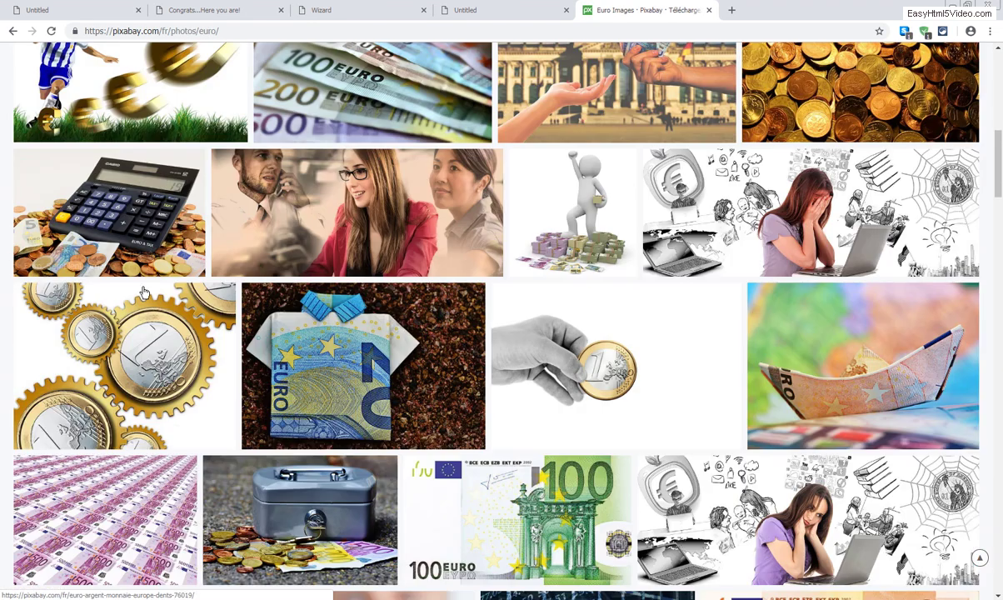
scroll(330, 285, "down", 2)
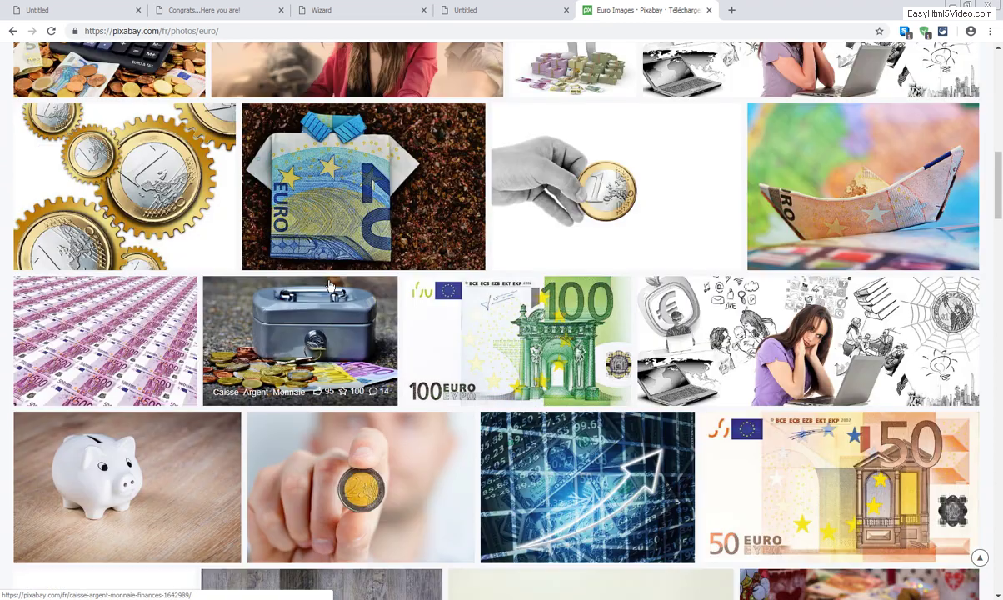
scroll(330, 286, "down", 5)
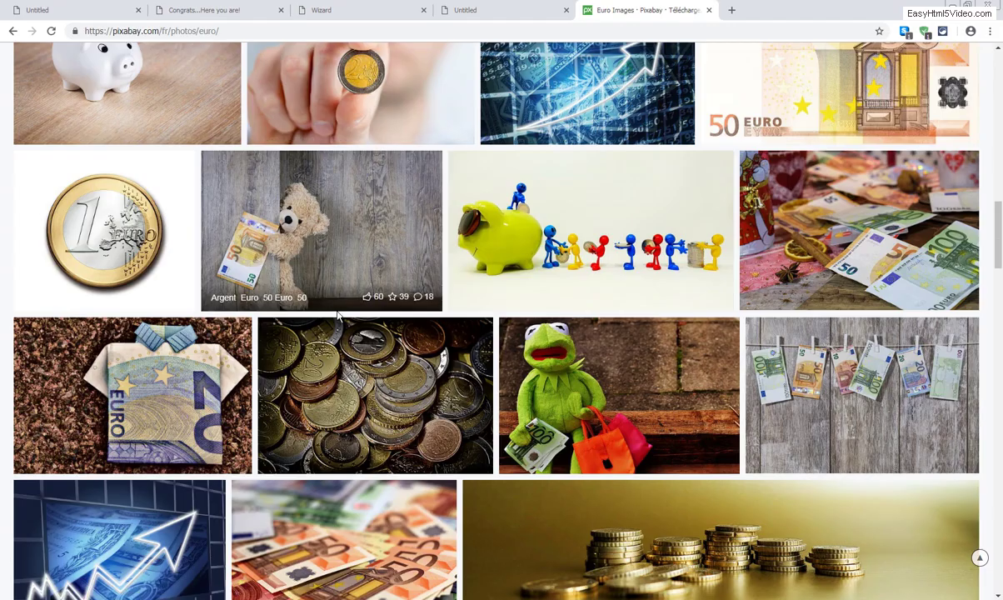
Step: Replace the Pixabay search term with "marbela" and run the search
scroll(332, 300, "up", 4)
scroll(332, 325, "up", 10)
left_click_drag(158, 64, 104, 68)
type("marbela")
key("Return")
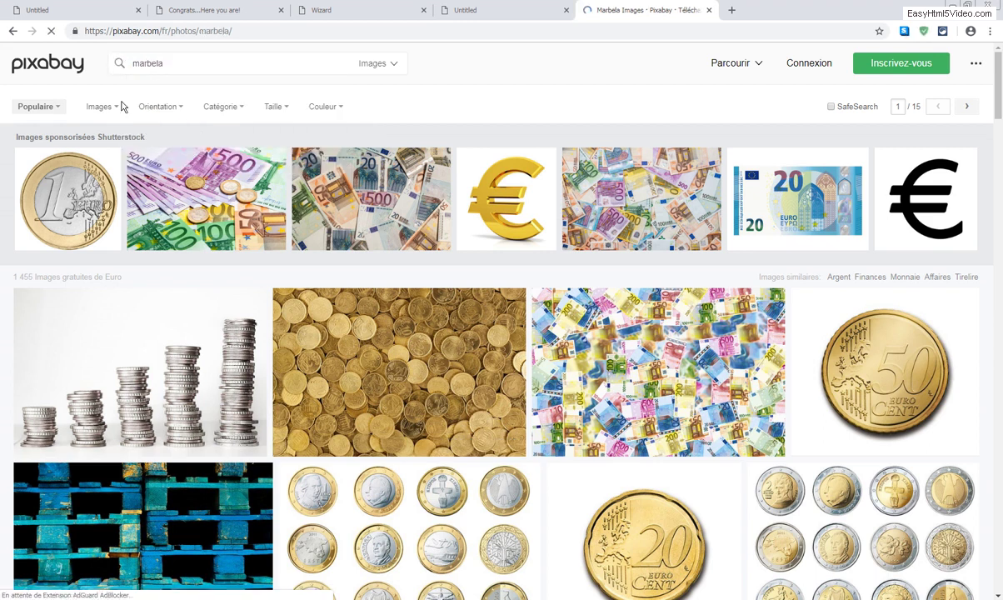
Step: Find and open the photo of green beach loungers under straw parasols among the Marbella images
scroll(450, 242, "down", 4)
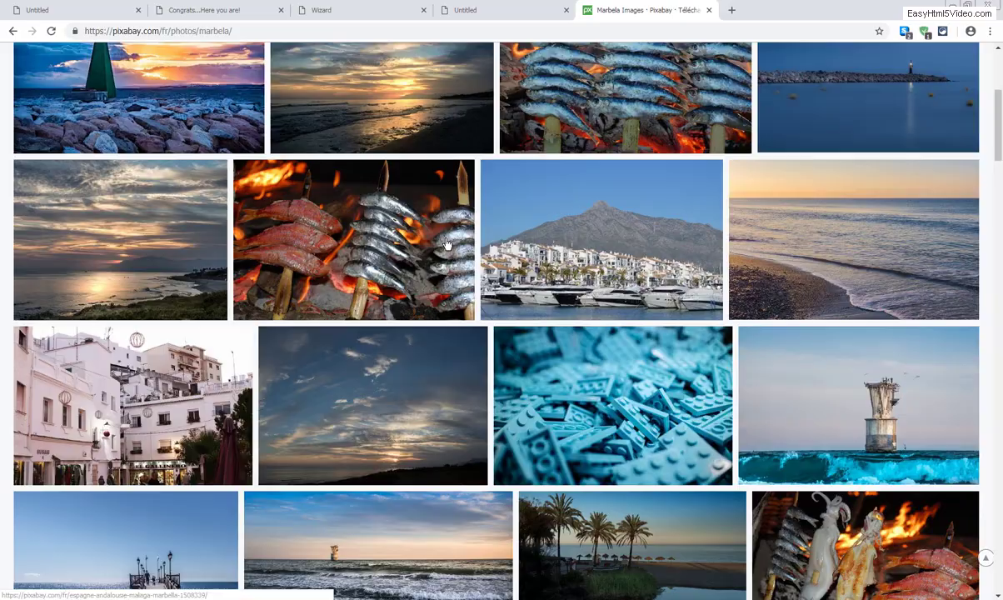
scroll(446, 243, "down", 5)
scroll(439, 240, "down", 5)
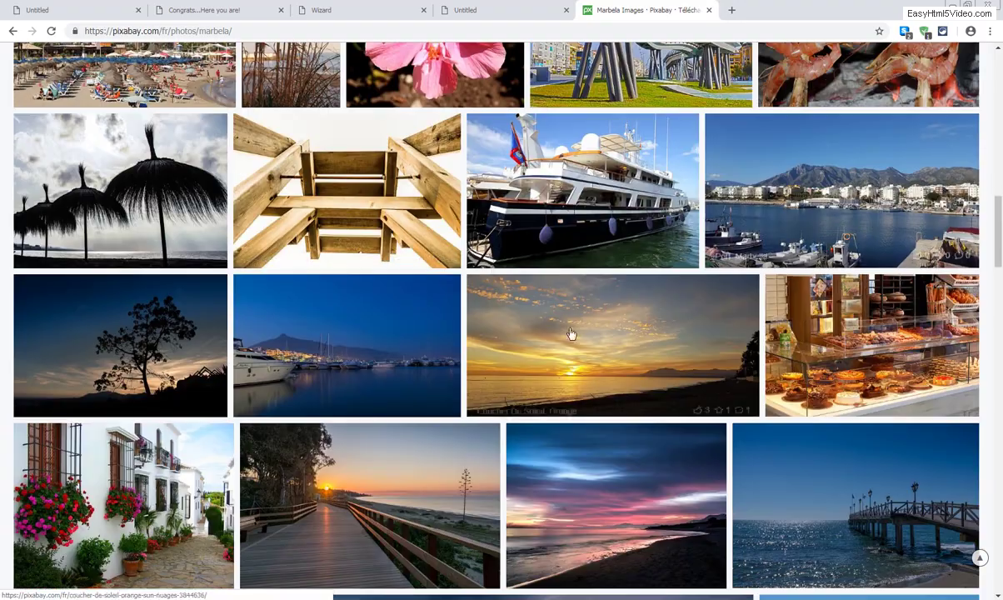
scroll(484, 317, "down", 3)
scroll(488, 315, "down", 3)
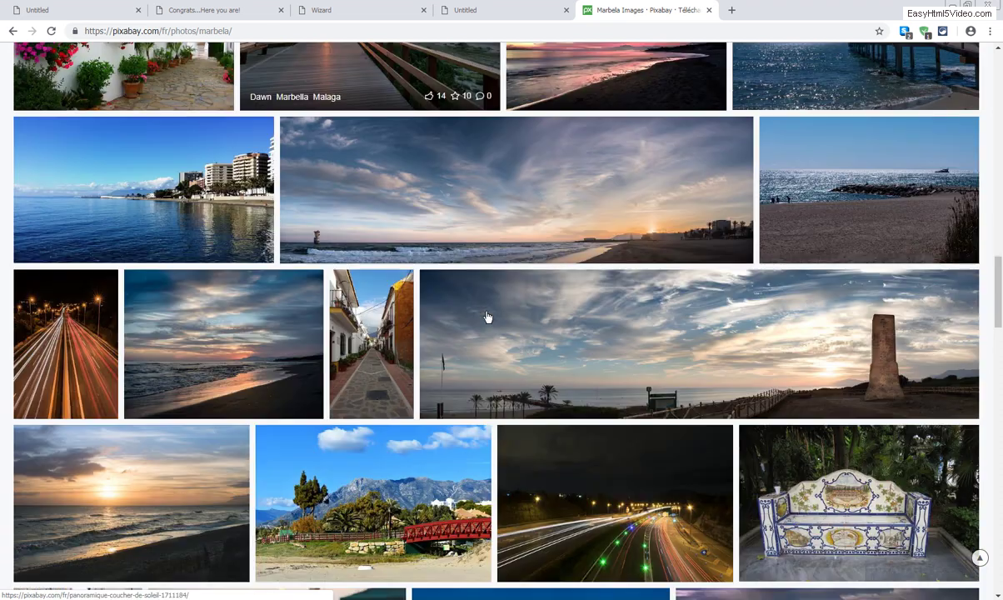
scroll(487, 315, "down", 3)
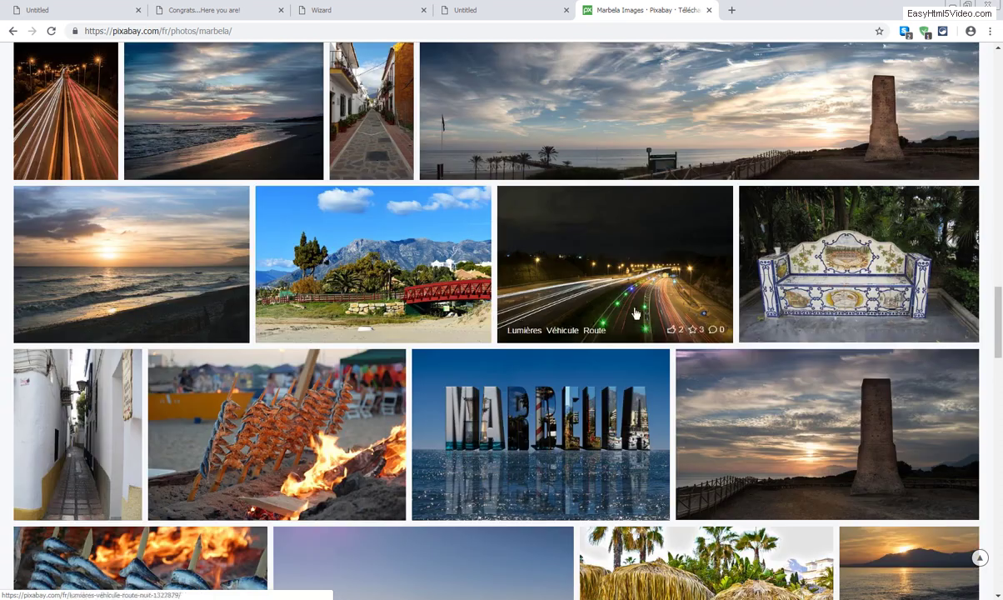
scroll(650, 310, "down", 2)
scroll(536, 358, "down", 2)
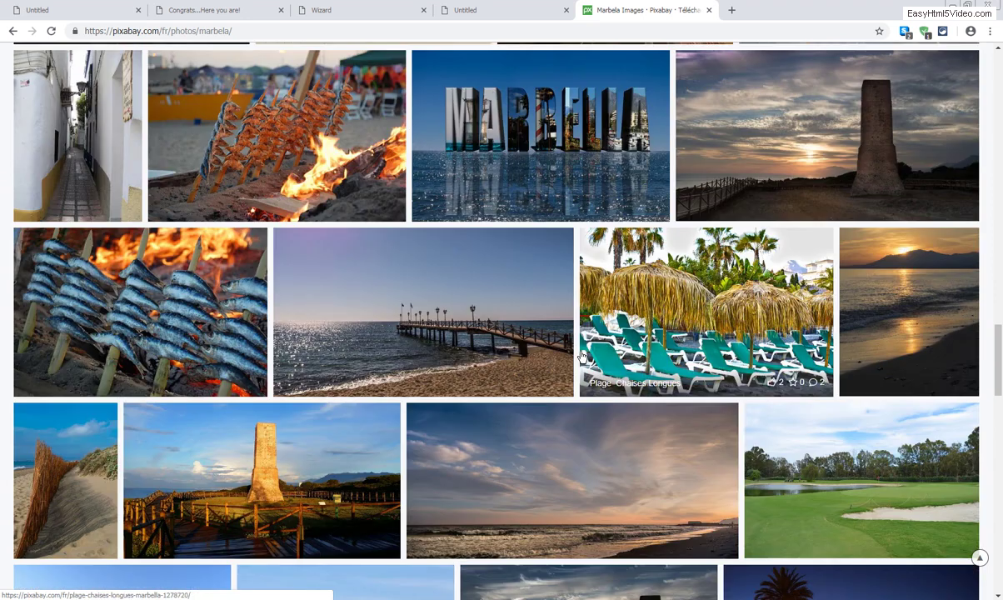
left_click(718, 311)
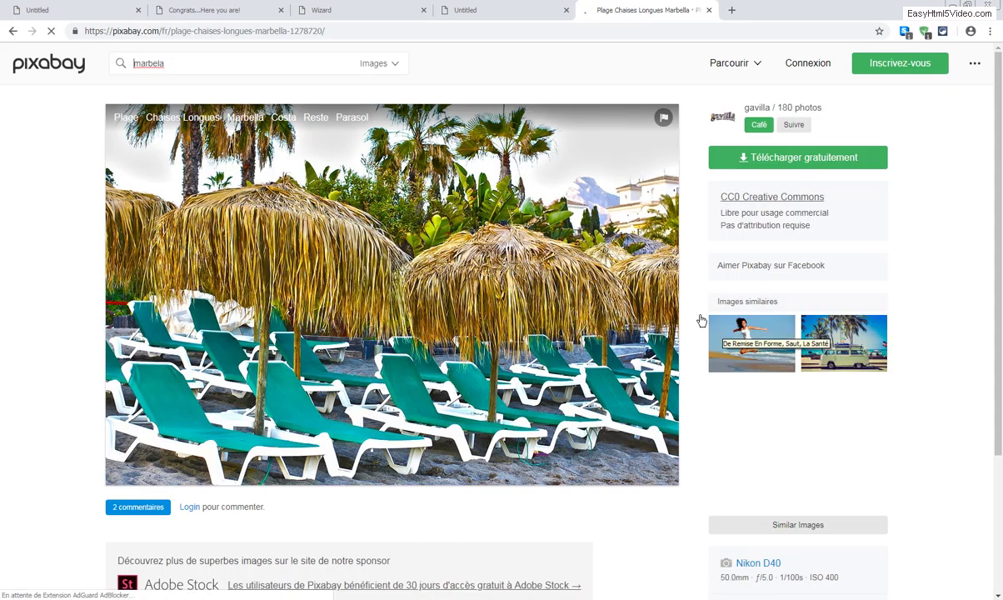
Step: Download the beach lounger photo as a 1920×1276 JPG, completing the car-image captcha
left_click(820, 158)
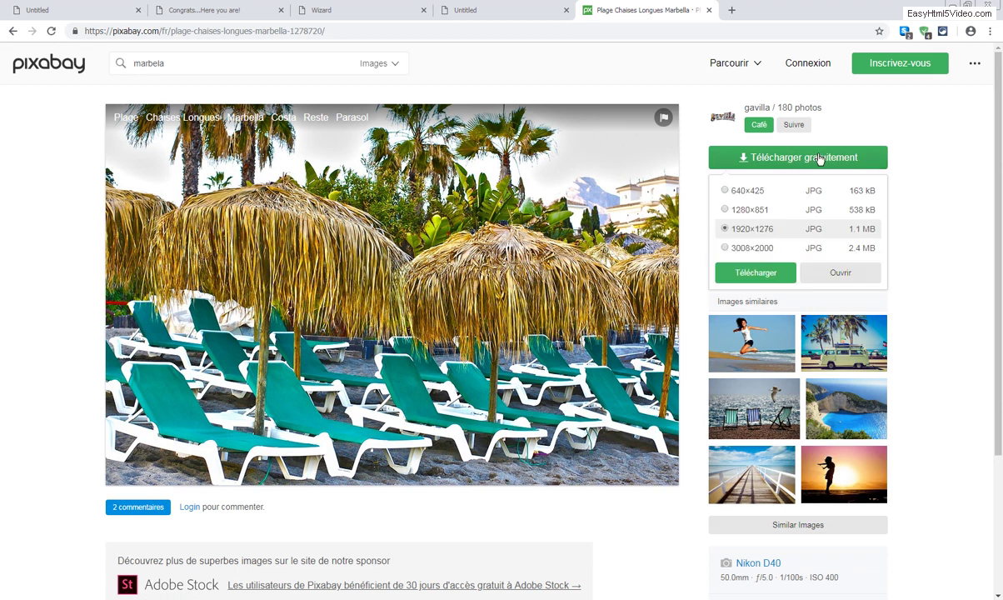
left_click(756, 273)
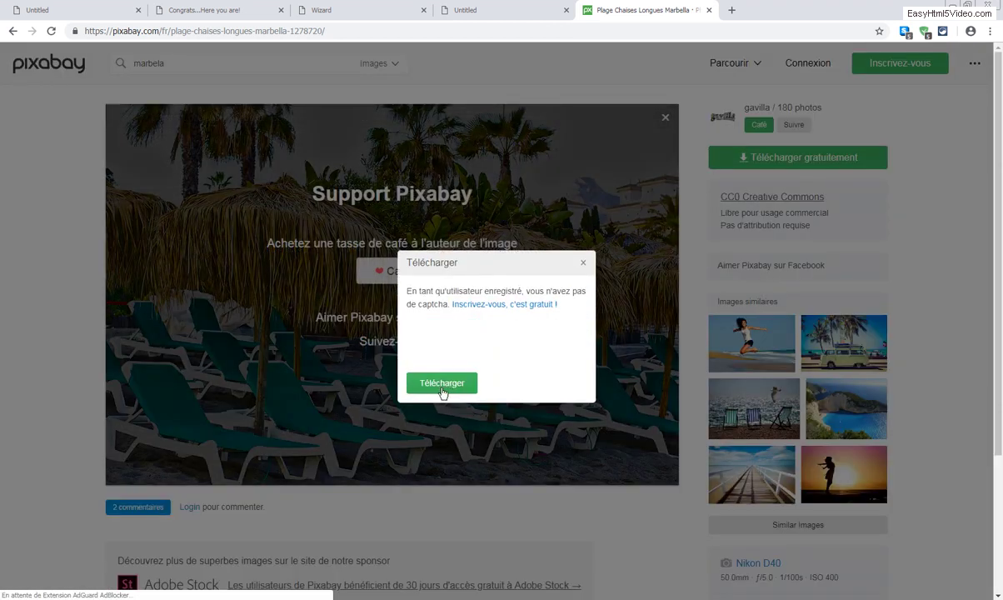
left_click(422, 342)
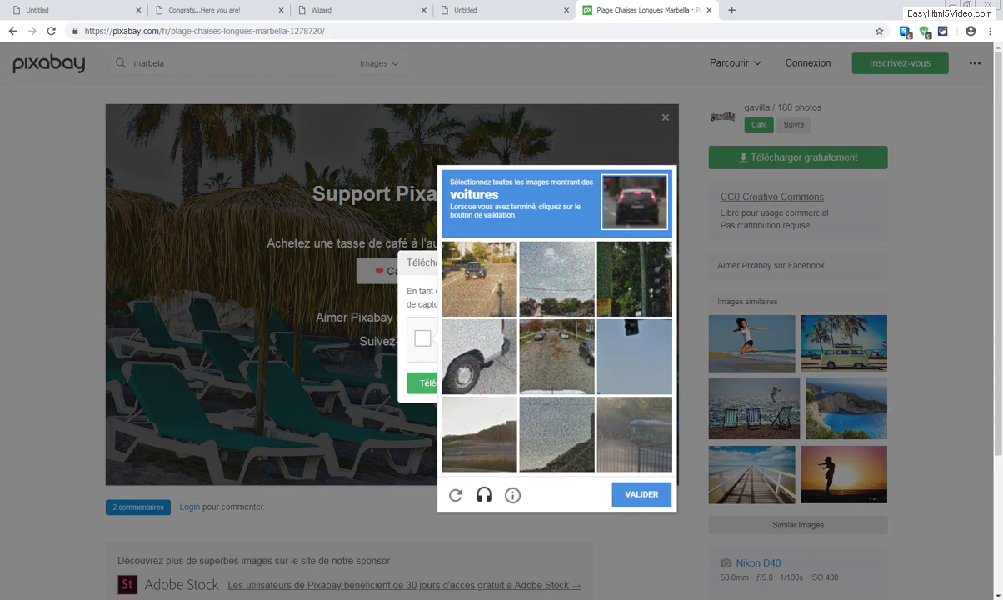
left_click(480, 376)
left_click(476, 275)
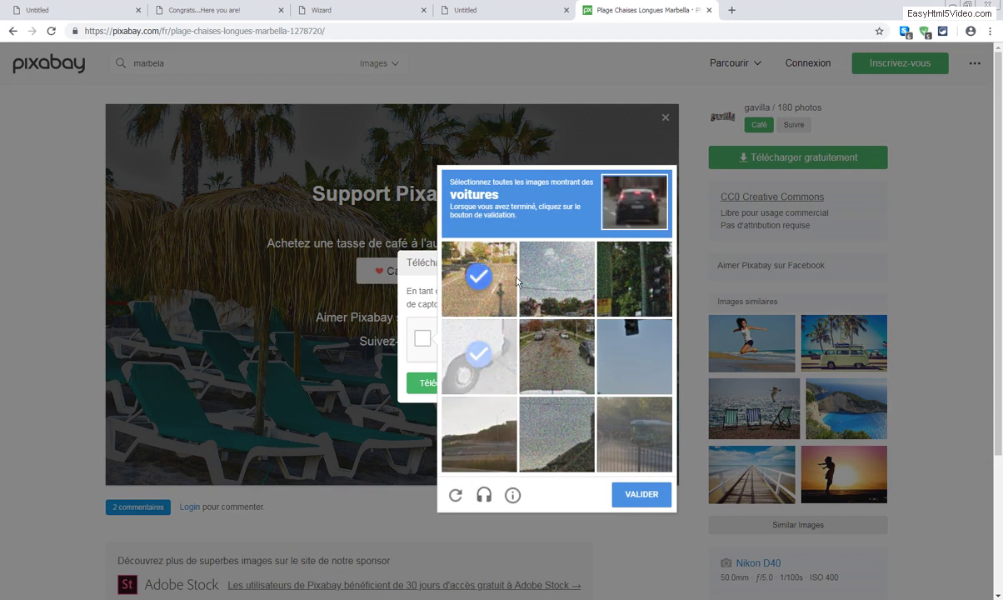
left_click(561, 357)
left_click(477, 353)
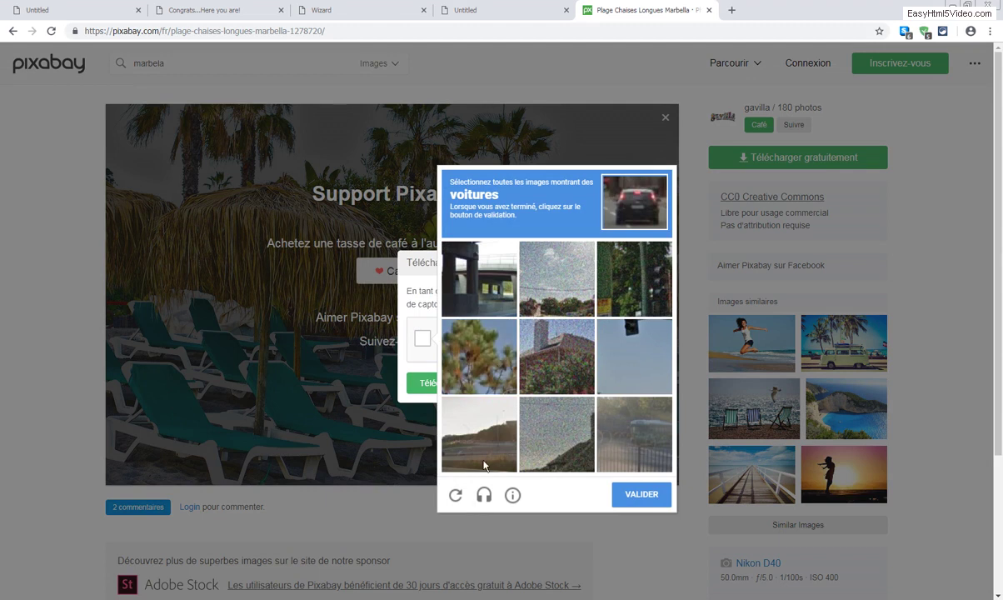
left_click(647, 498)
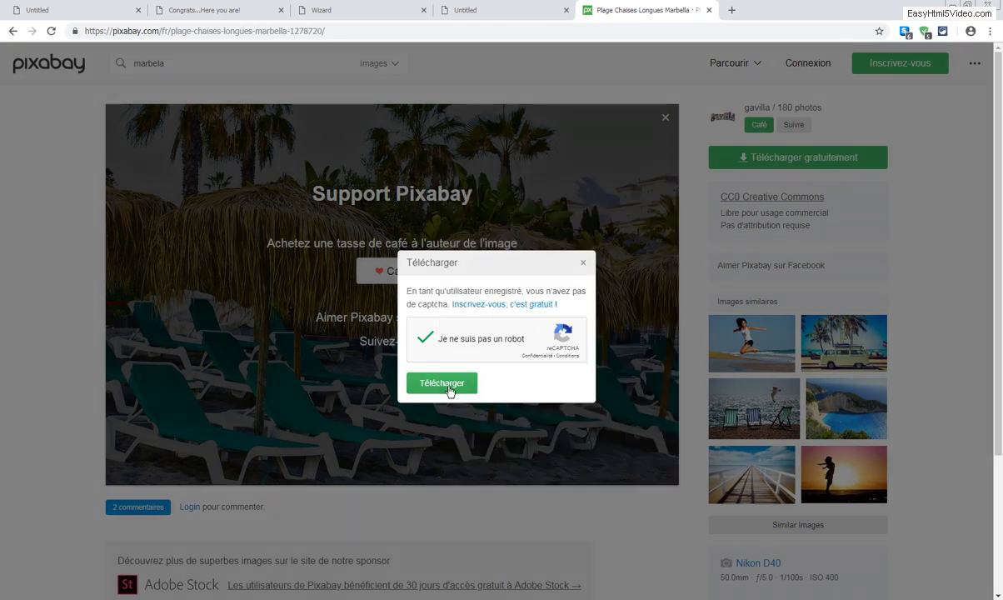
left_click(434, 386)
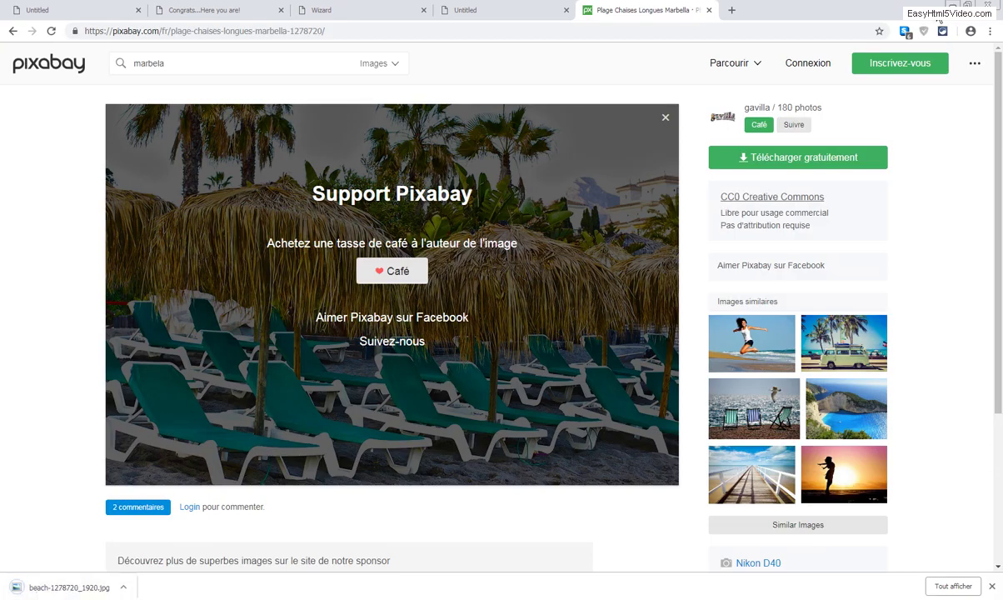
Step: Switch to the desktop, move the downloaded beach image below the Web Page Maker shortcut and rename it plage
key("alt+Tab")
key("super+d")
left_click_drag(95, 93, 196, 335)
right_click(199, 338)
left_click(225, 318)
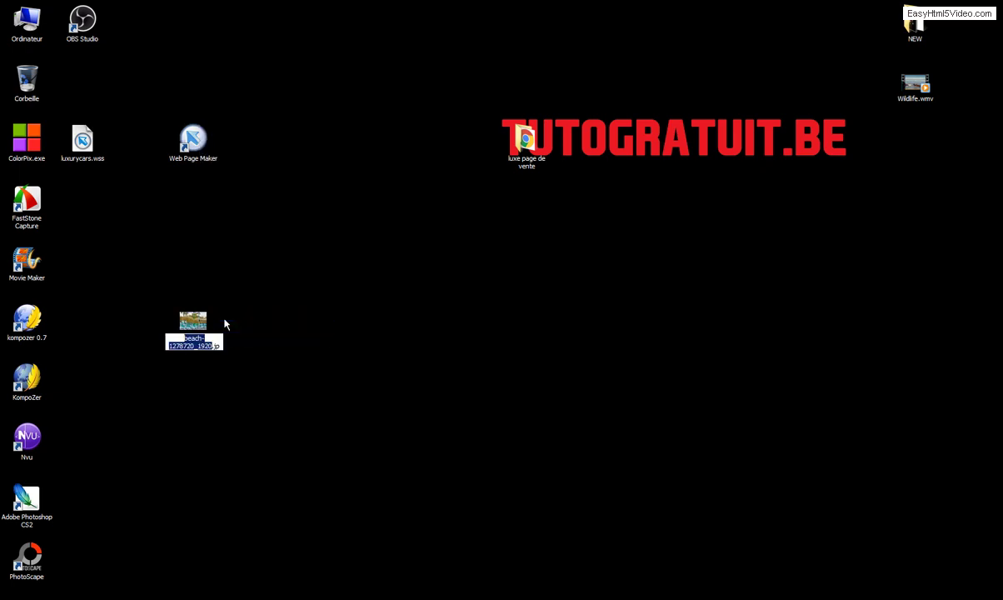
type("plage")
key("Return")
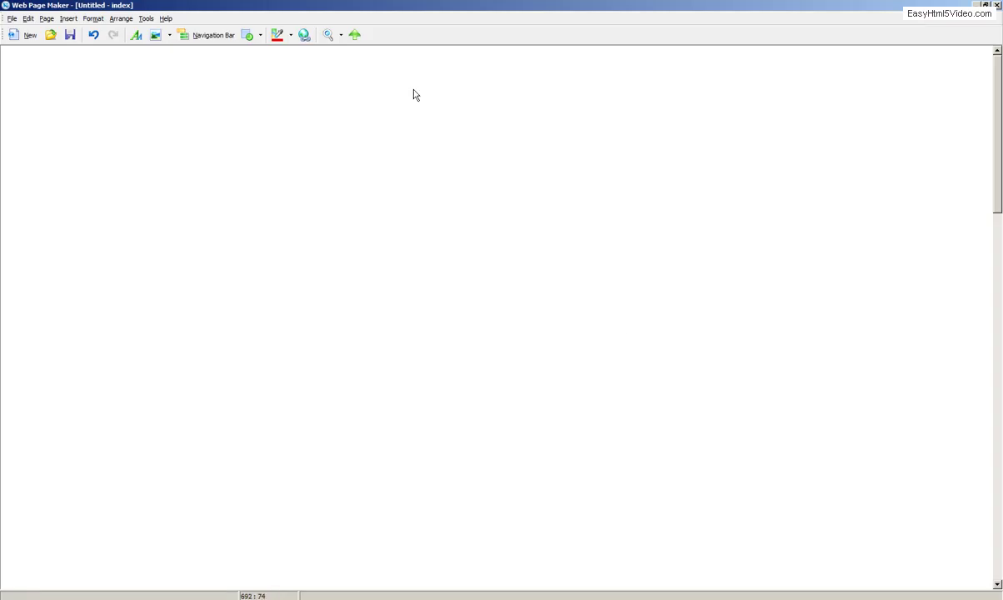
Step: In Web Page Maker's page properties, enable a background image and choose plage.jpg from the desktop
right_click(329, 153)
left_click(370, 251)
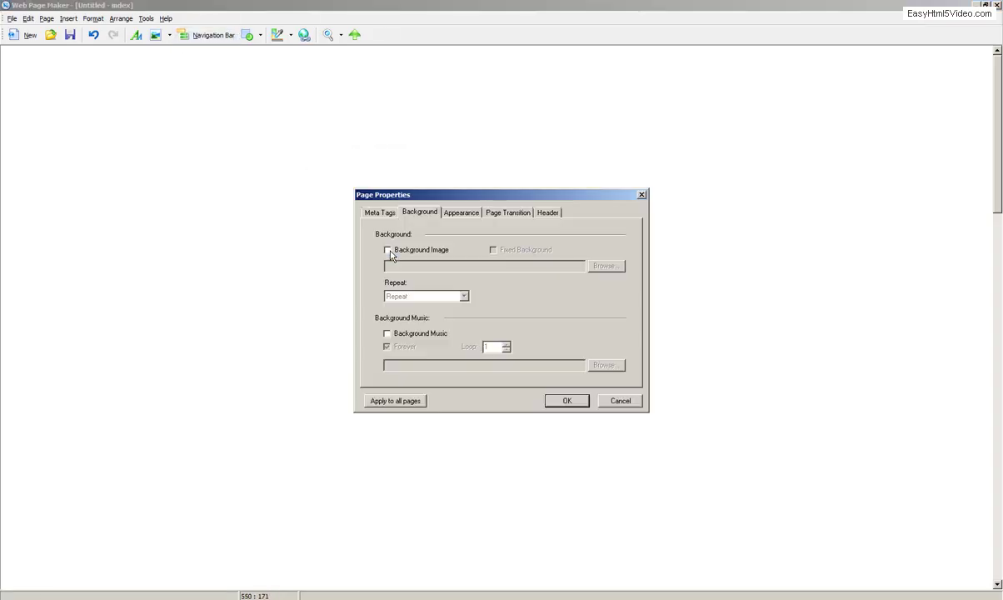
left_click(398, 250)
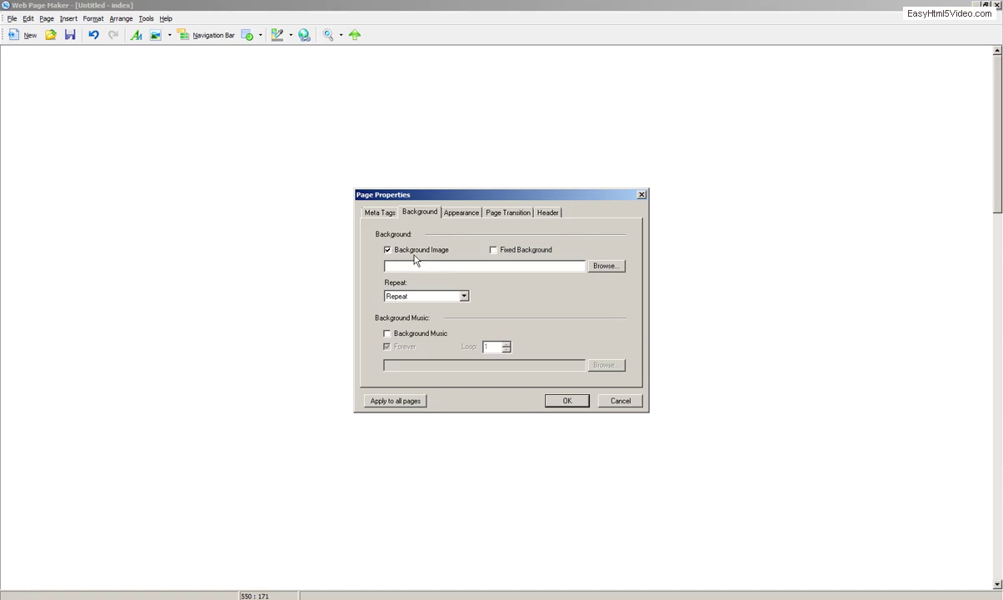
left_click(606, 266)
left_click(550, 281)
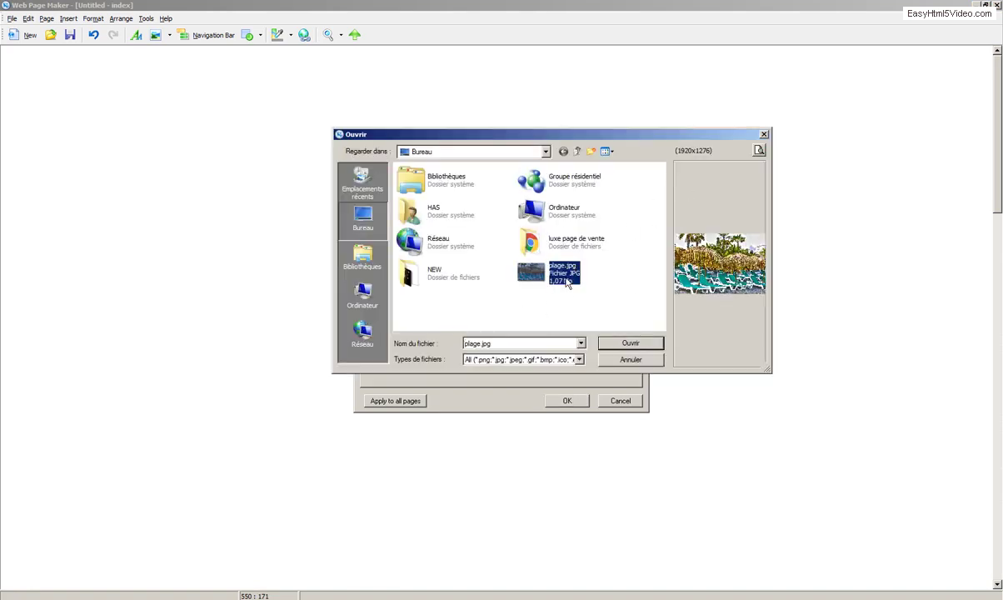
left_click(629, 346)
Step: Set the background image to No Repeat with Center horizontal alignment, and preview the page in the browser
left_click(465, 297)
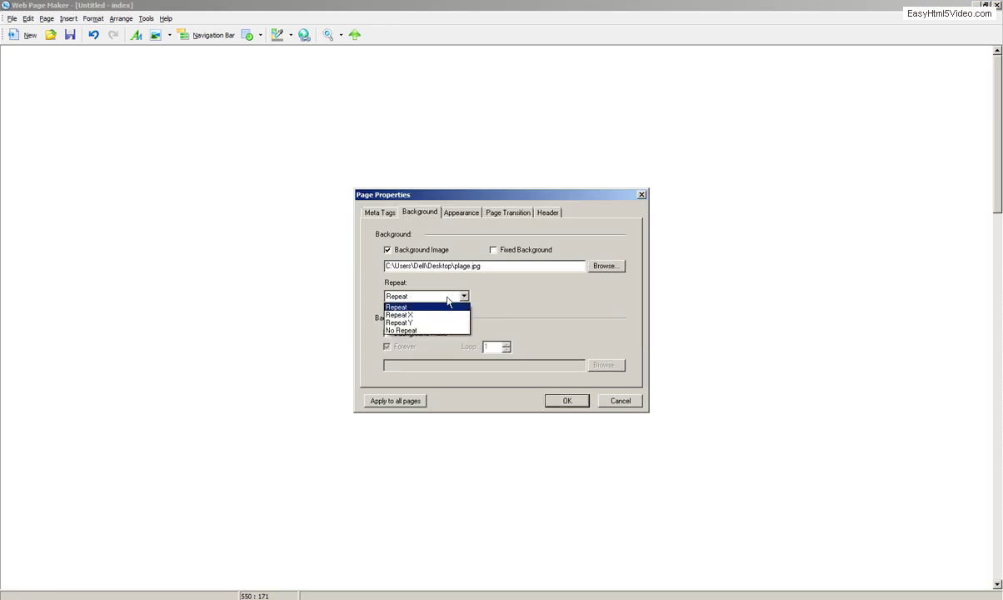
left_click(398, 334)
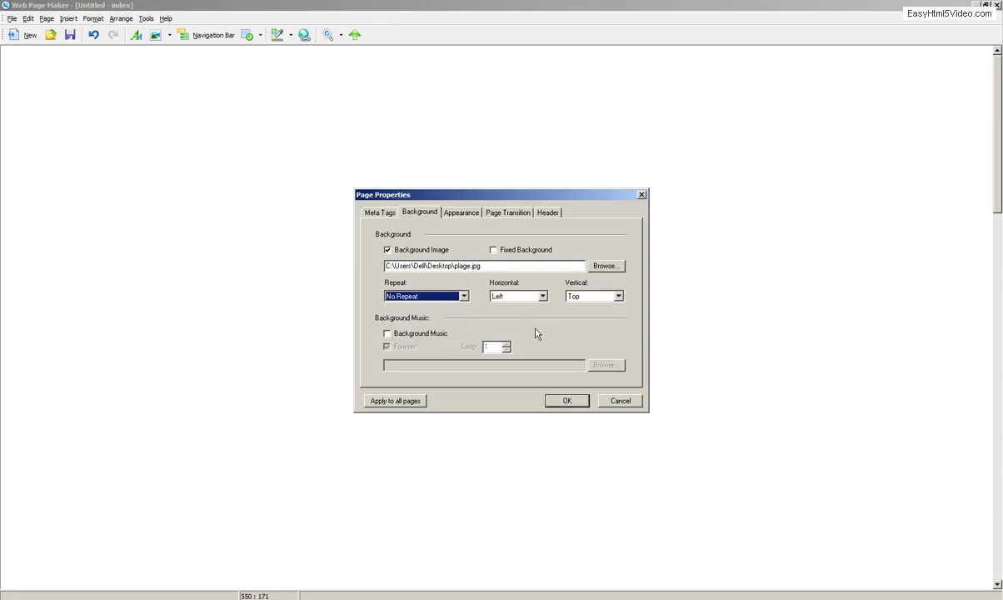
left_click(543, 297)
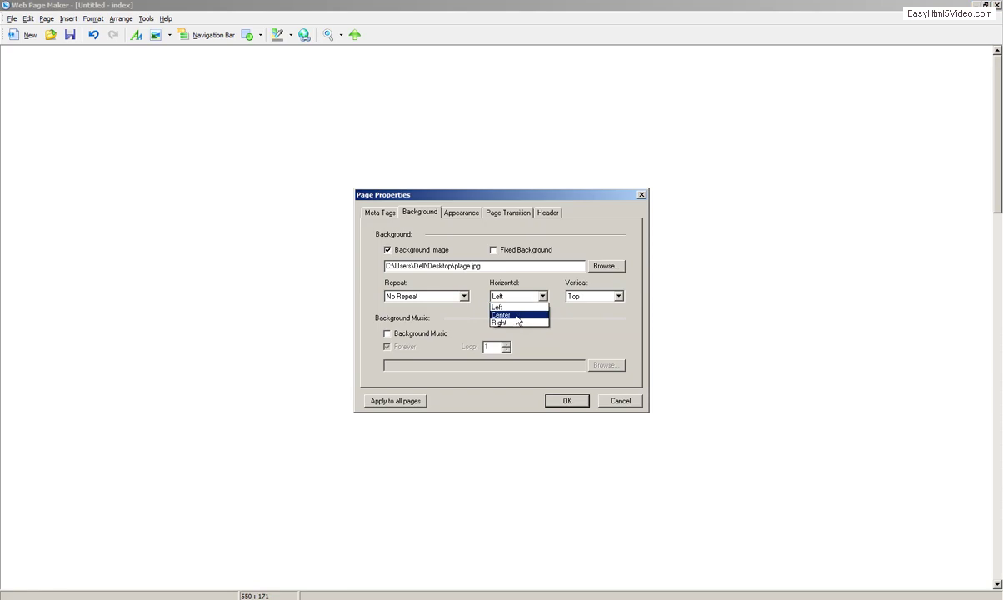
left_click(510, 317)
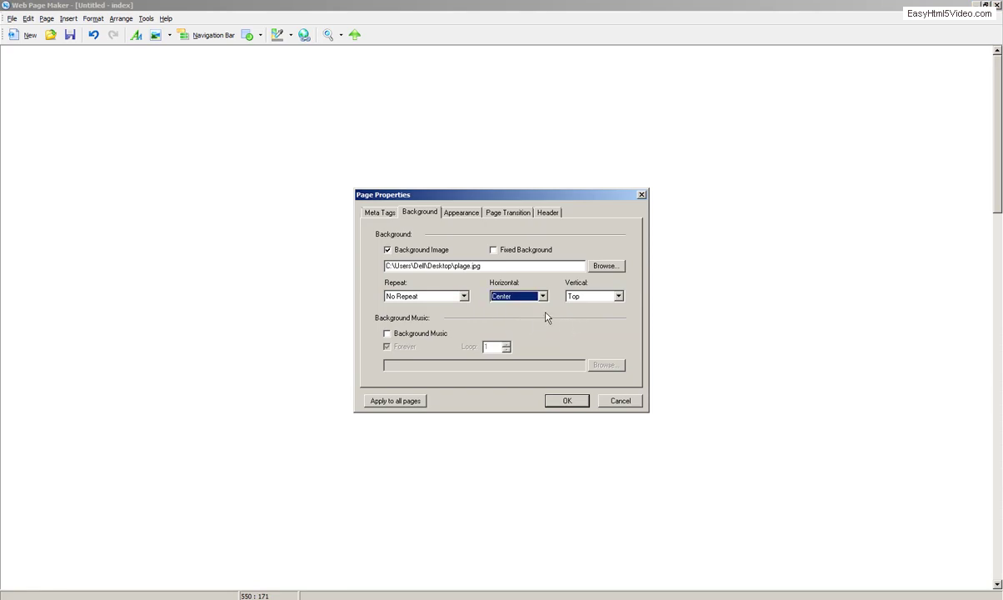
left_click(567, 401)
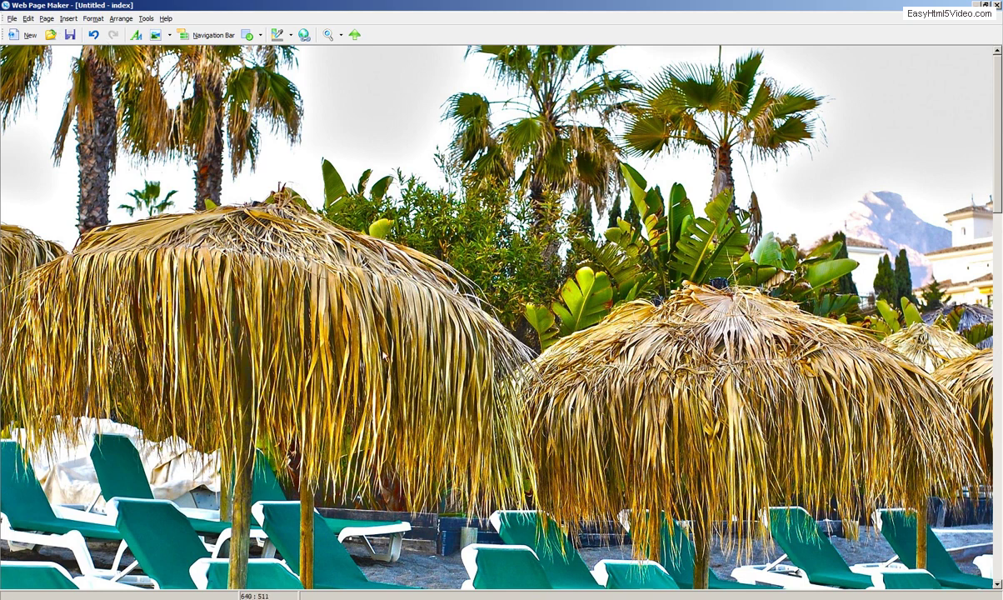
left_click(331, 37)
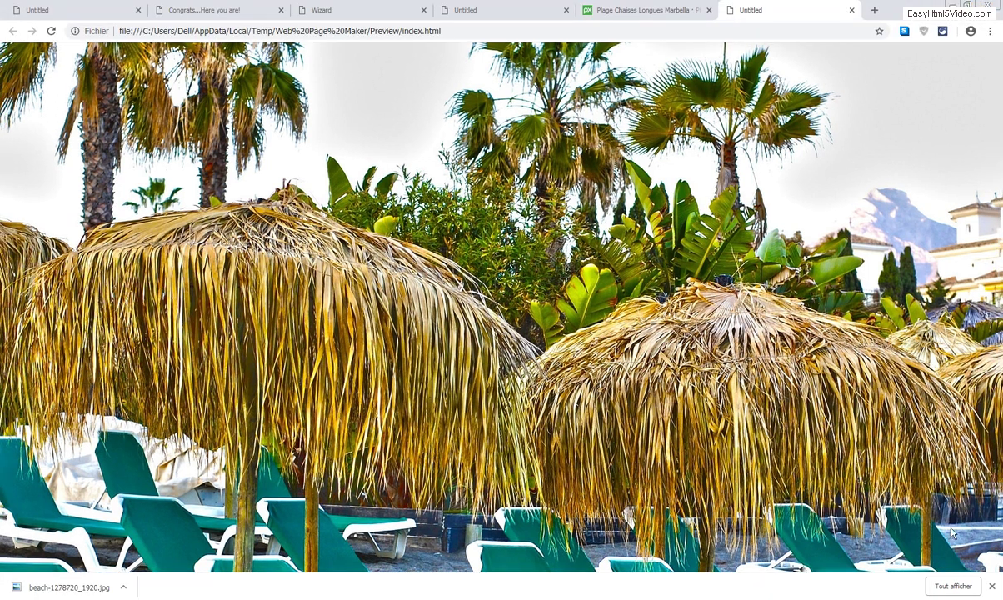
Step: Switch back to Web Page Maker and add a round rectangle about 643 × 723 pixels over the middle of the beach background
left_click(990, 587)
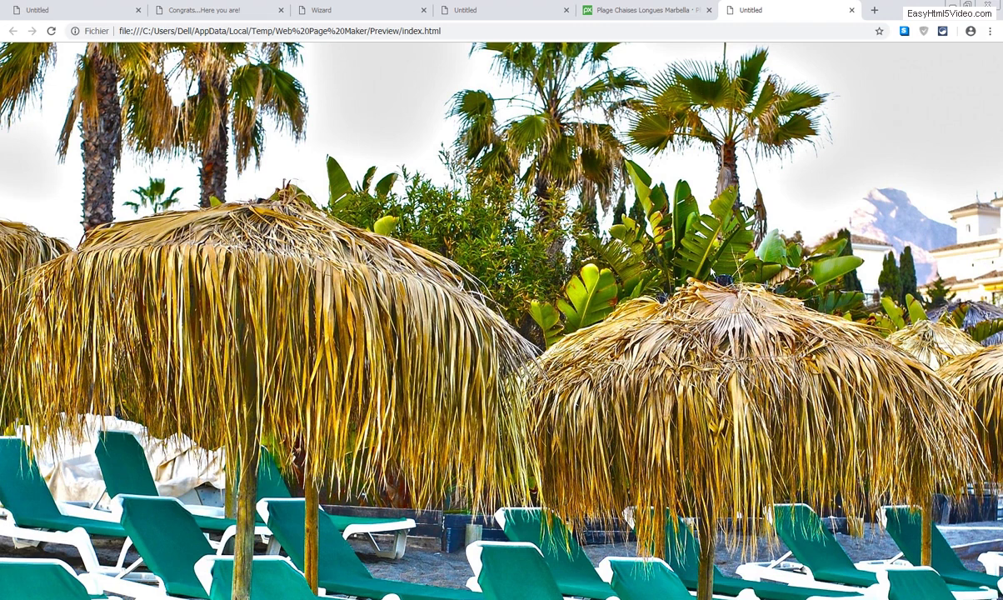
key("alt+F4")
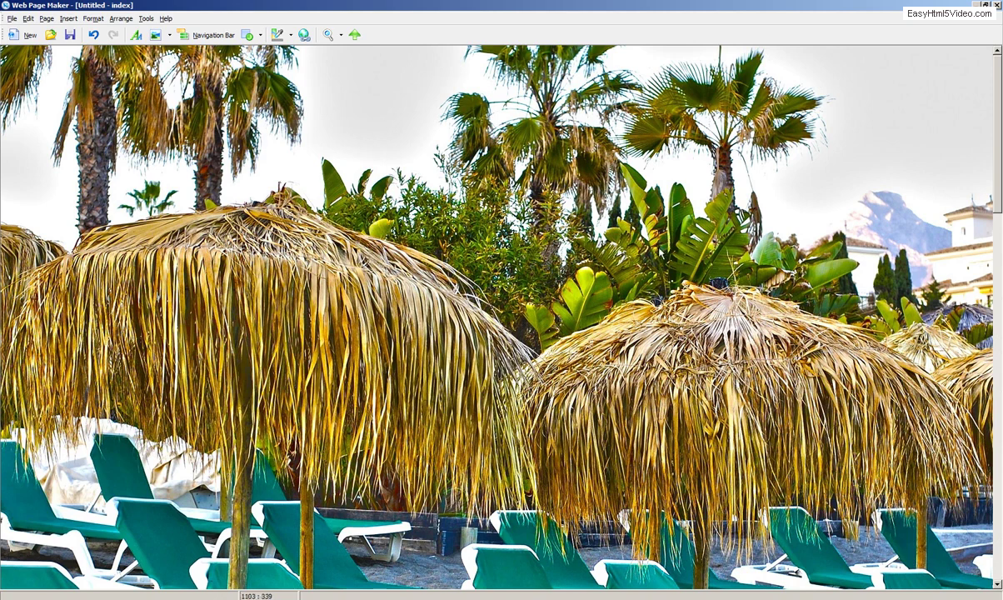
left_click(260, 38)
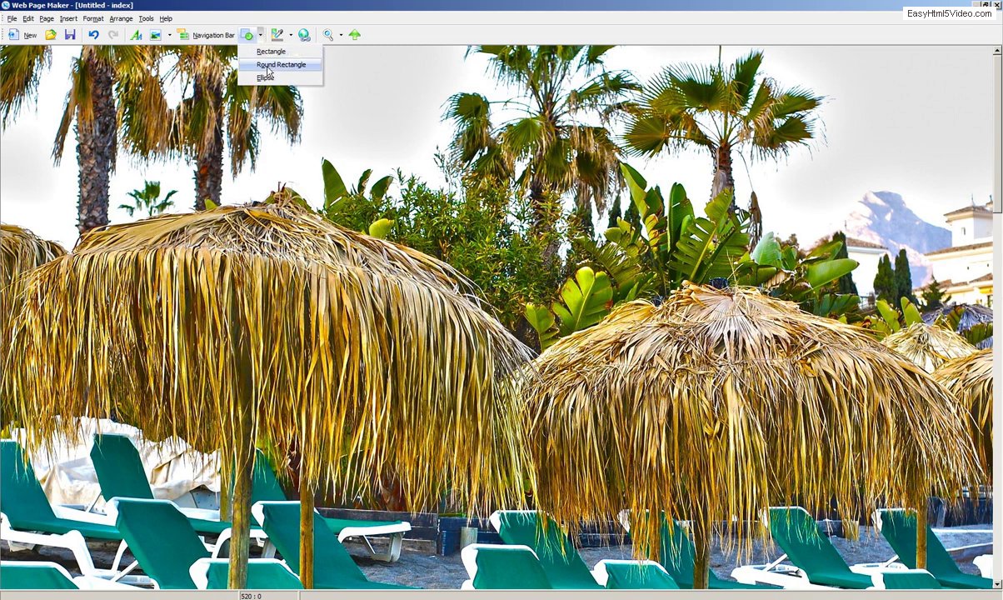
left_click(301, 71)
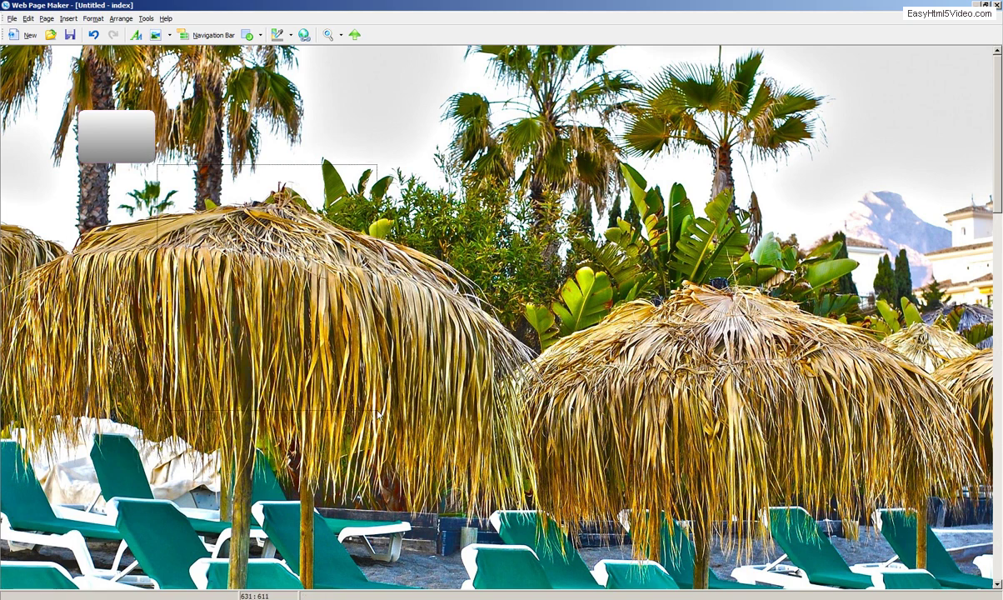
left_click_drag(153, 161, 460, 373)
left_click_drag(280, 268, 471, 225)
left_click_drag(502, 359, 486, 527)
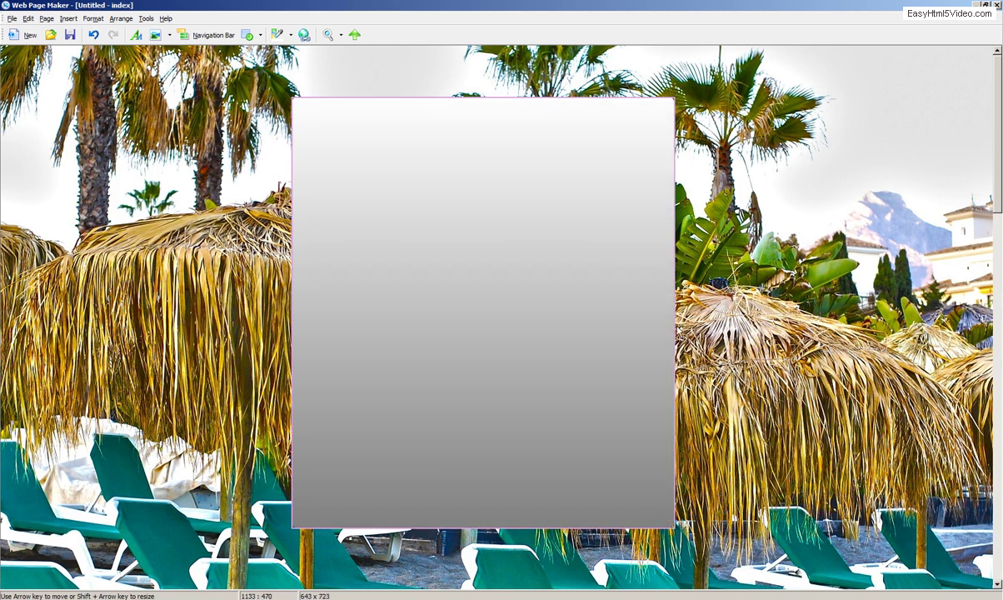
Step: Shrink the round rectangle to about 457 × 524 pixels and move it to the middle of the visible page
left_click_drag(672, 326, 564, 326)
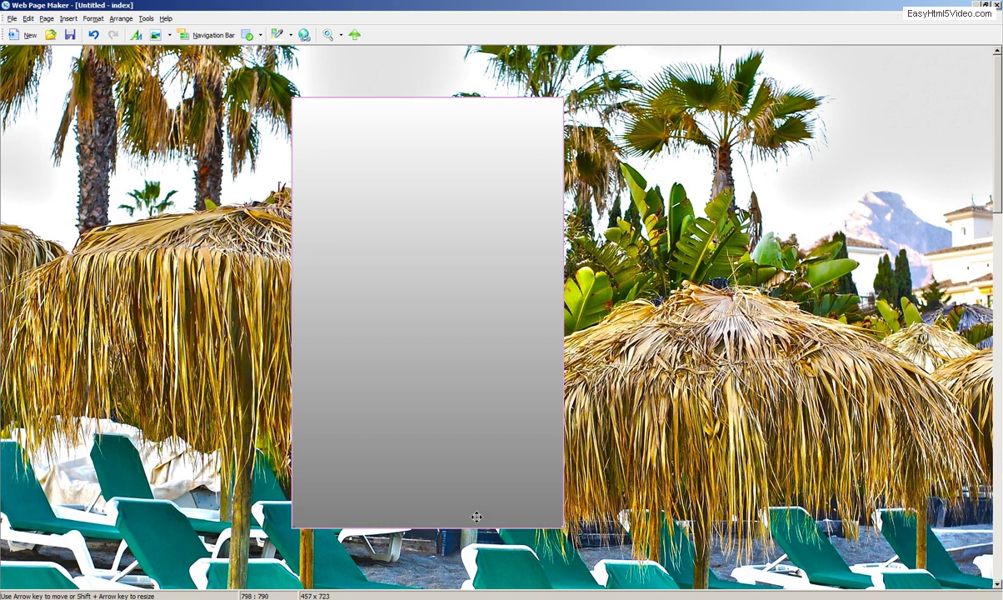
left_click_drag(475, 526, 475, 403)
left_click_drag(439, 247, 515, 282)
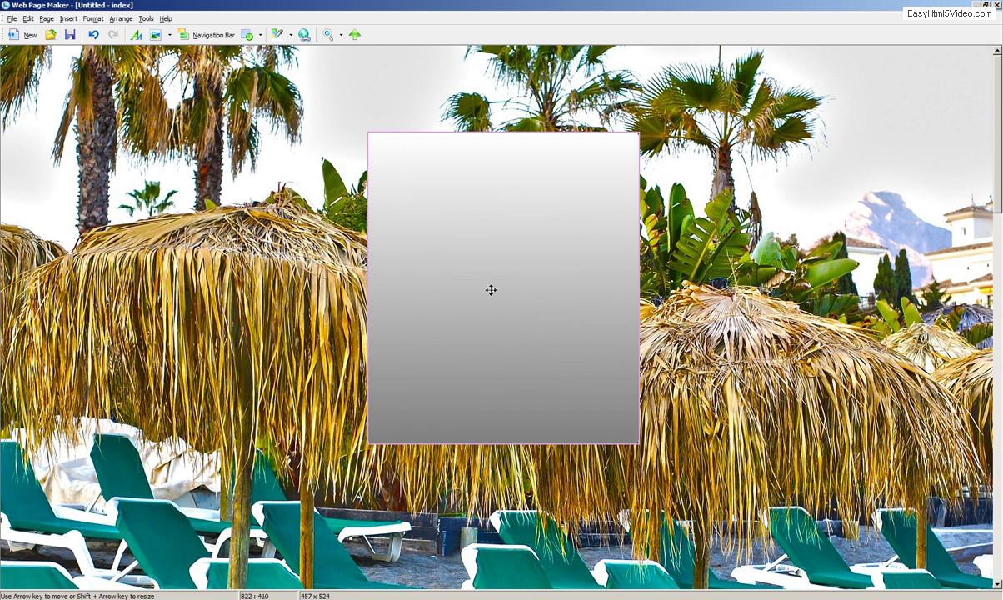
Step: Fill the round rectangle with white, give it a black outline 5 pixels wide, and preview the page in the browser
double_click(493, 247)
left_click(450, 262)
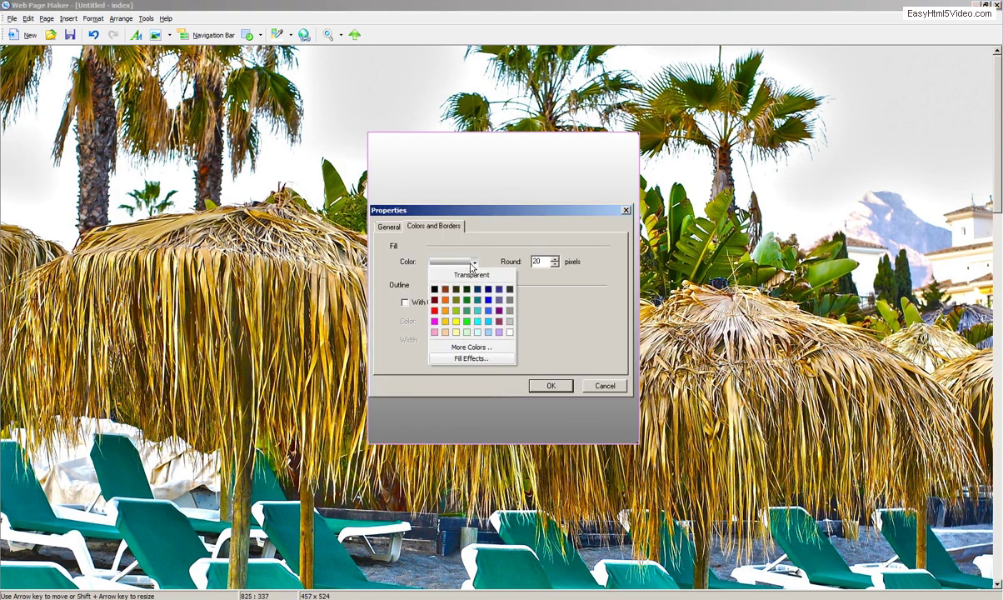
left_click(510, 333)
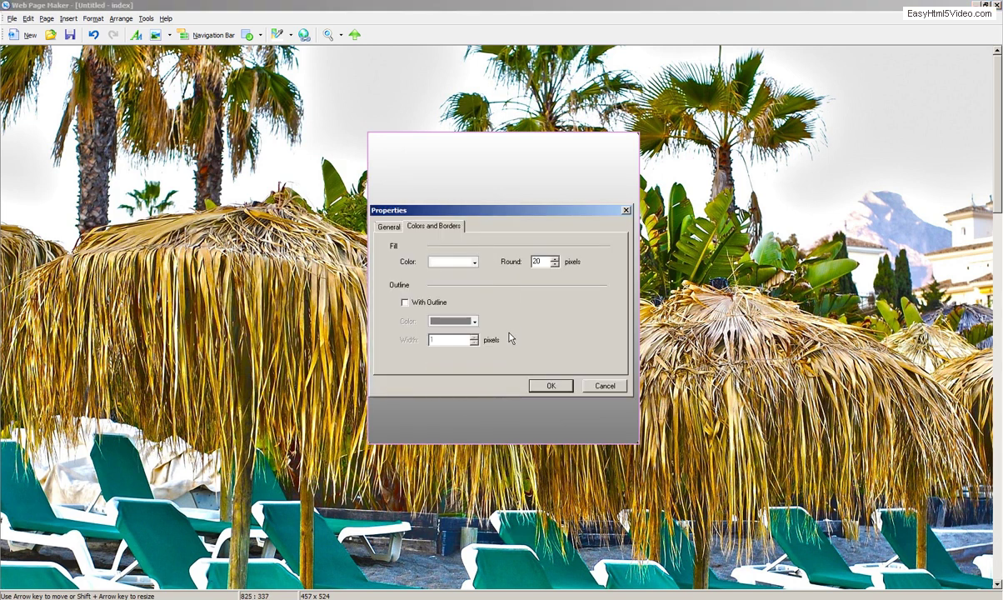
left_click(405, 303)
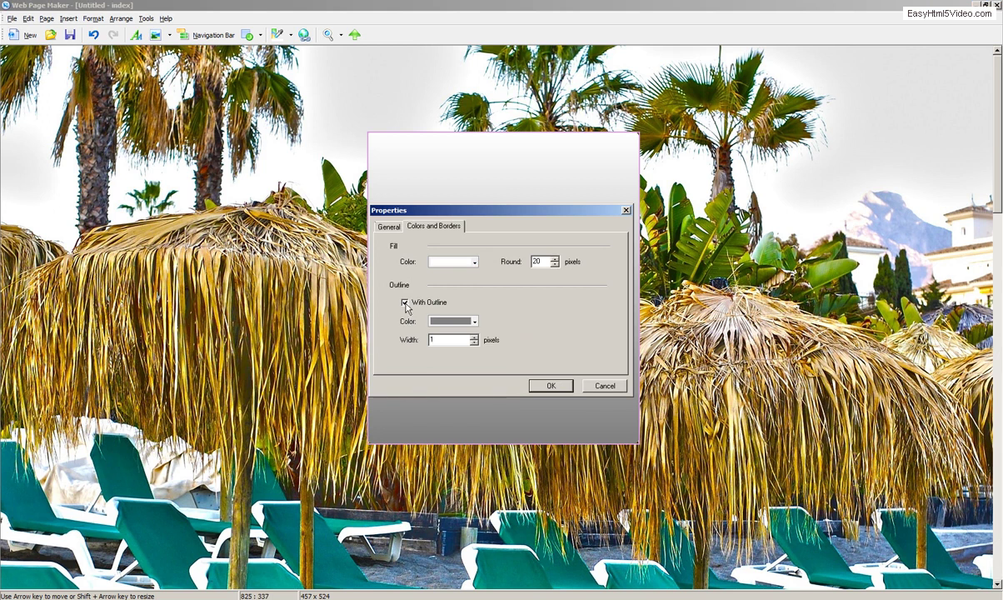
left_click(474, 320)
left_click(501, 355)
left_click(561, 388)
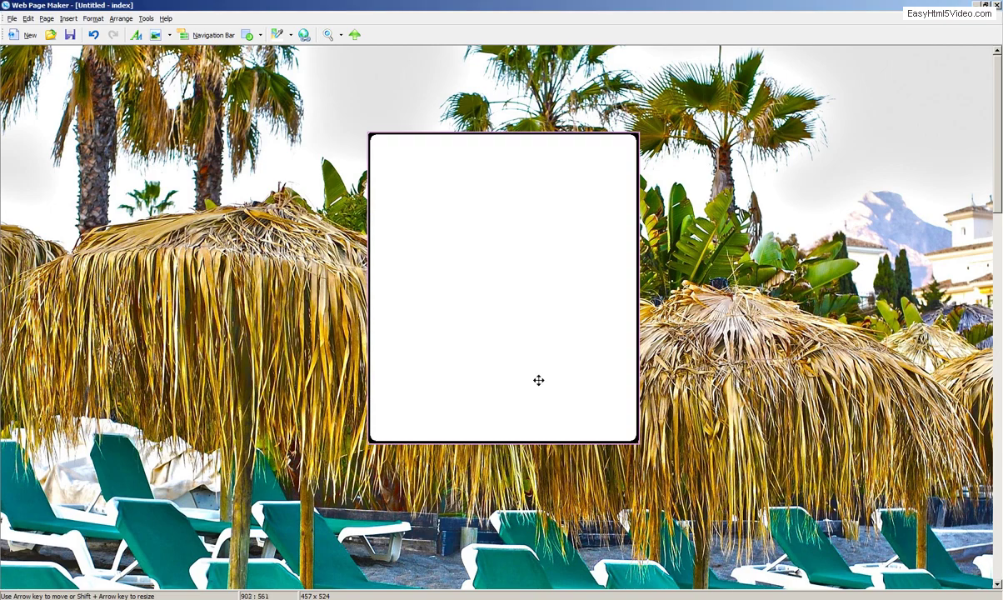
left_click(329, 36)
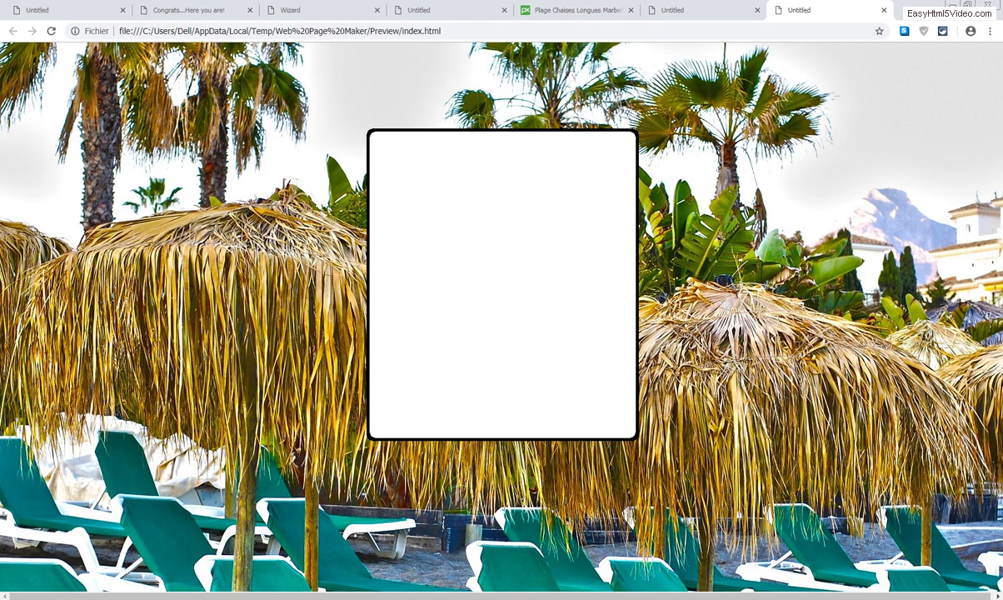
key("alt+Tab")
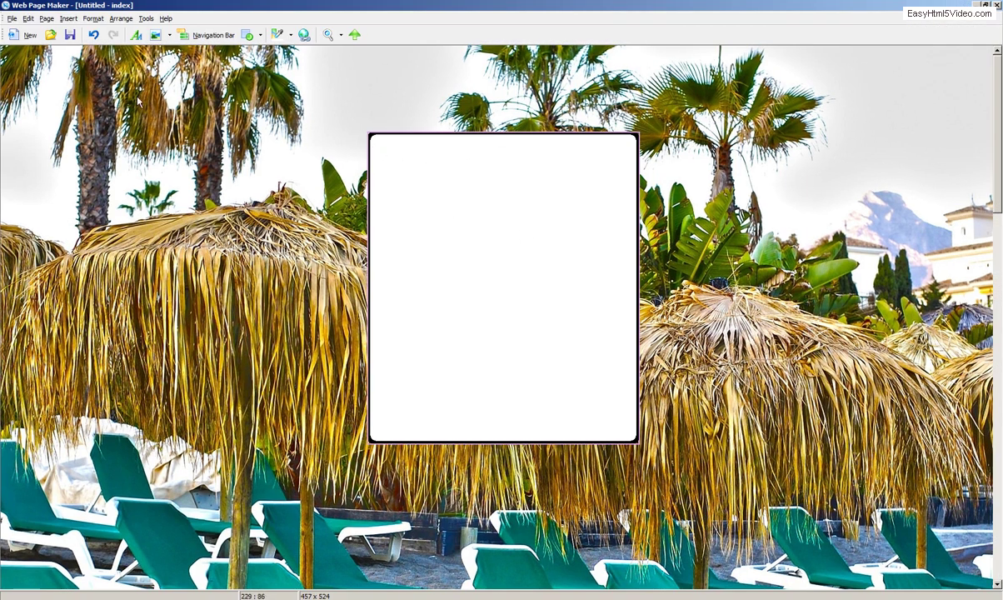
Step: Add a text box about 409 × 120 pixels in the upper part of the white rectangle, containing the title FORMATION
left_click(137, 36)
left_click_drag(381, 150, 624, 220)
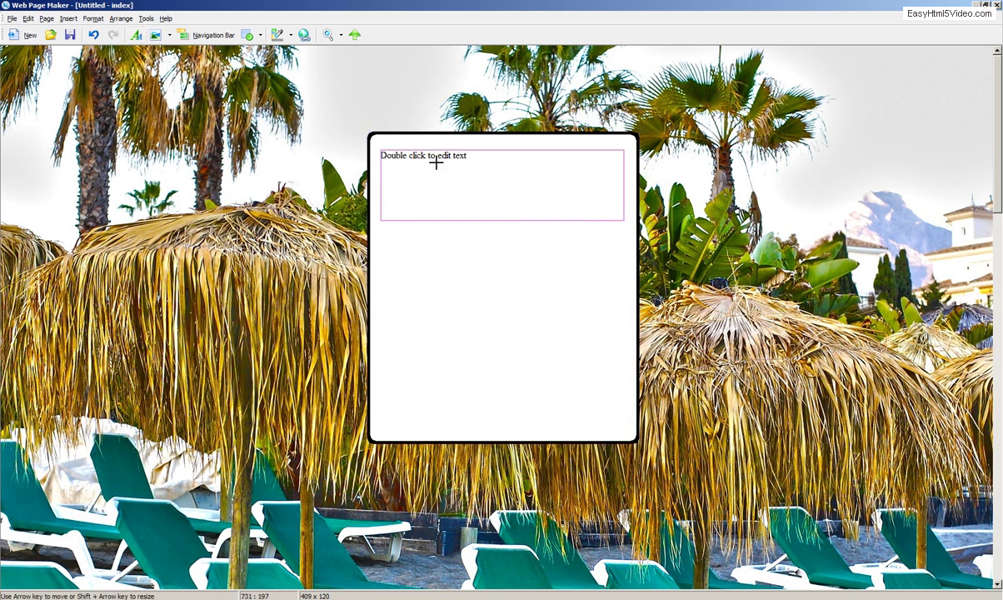
double_click(462, 161)
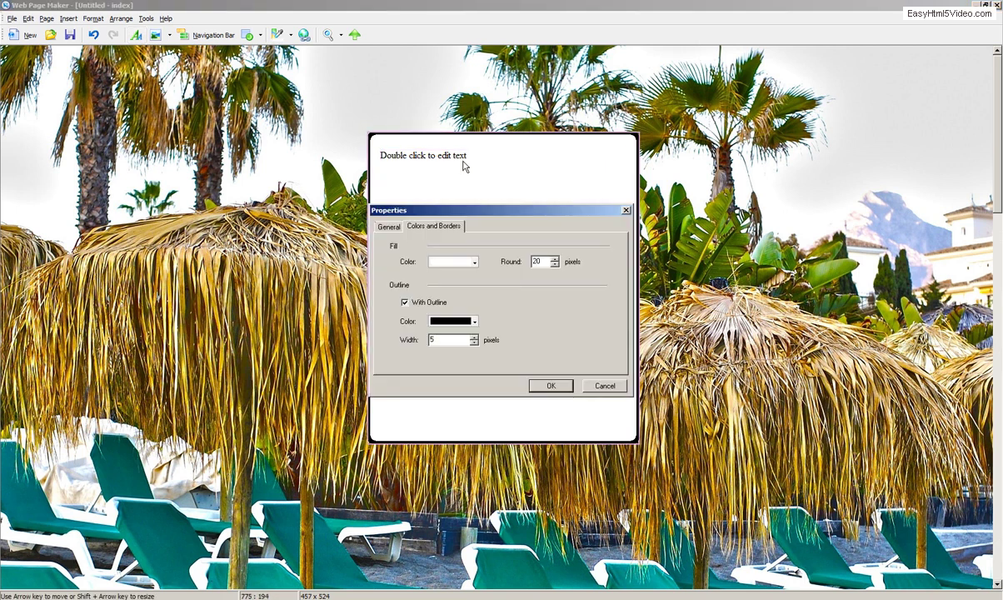
left_click(628, 211)
double_click(459, 163)
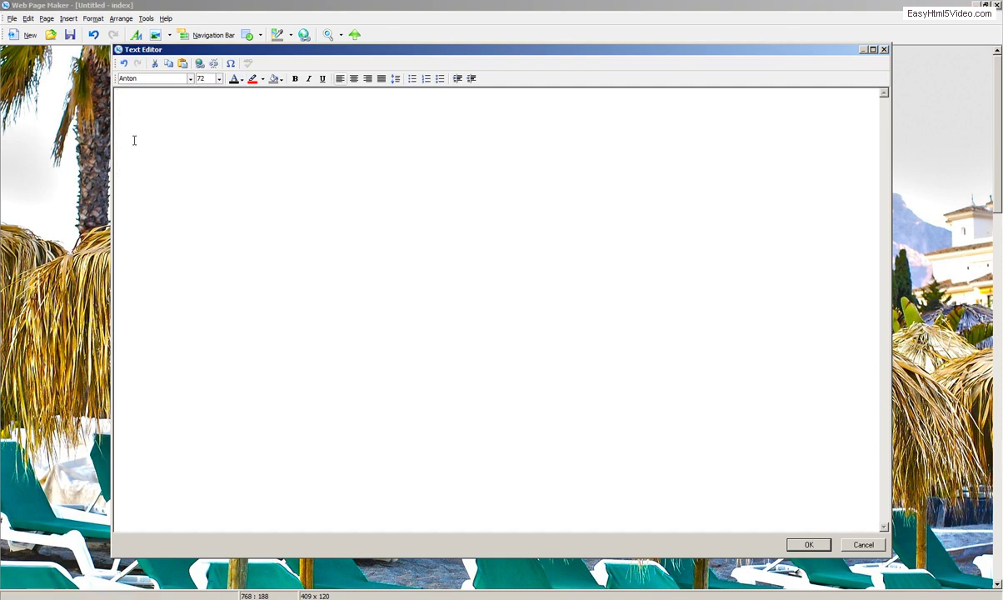
type("FORMA")
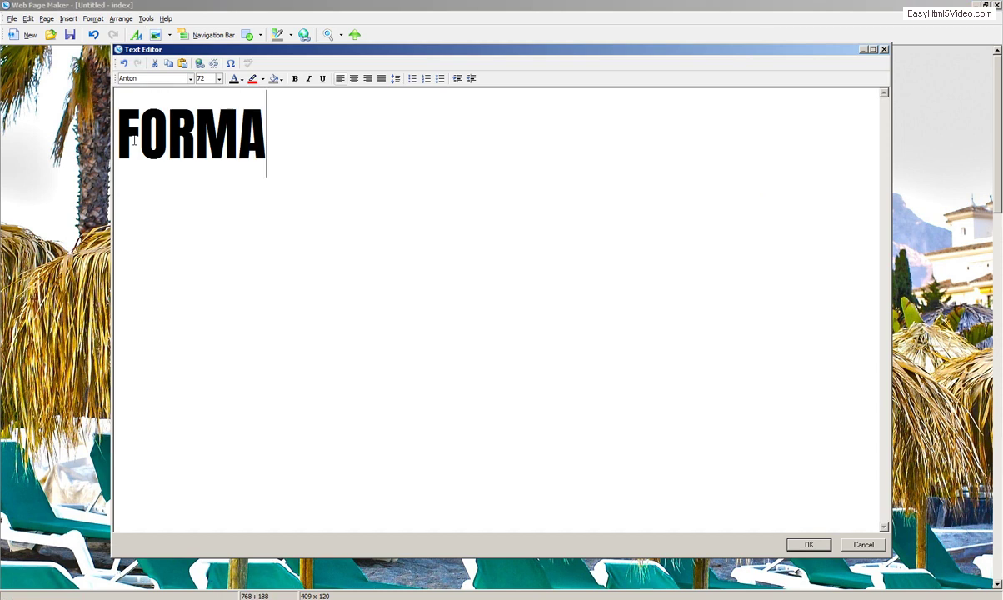
type("TION")
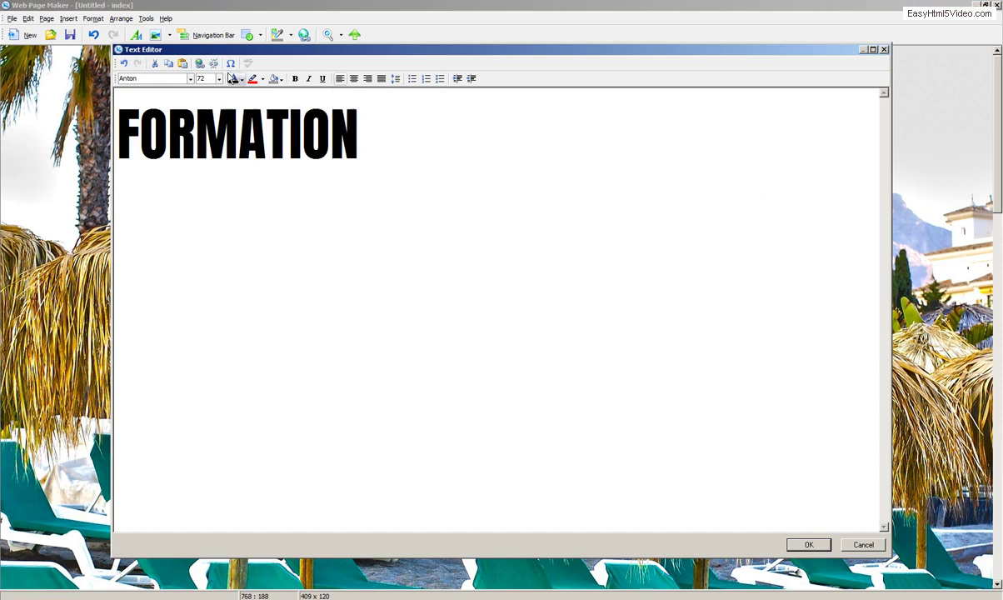
Step: Color the FORMATION title red and center it in its text box
left_click_drag(342, 136, 117, 140)
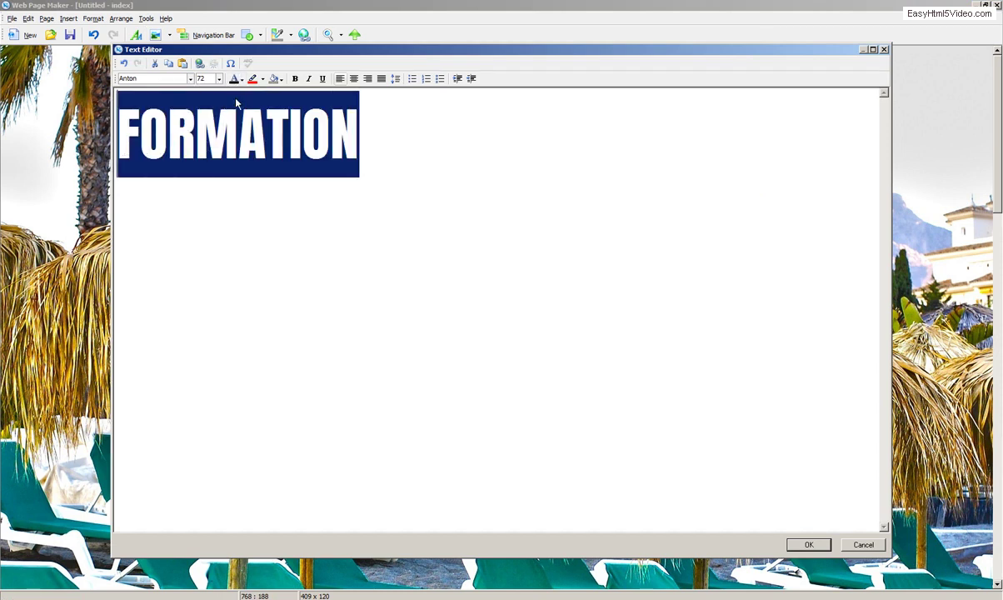
left_click(233, 80)
left_click(235, 130)
left_click(354, 79)
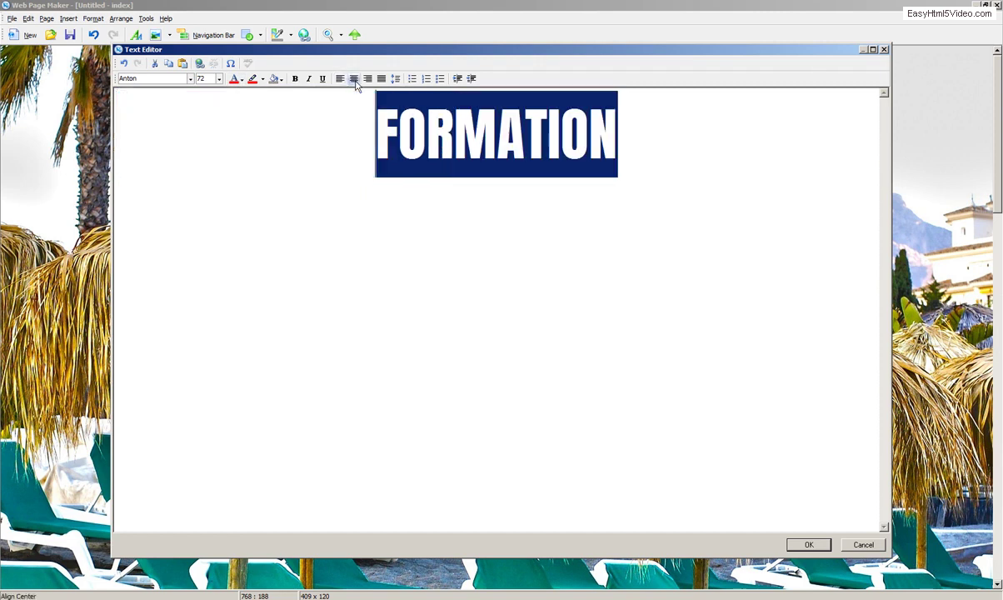
left_click(806, 544)
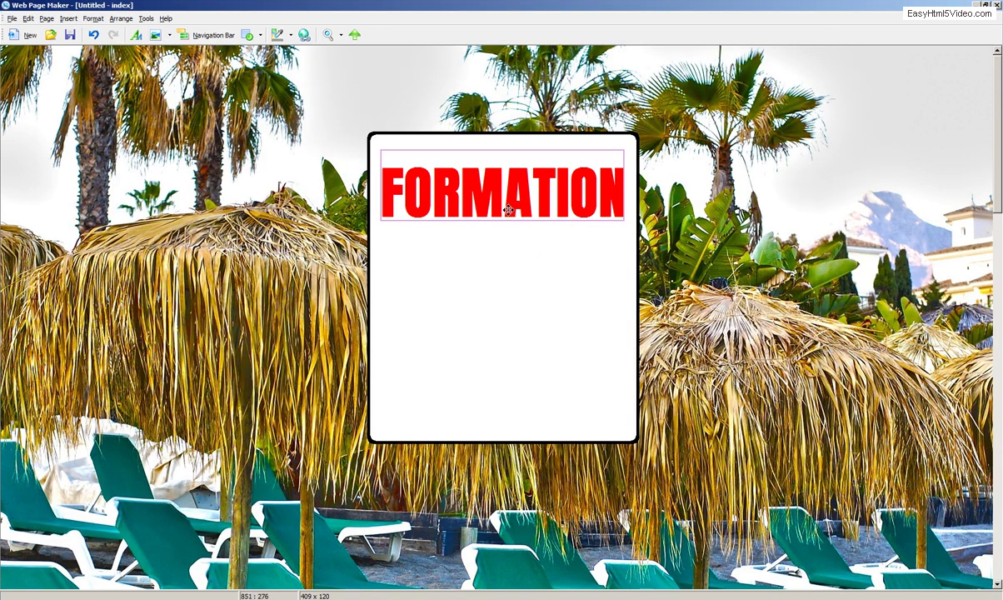
Step: Move the FORMATION title up against the white rectangle's upper edge and preview the page in the browser
left_click_drag(506, 210, 508, 187)
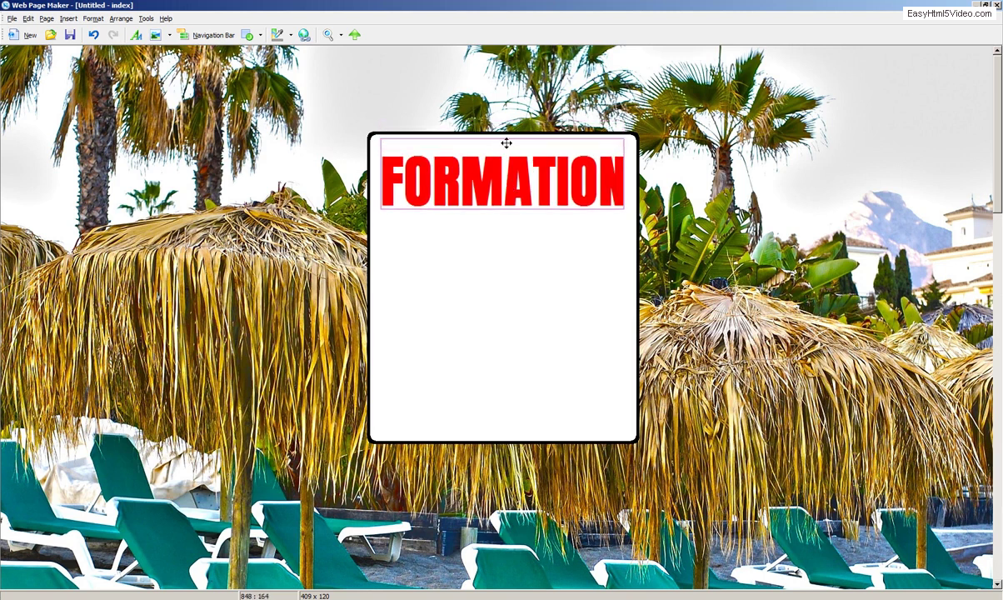
left_click_drag(507, 140, 508, 139)
left_click_drag(487, 183, 518, 176)
left_click(508, 208)
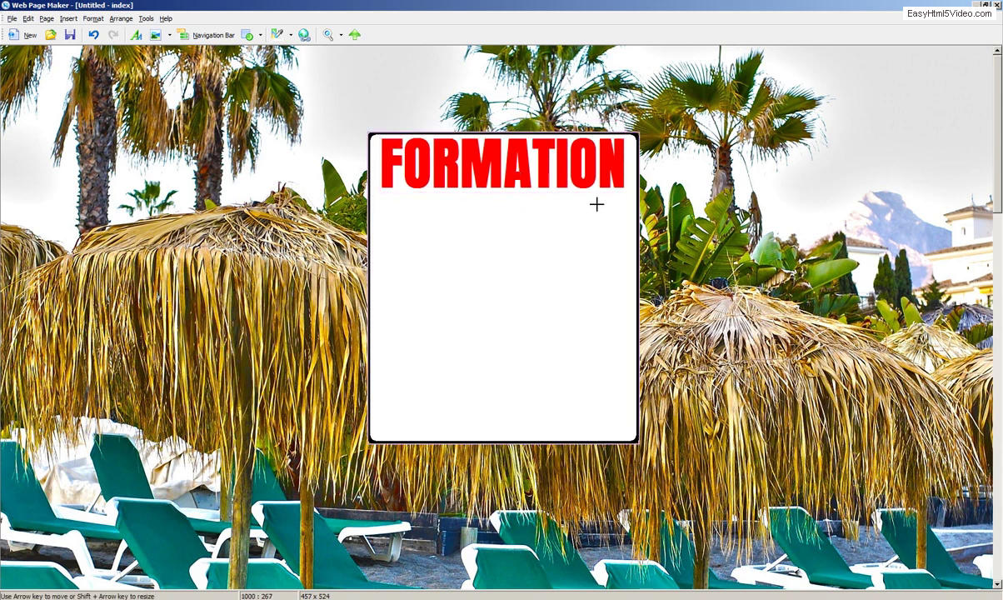
left_click(305, 34)
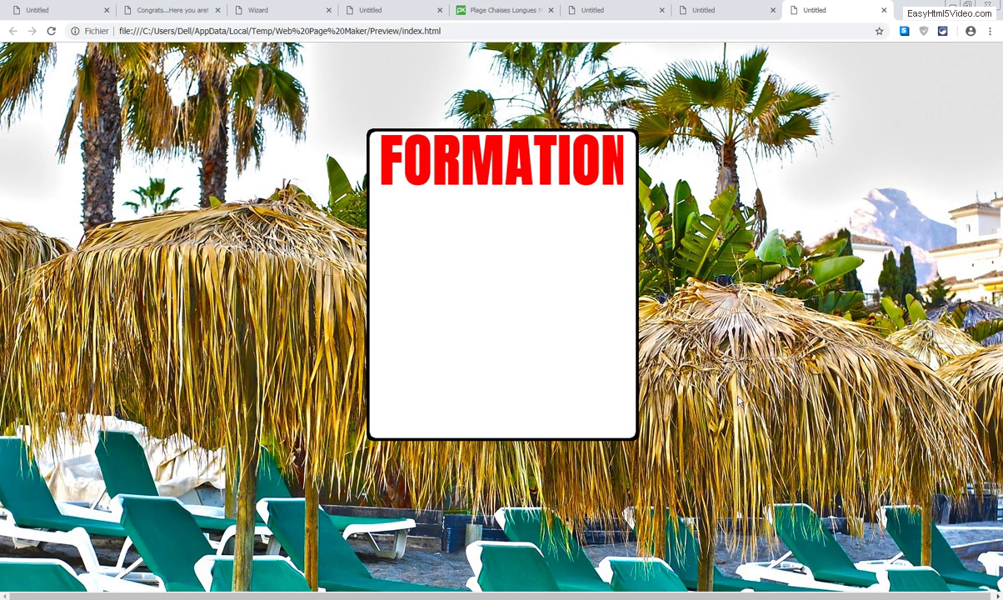
key("alt+Tab")
Step: Set the FORMATION title's font size to 48
double_click(458, 167)
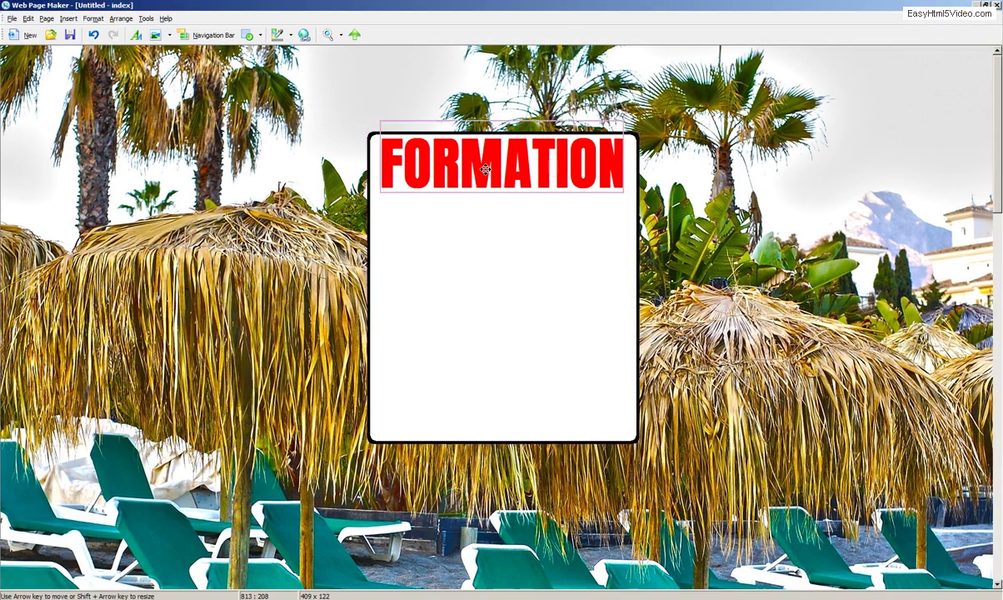
double_click(381, 135)
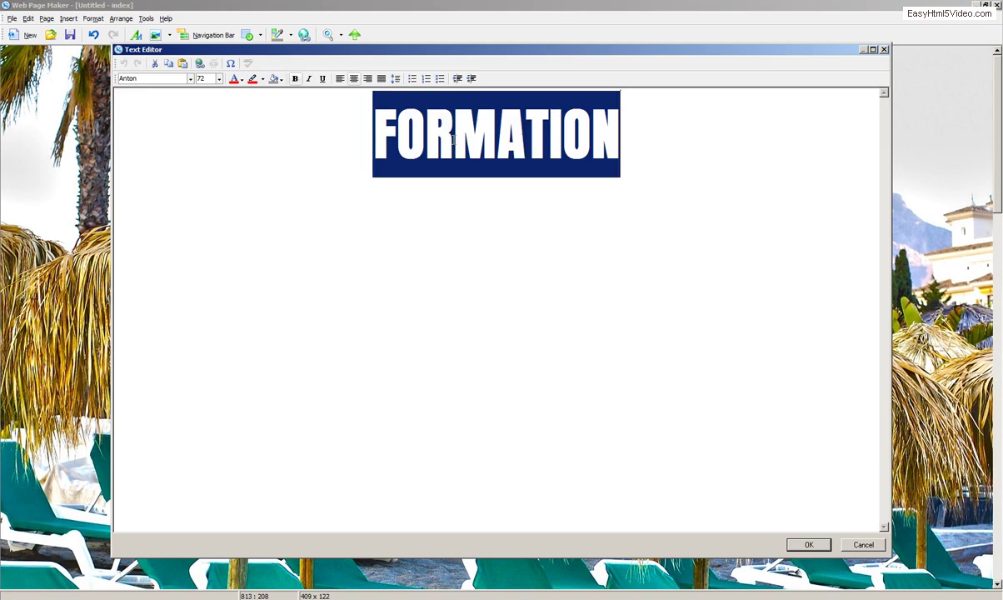
left_click(218, 78)
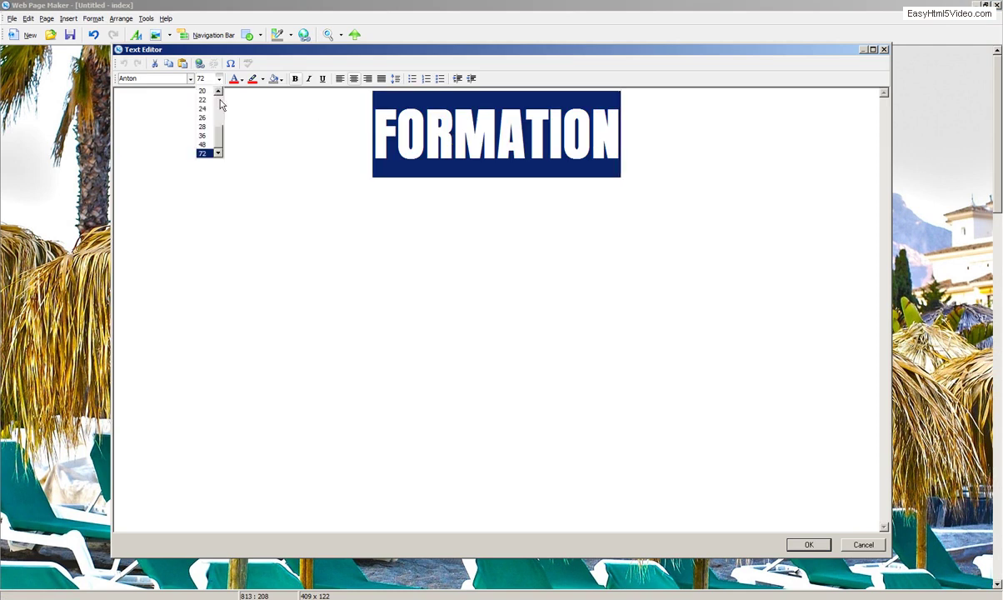
left_click(202, 144)
left_click(805, 544)
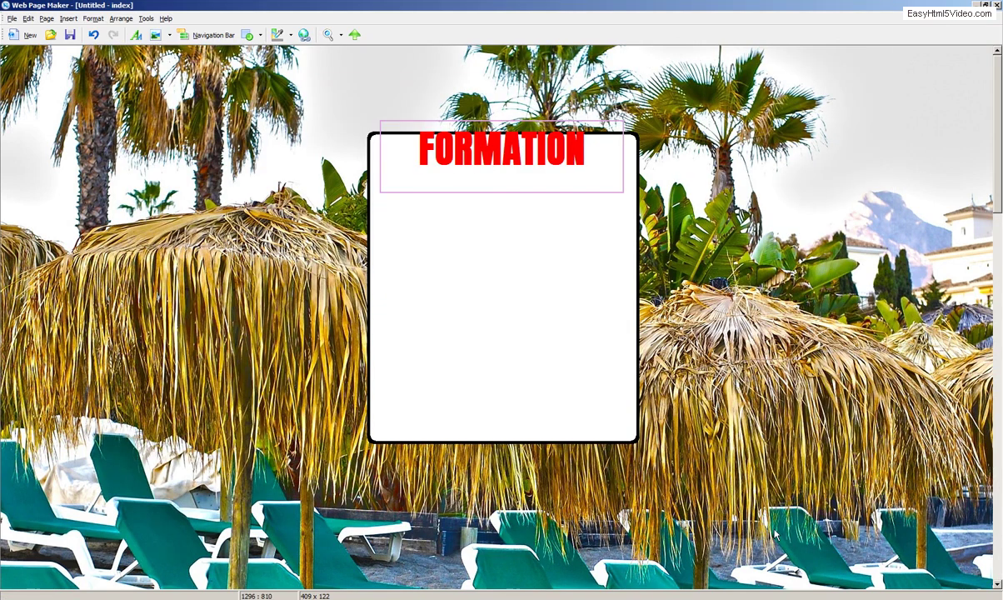
Step: Move the FORMATION title down inside the white rectangle and shorten its text box to about 409 × 91 pixels
left_click_drag(490, 159, 491, 170)
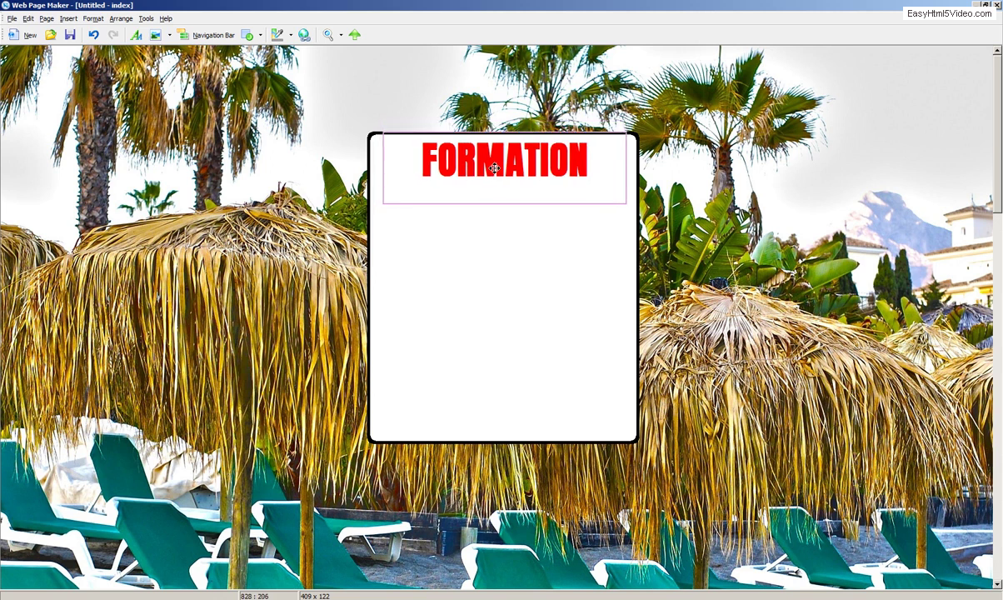
left_click_drag(514, 203, 515, 182)
left_click(450, 205)
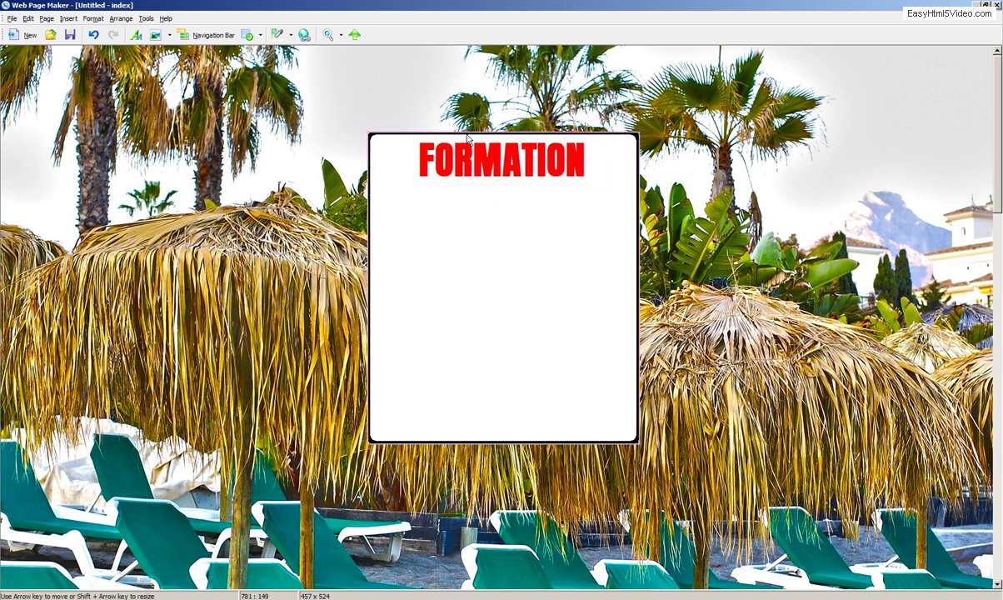
Step: Underline the FORMATION title
double_click(480, 170)
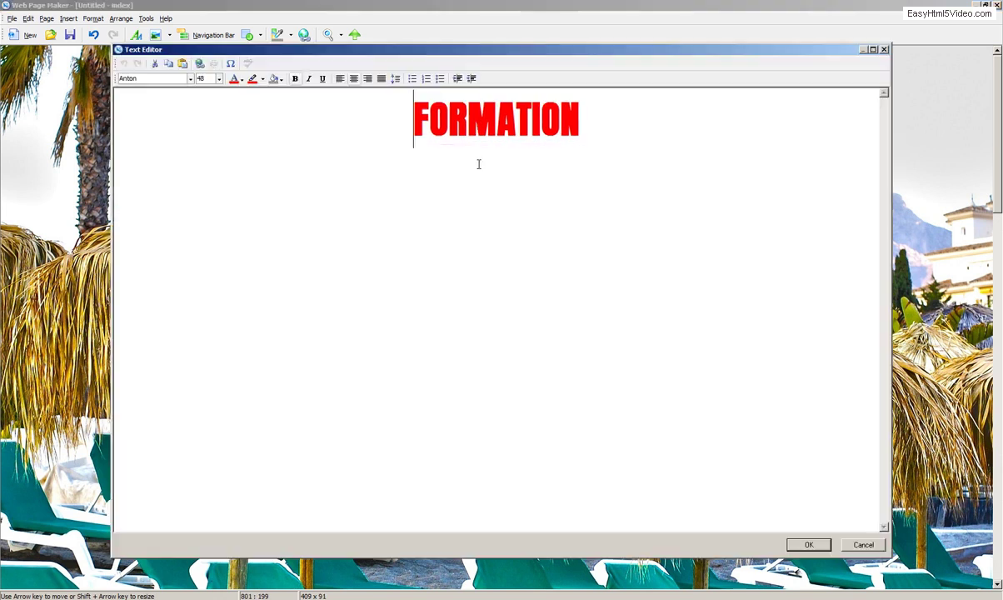
left_click(431, 125)
double_click(416, 123)
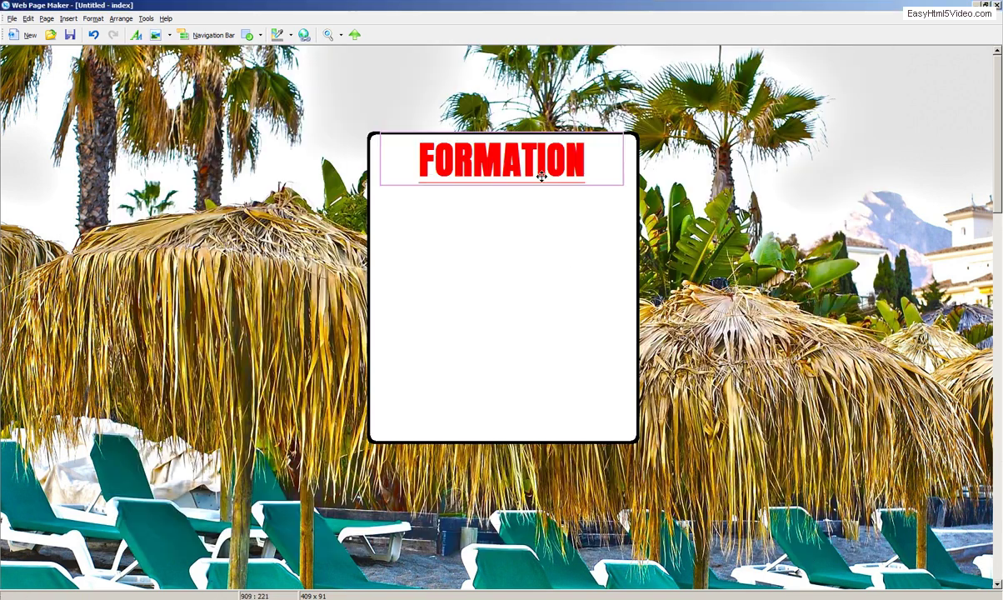
left_click(808, 544)
left_click(511, 205)
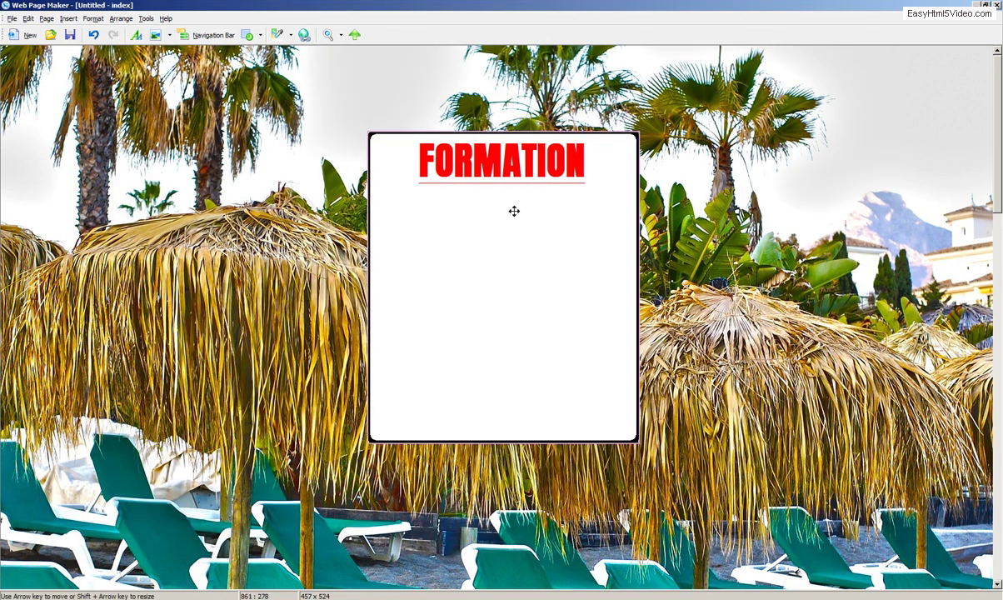
Step: Add a text box about 413 × 150 pixels inside the white rectangle, below the FORMATION title
left_click(137, 38)
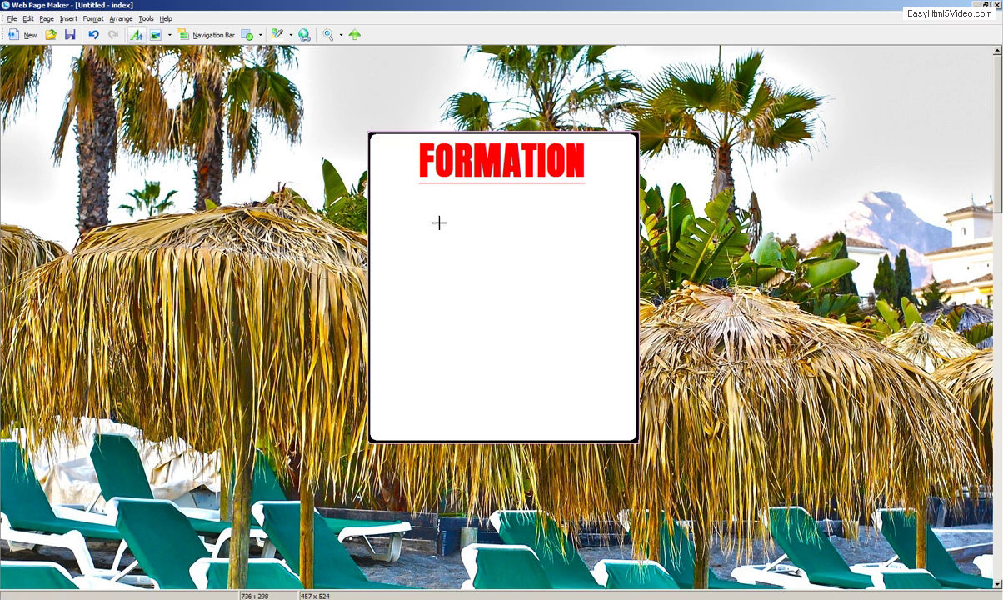
left_click_drag(384, 200, 626, 287)
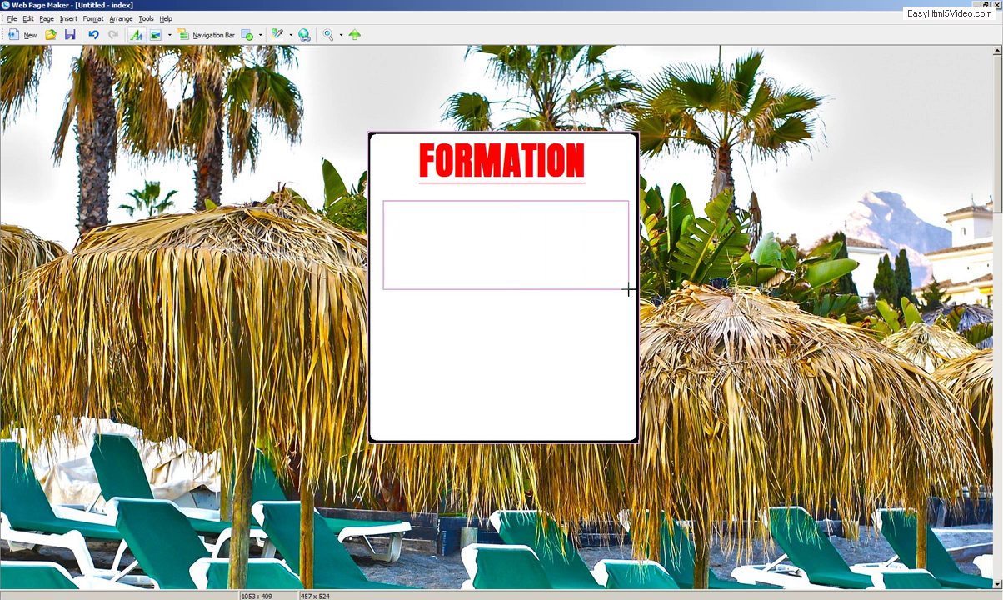
double_click(450, 212)
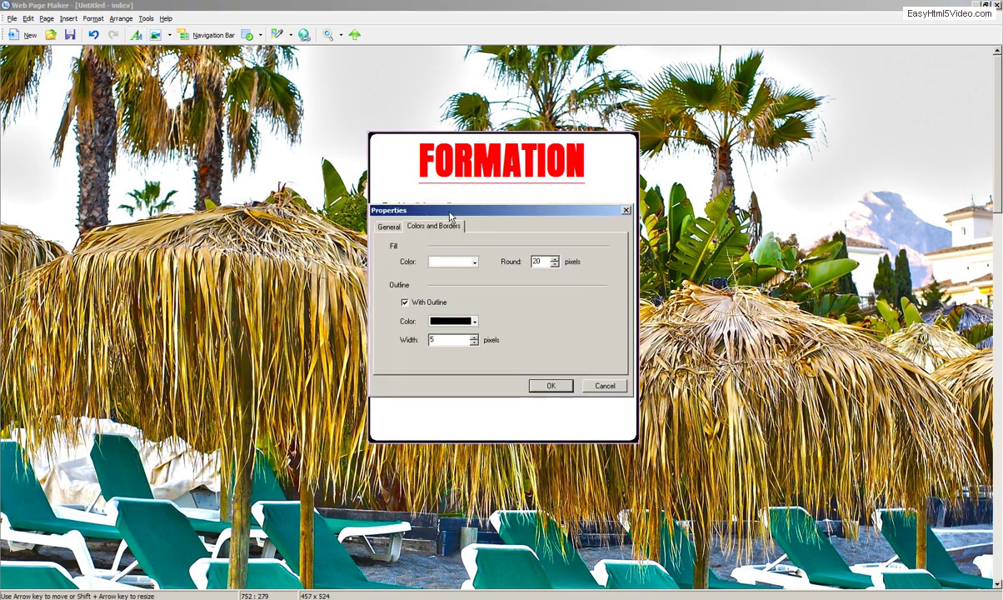
left_click(590, 197)
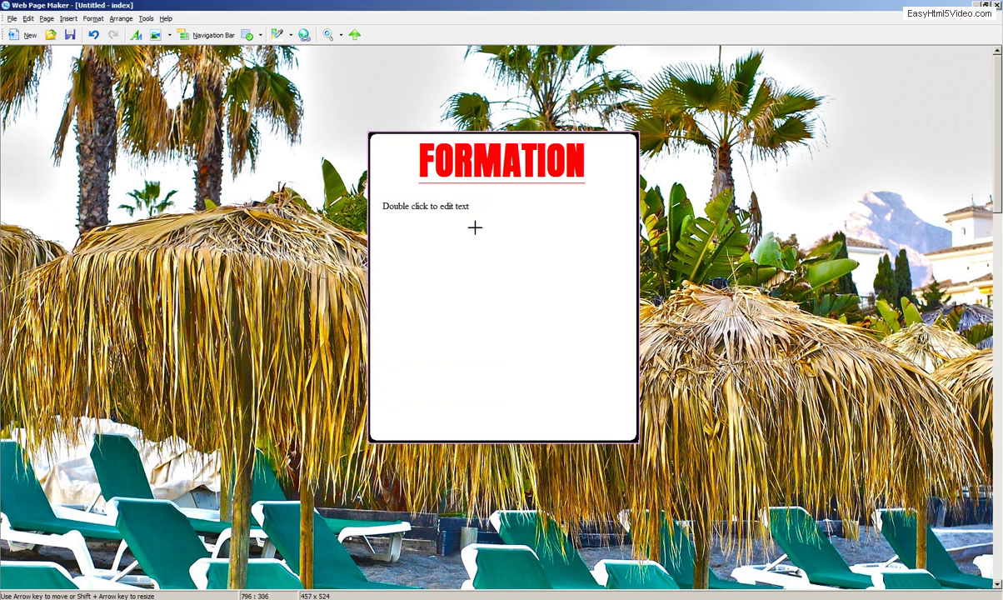
Step: Enter the slogan APPREND A CREER / UNE LANDING PAGE / GRATUITEMENT !! on three lines in the new text box
double_click(456, 212)
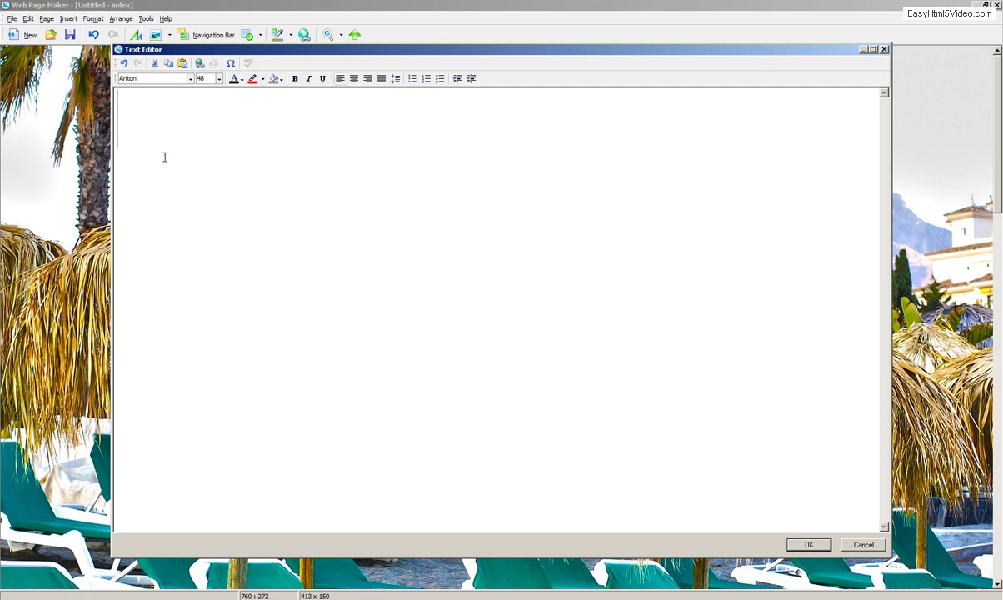
type("A")
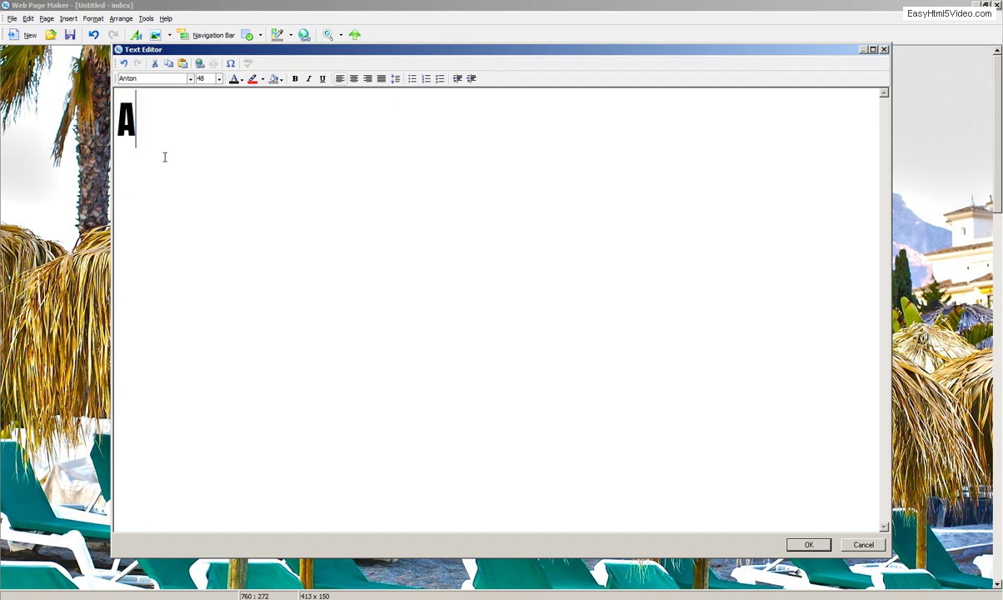
type("PPREND")
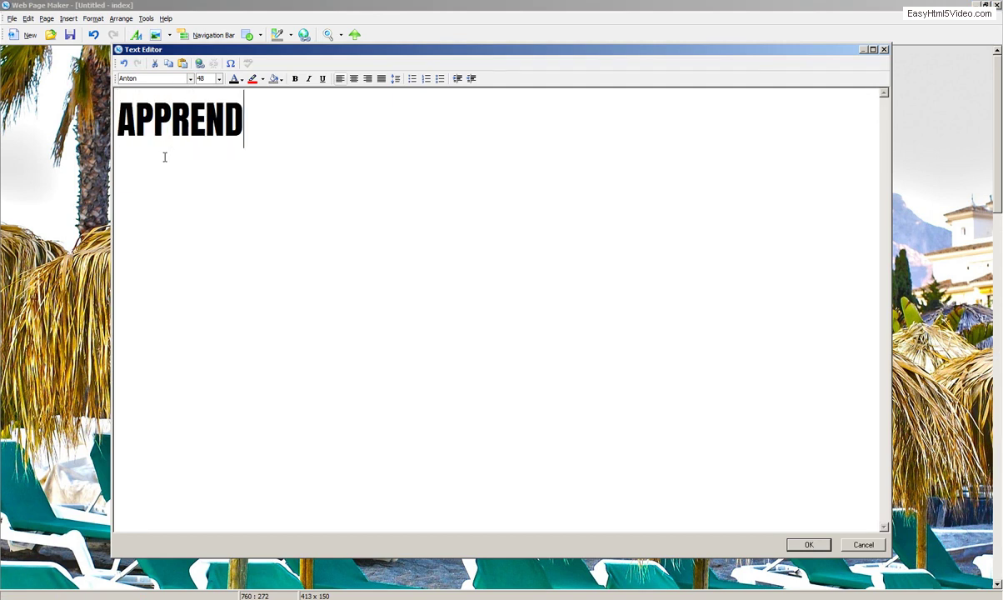
type(" A CREER")
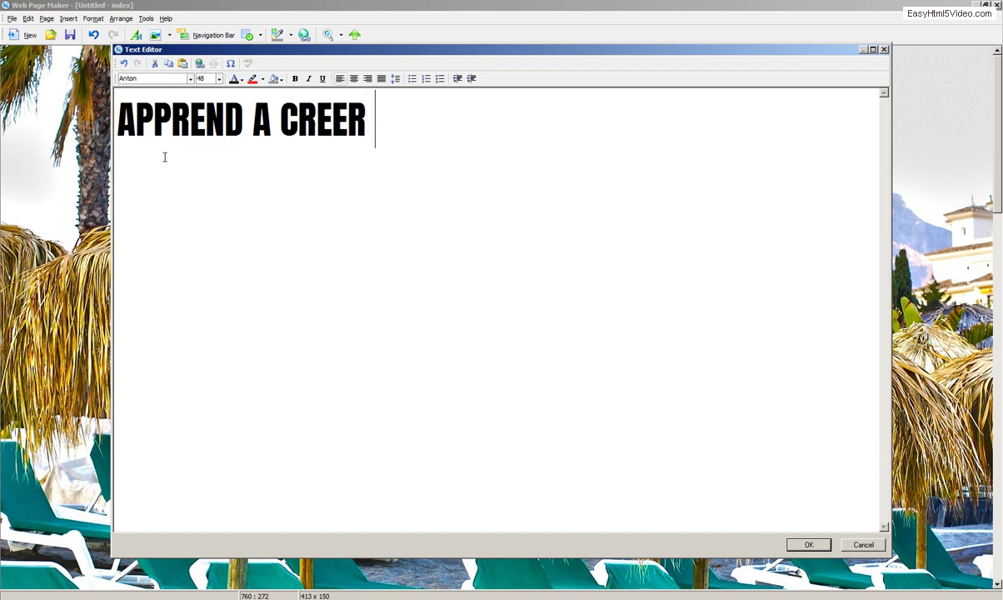
key("Return")
type("UN")
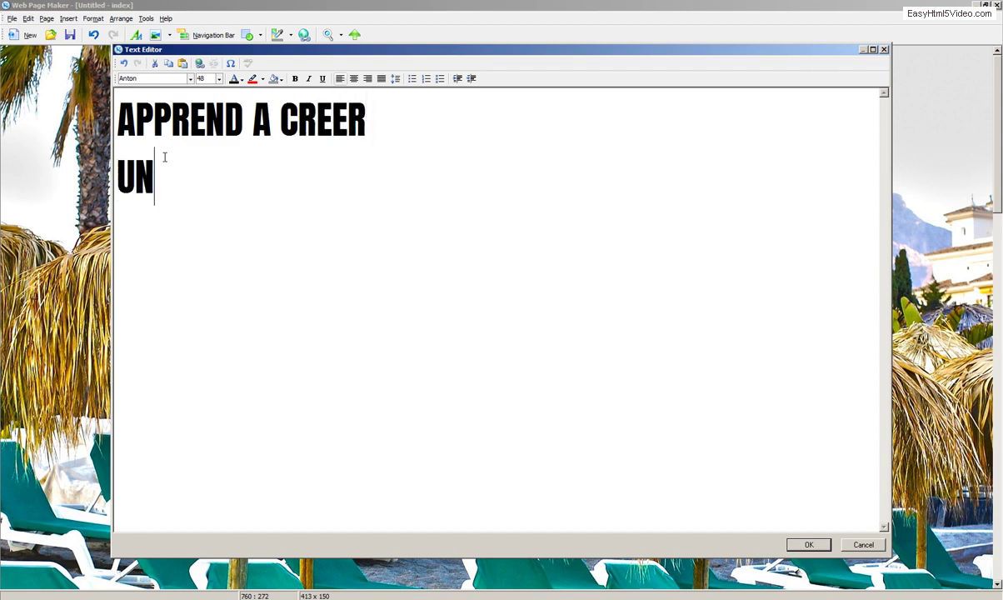
type("E LAND")
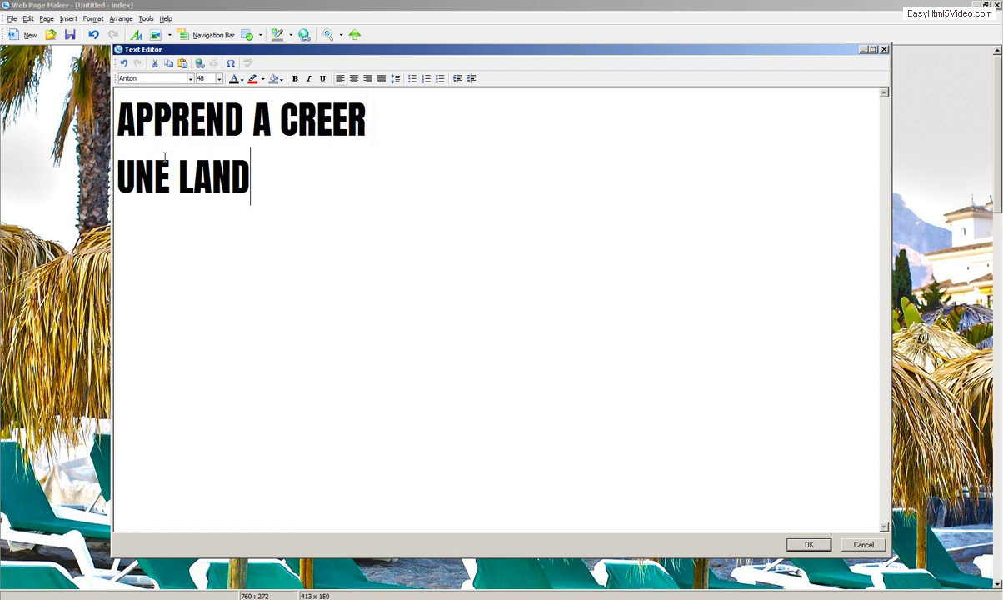
type("ING PAGE ")
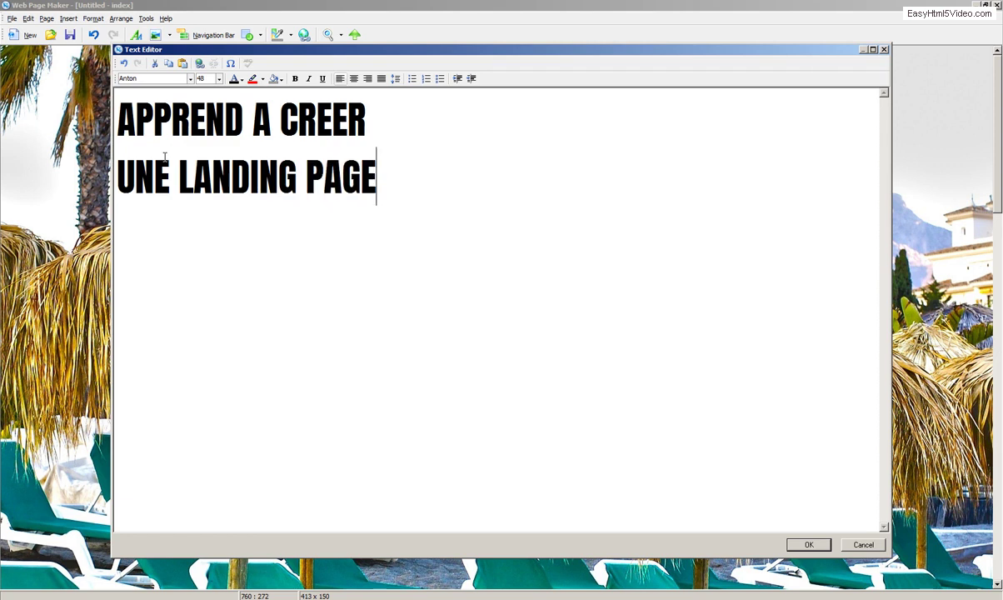
type("GRAT")
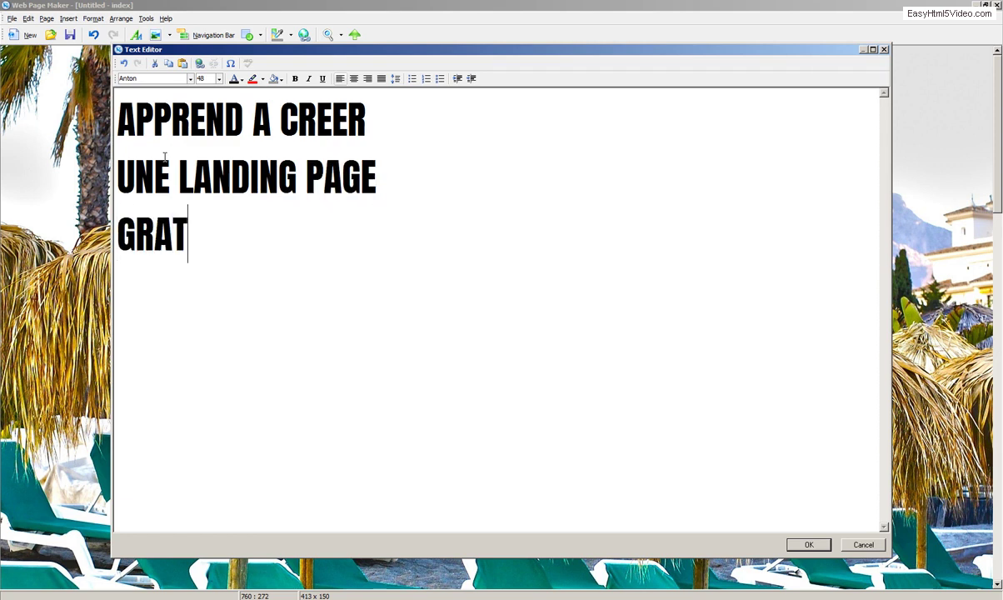
type("UITEMENT !!")
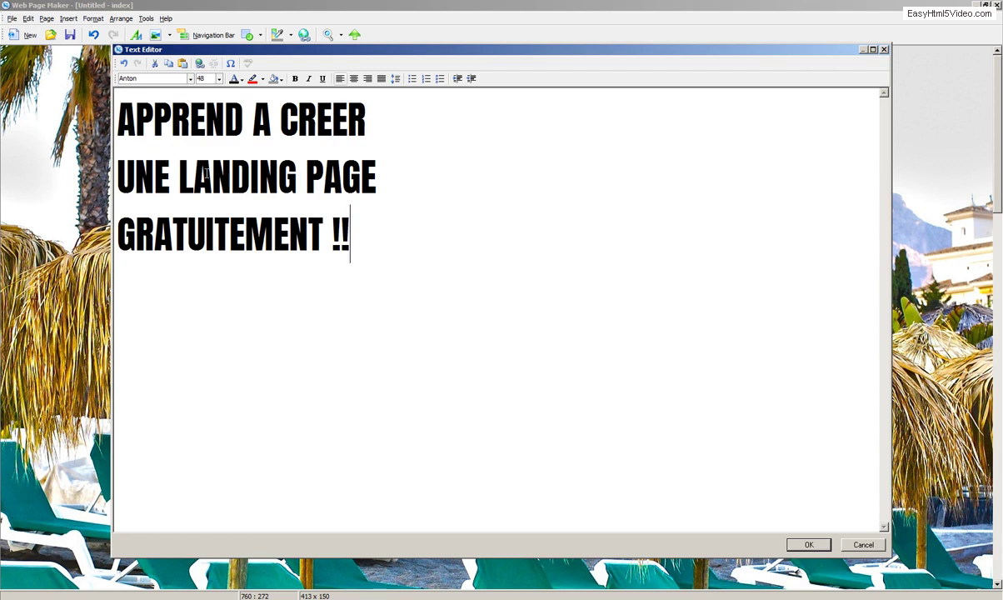
Step: Centre all three lines of the slogan and set their font size to 36
key("ctrl+a")
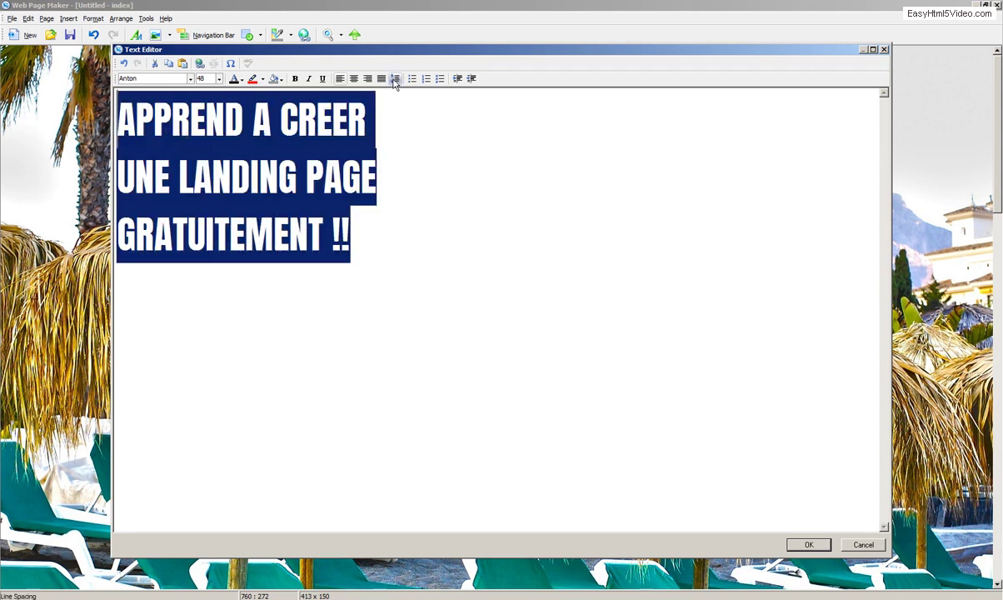
left_click(353, 79)
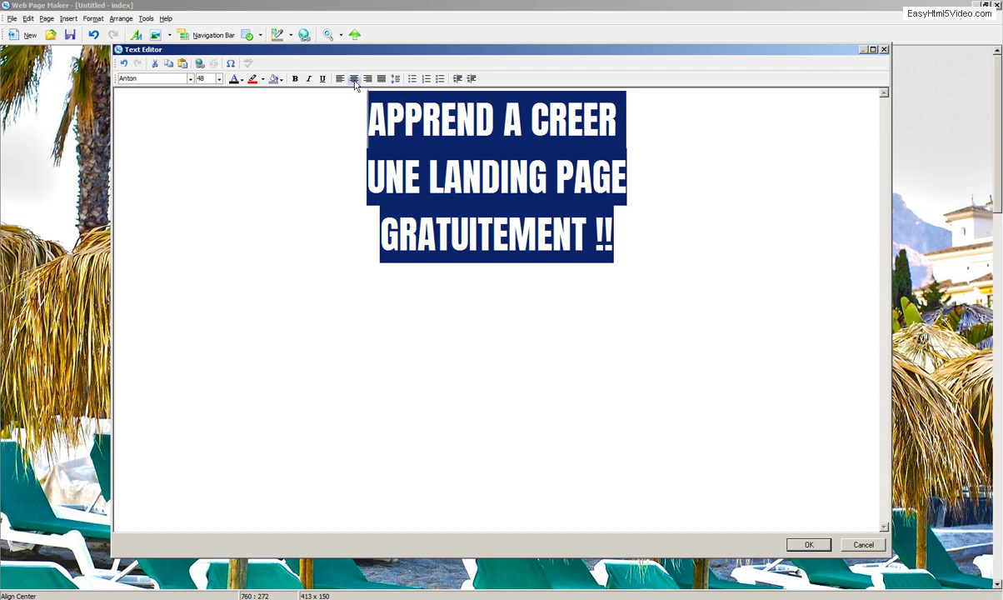
left_click(219, 79)
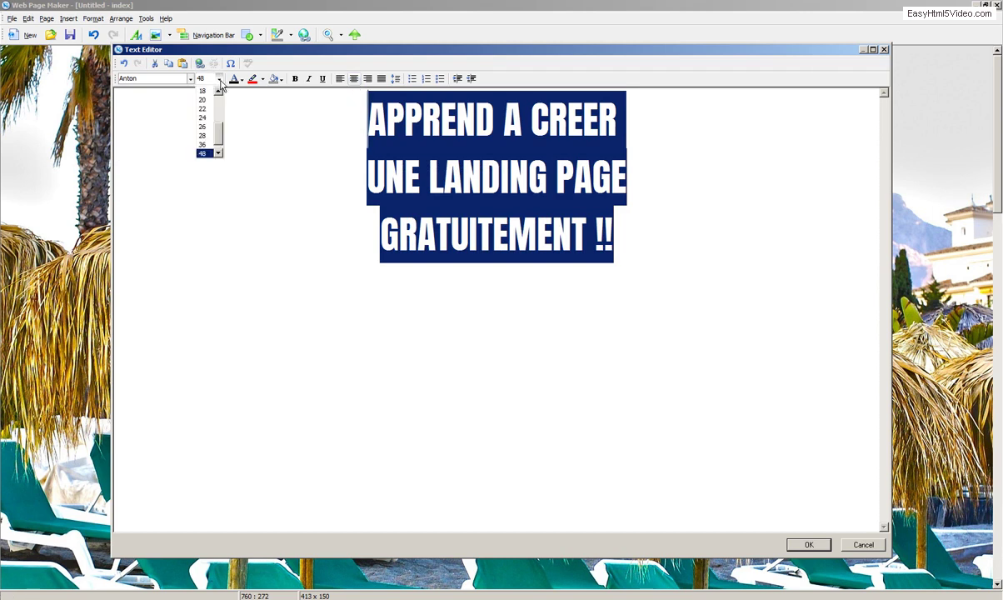
left_click(200, 145)
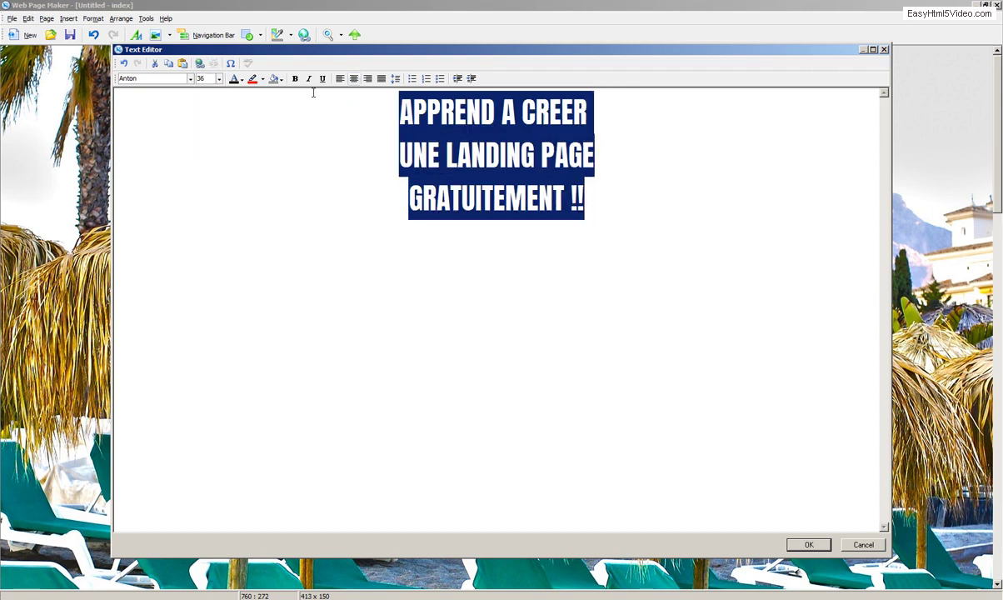
Step: Italicize the slogan, enclose it in spaced double quotation marks and apply the text to the page
left_click(308, 79)
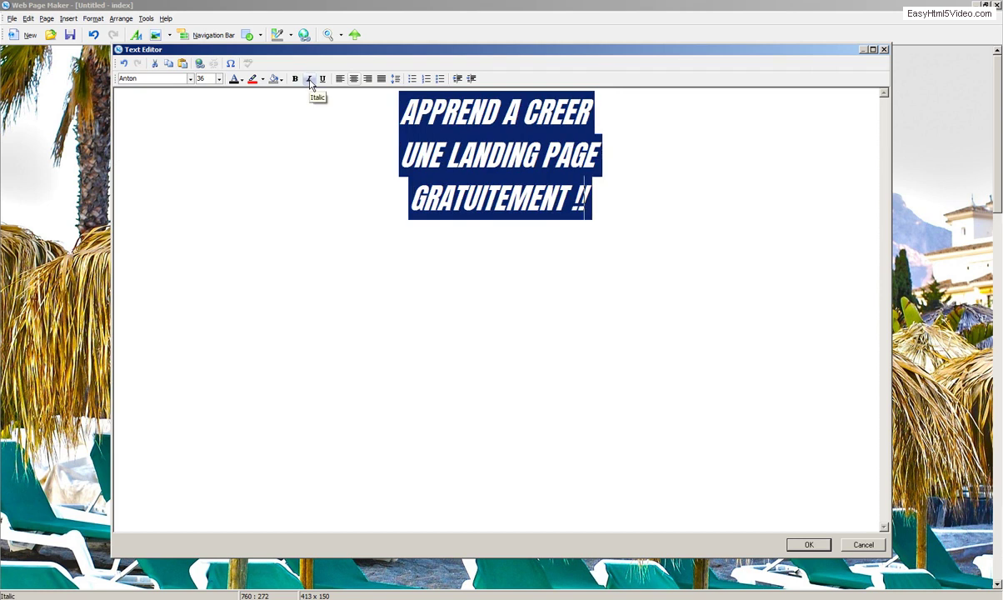
left_click(360, 132)
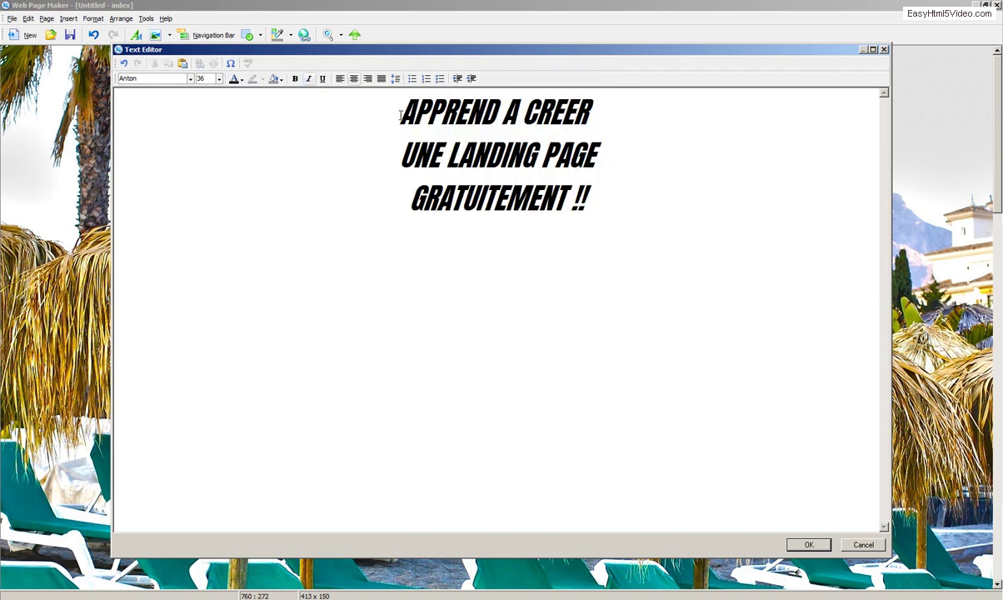
type("\"")
left_click(588, 204)
type("\"")
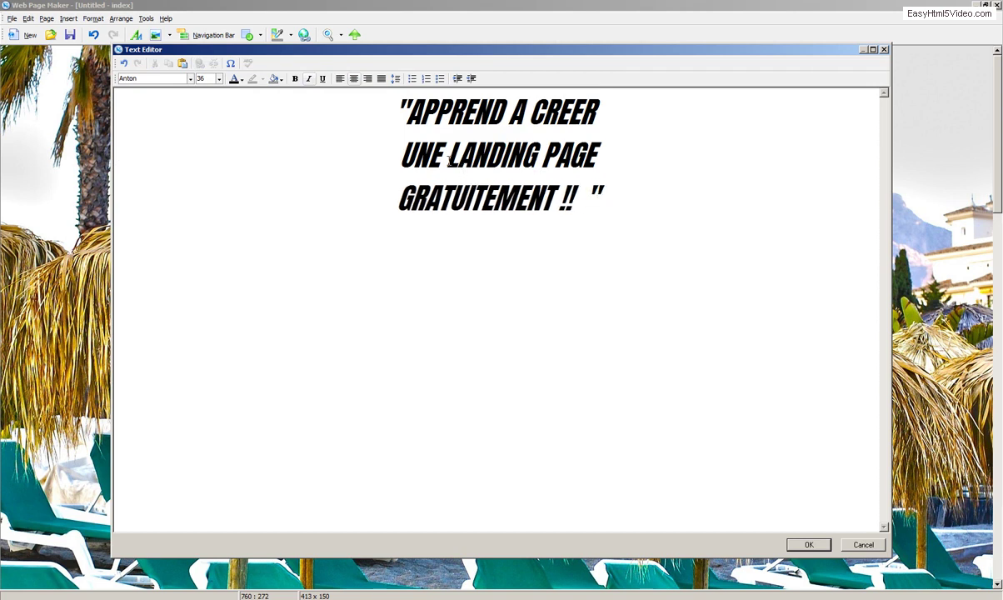
left_click(406, 112)
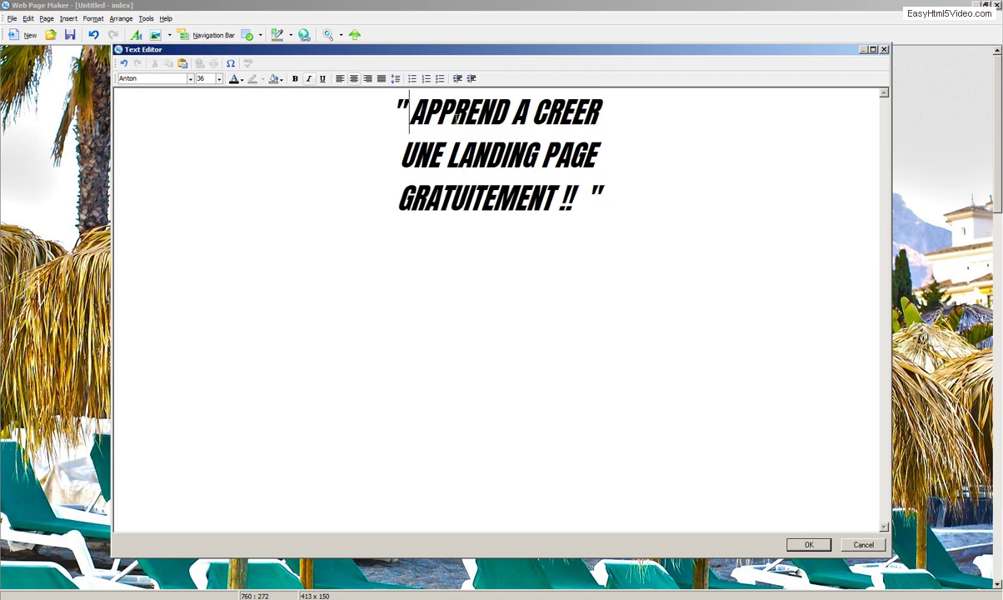
left_click_drag(401, 107, 610, 197)
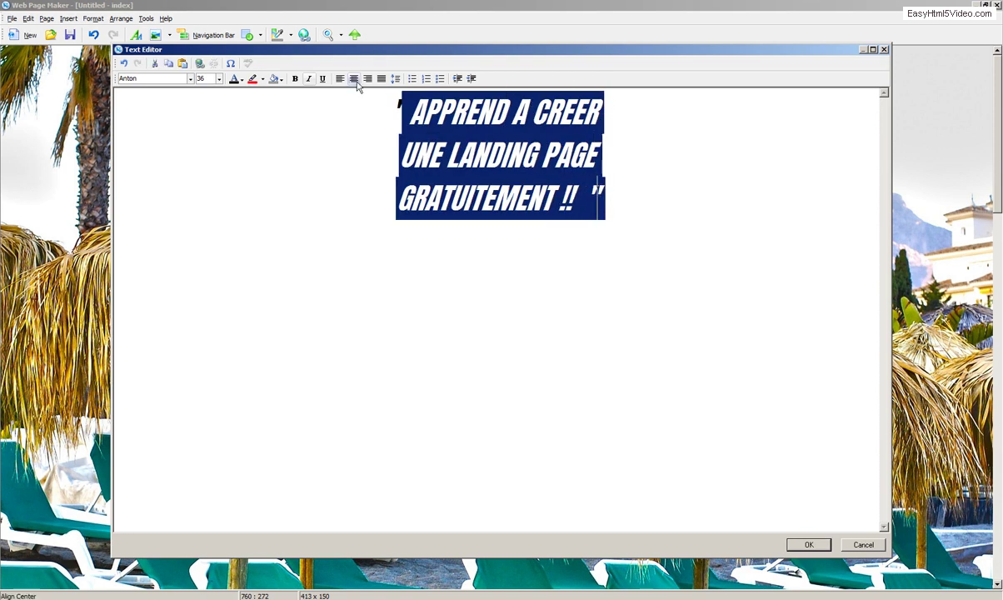
left_click(365, 158)
left_click(809, 544)
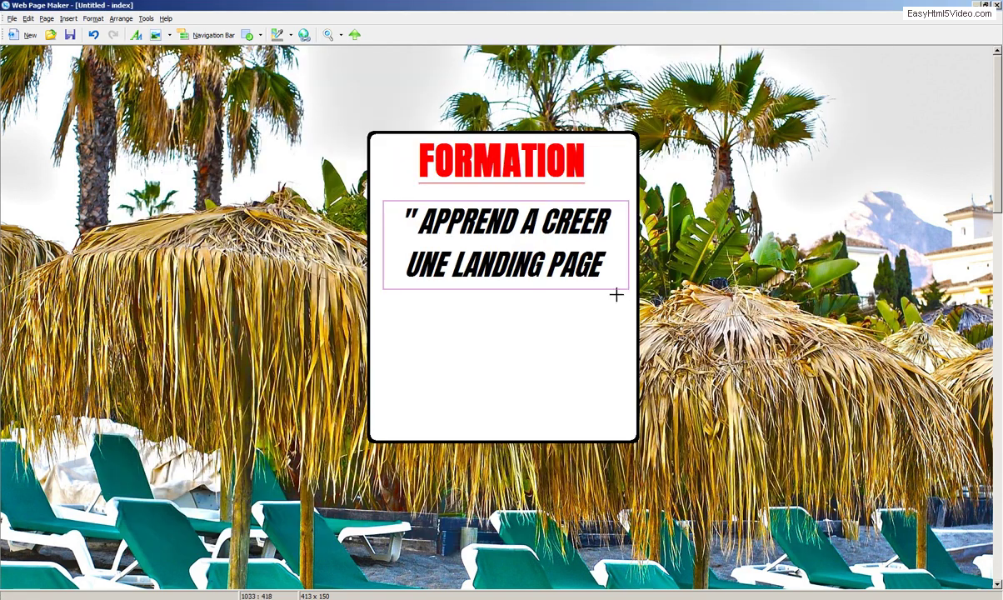
Step: Lengthen the slogan's text box to about 413 × 218 pixels and move it up closer to the FORMATION title
left_click_drag(541, 289, 539, 330)
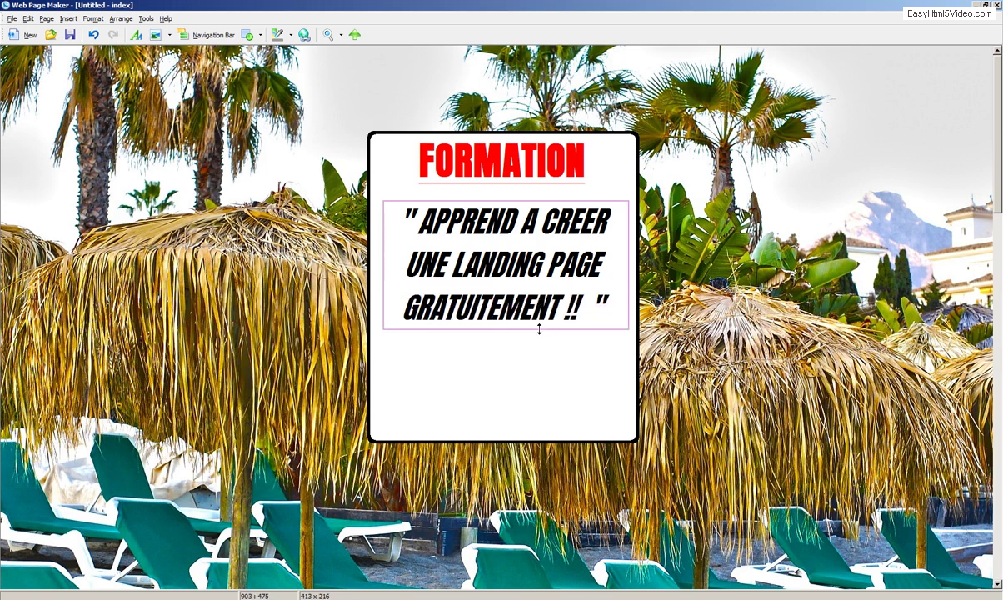
left_click_drag(516, 229, 514, 220)
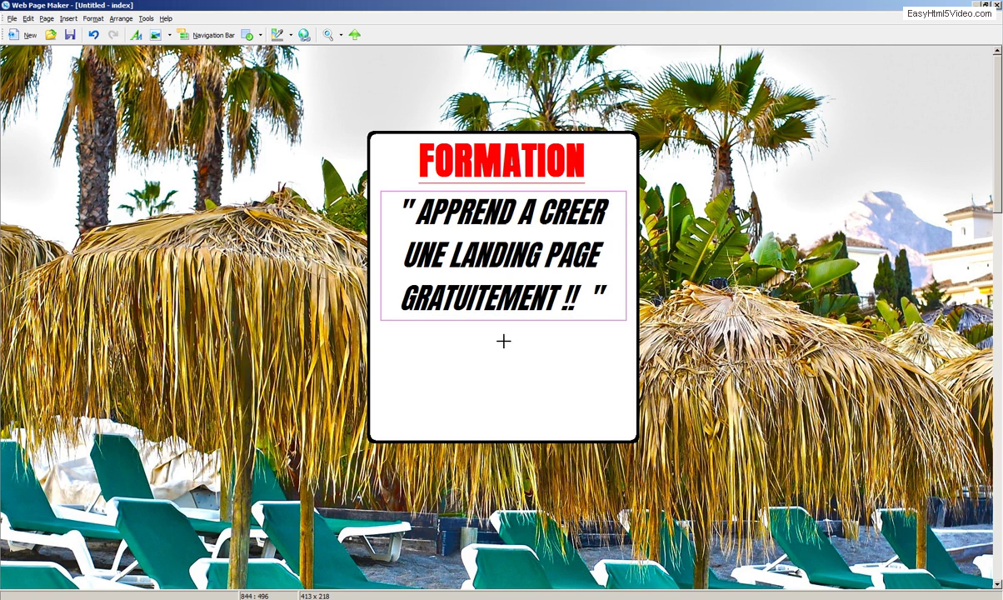
left_click(468, 323)
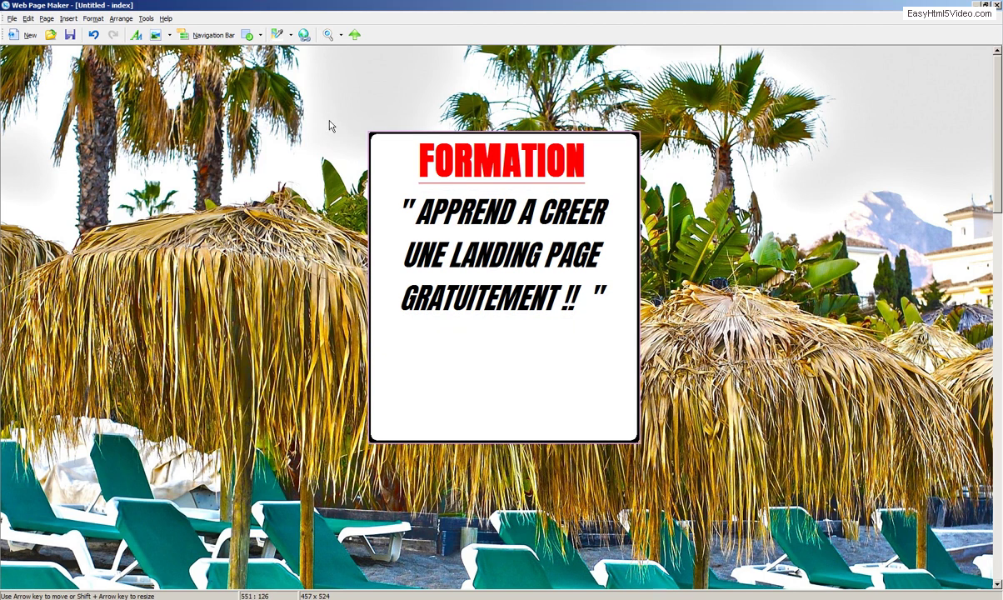
Step: Preview the page with the slogan in the browser and return to the page editor
left_click(325, 36)
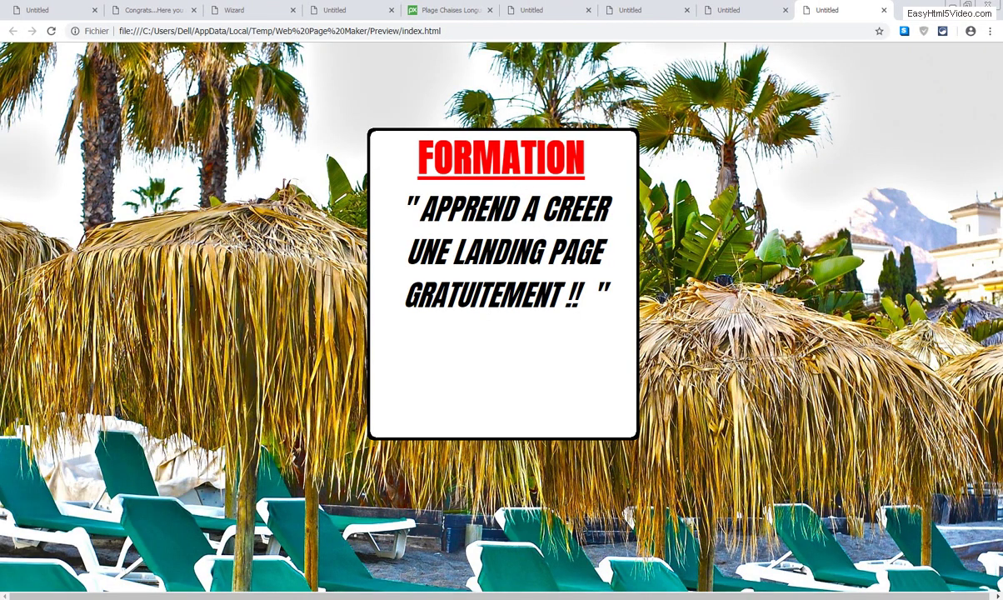
key("alt+Tab")
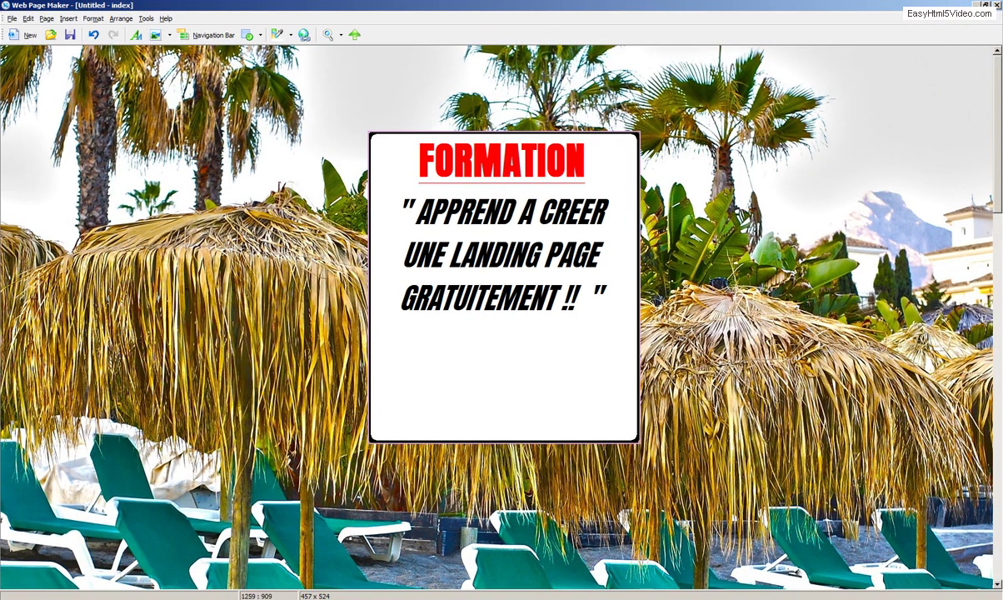
Step: Try a font size of 72 for the FORMATION title
left_click(441, 161)
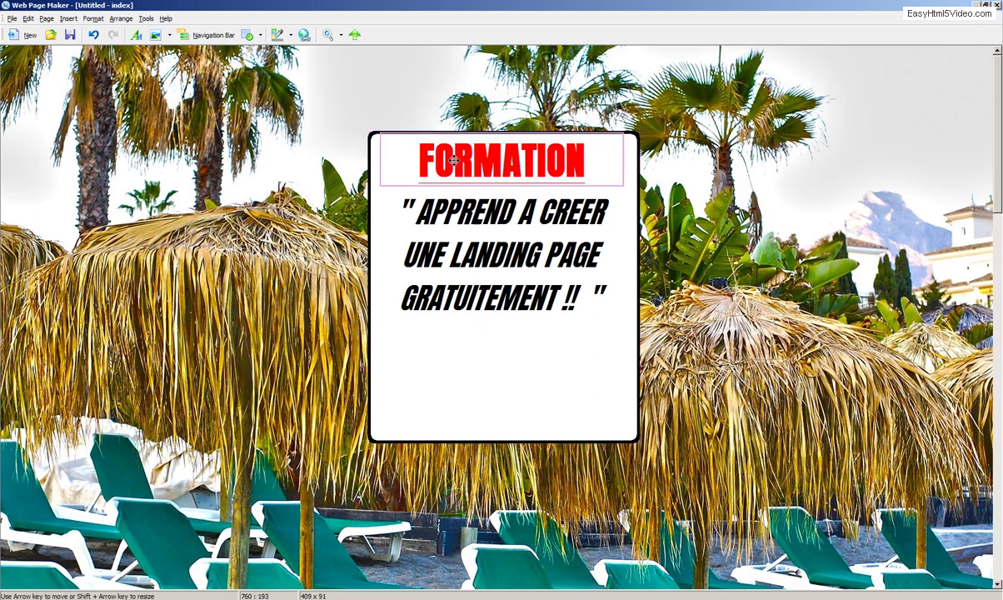
double_click(454, 161)
double_click(471, 116)
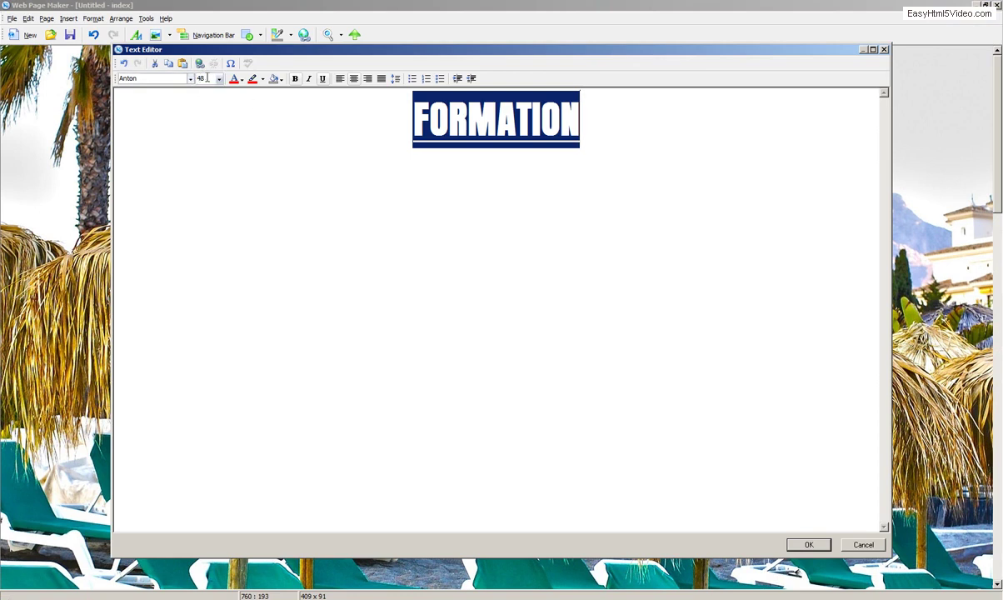
left_click(200, 80)
left_click(219, 80)
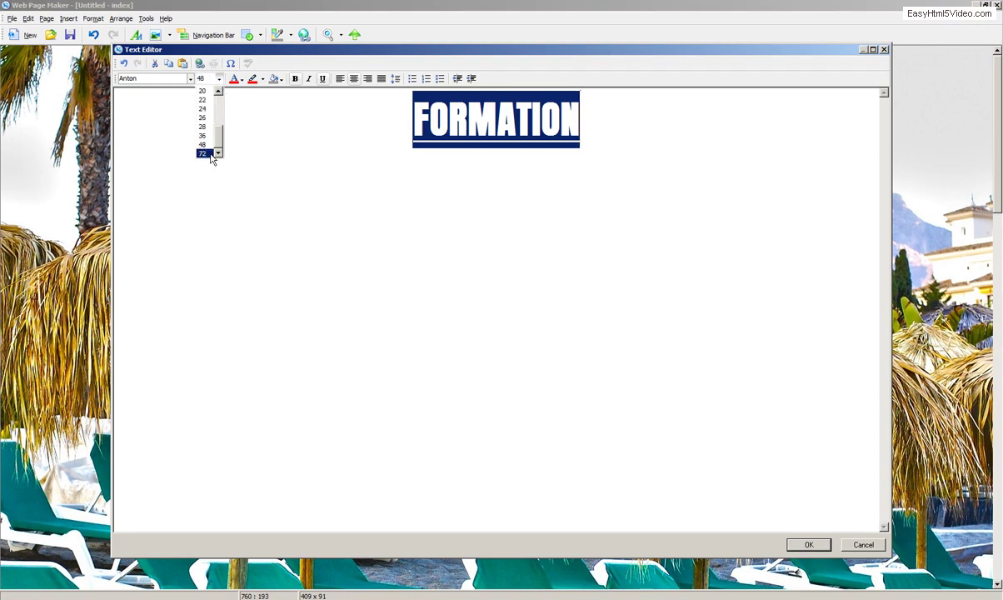
left_click(204, 152)
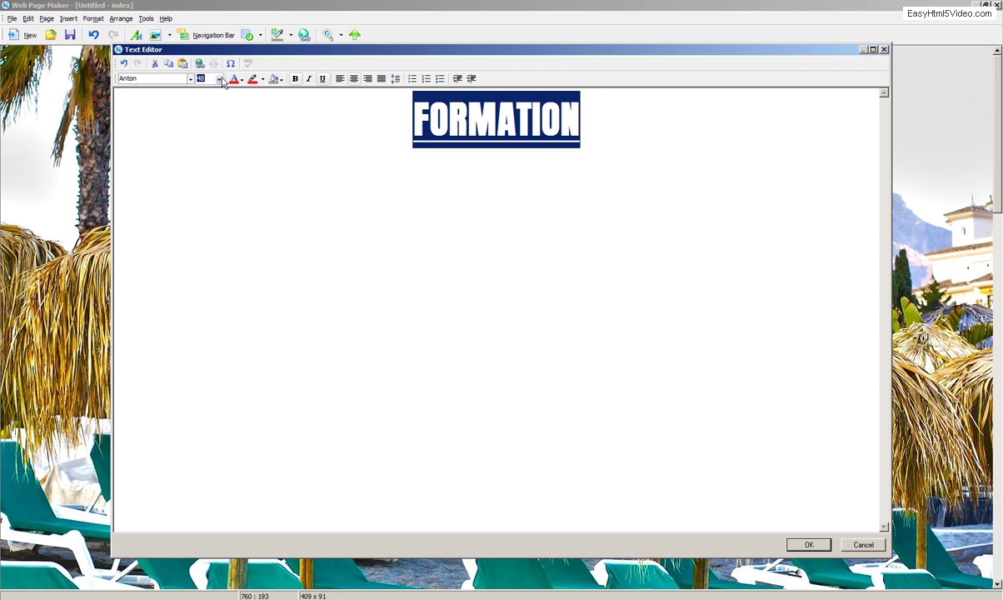
left_click_drag(207, 80, 189, 79)
left_click(807, 546)
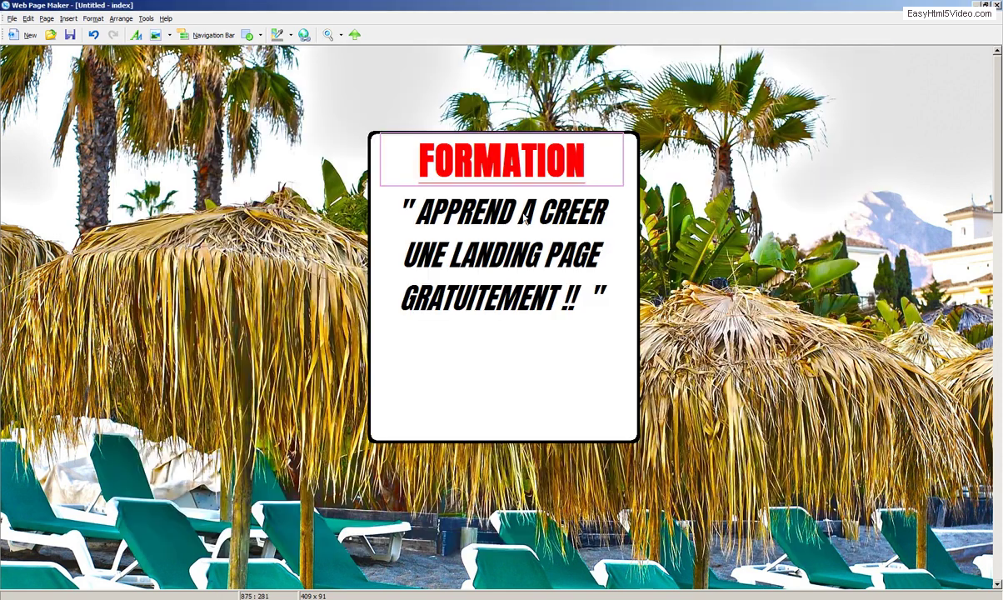
Step: Reduce the font size of the whole three-line slogan to 28
double_click(477, 218)
left_click_drag(368, 107, 598, 206)
left_click(218, 79)
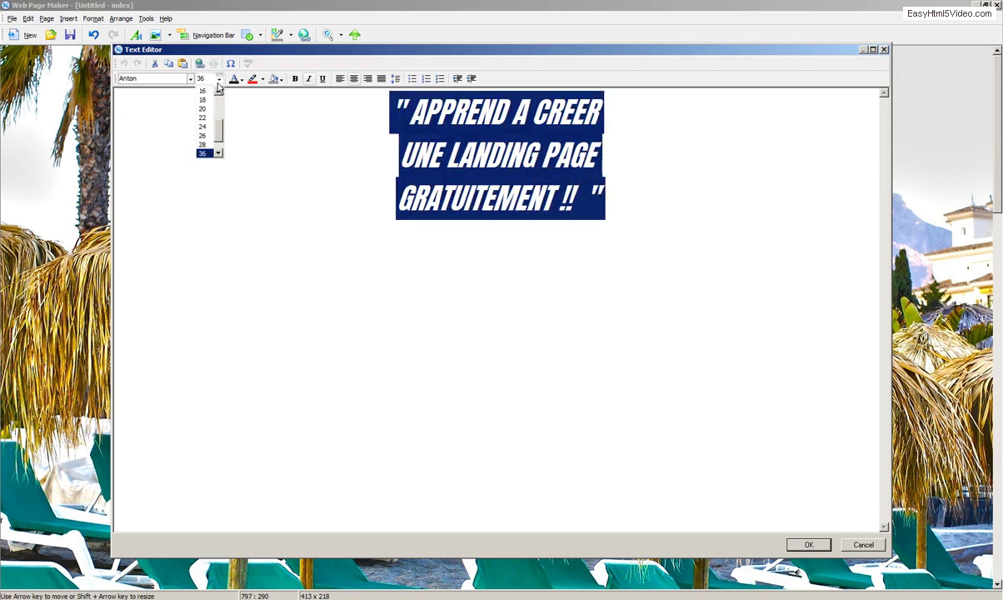
left_click(204, 144)
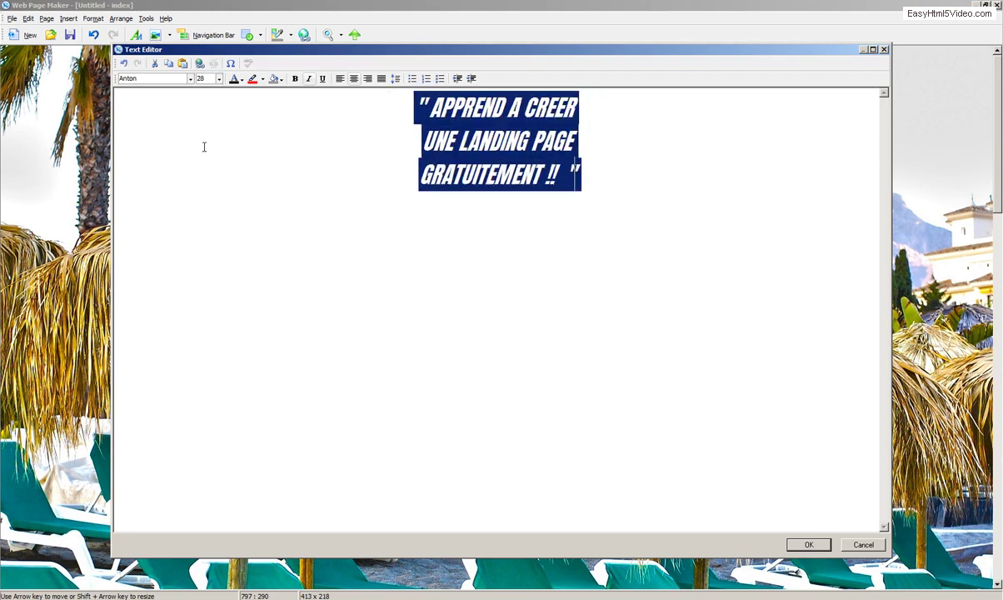
Step: Apply the slogan's text change and shorten its text box to about 413 × 179 pixels
left_click(808, 545)
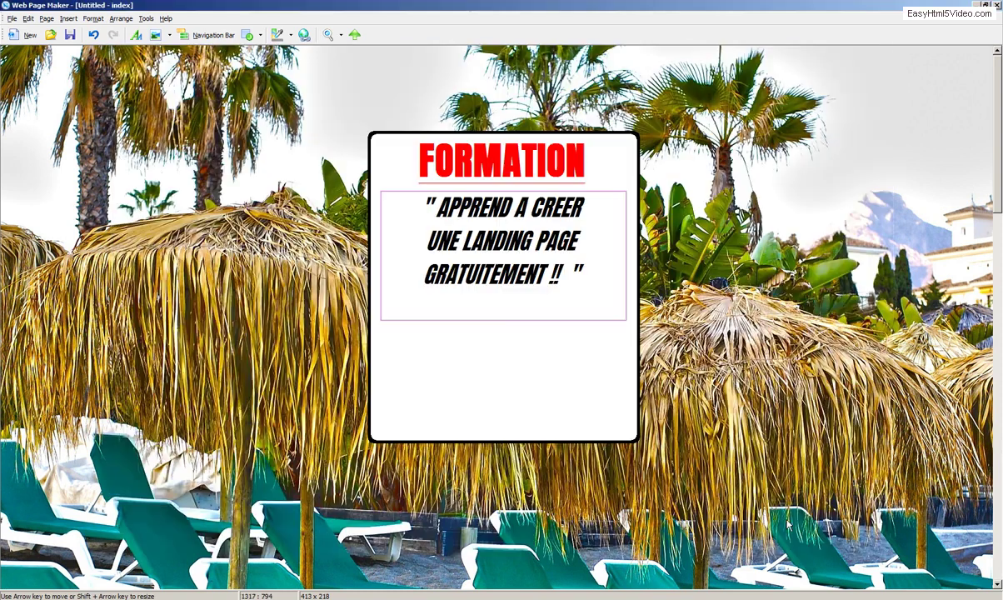
left_click_drag(500, 320, 500, 296)
left_click(510, 338)
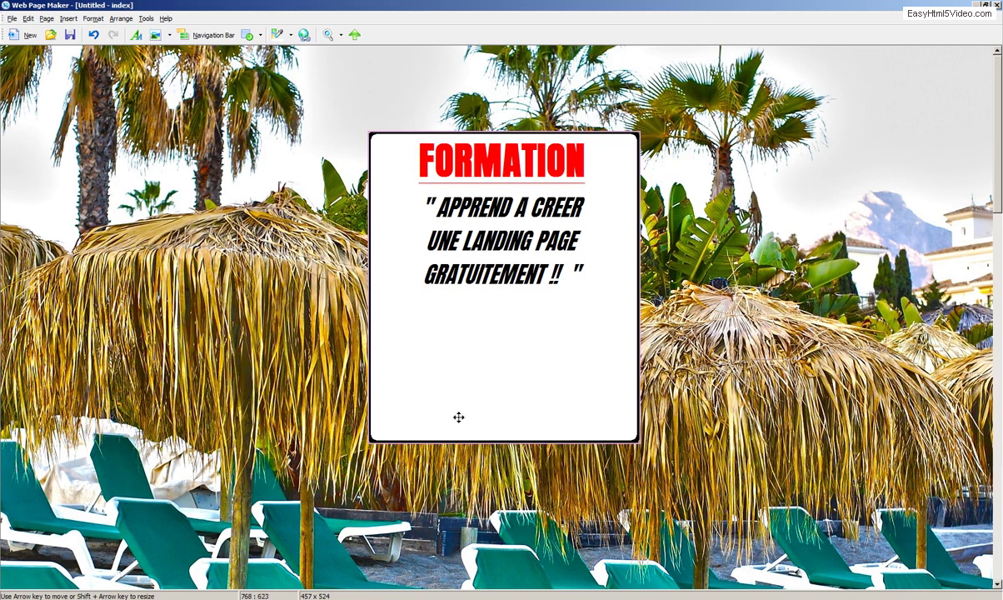
Step: Insert a rounded rectangle about 368 × 90 pixels, centred in the lower part of the white box below the slogan
left_click(260, 35)
left_click(263, 67)
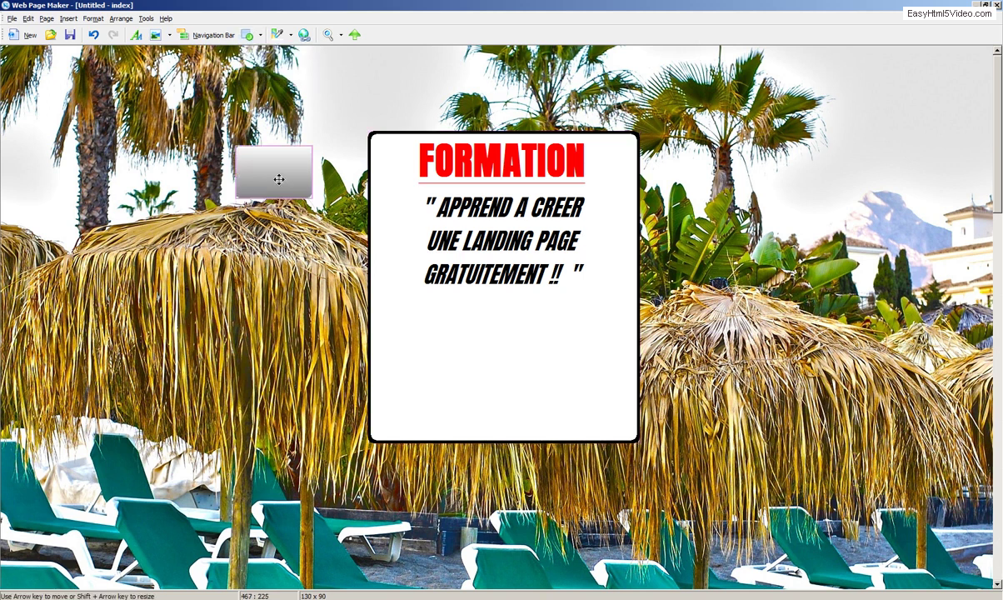
left_click(488, 381)
left_click_drag(526, 385, 618, 385)
left_click(497, 394)
left_click_drag(447, 393, 401, 385)
left_click_drag(533, 384, 510, 382)
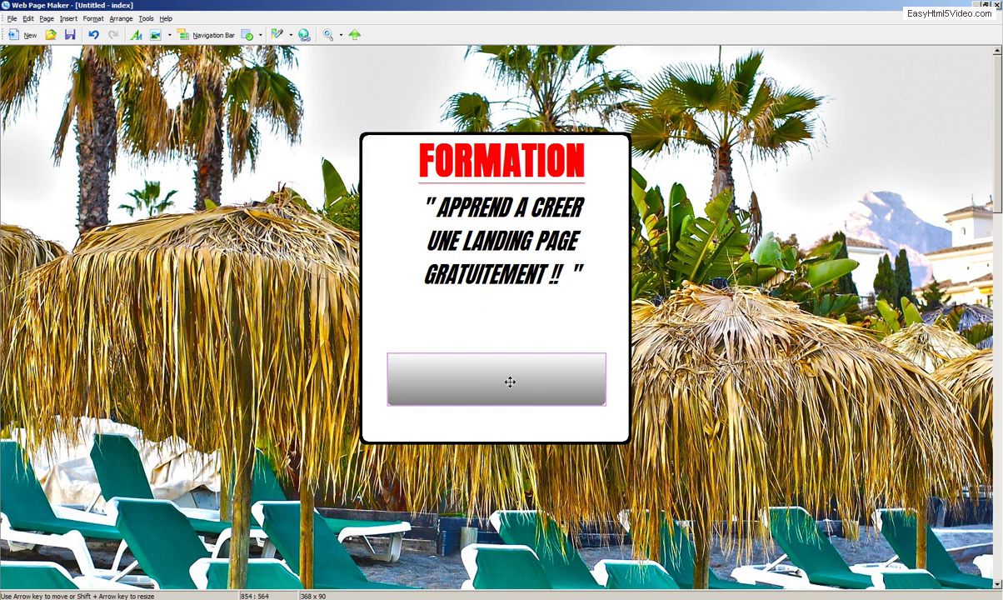
Step: Fill the new rounded rectangle with red and give it a black outline
double_click(510, 382)
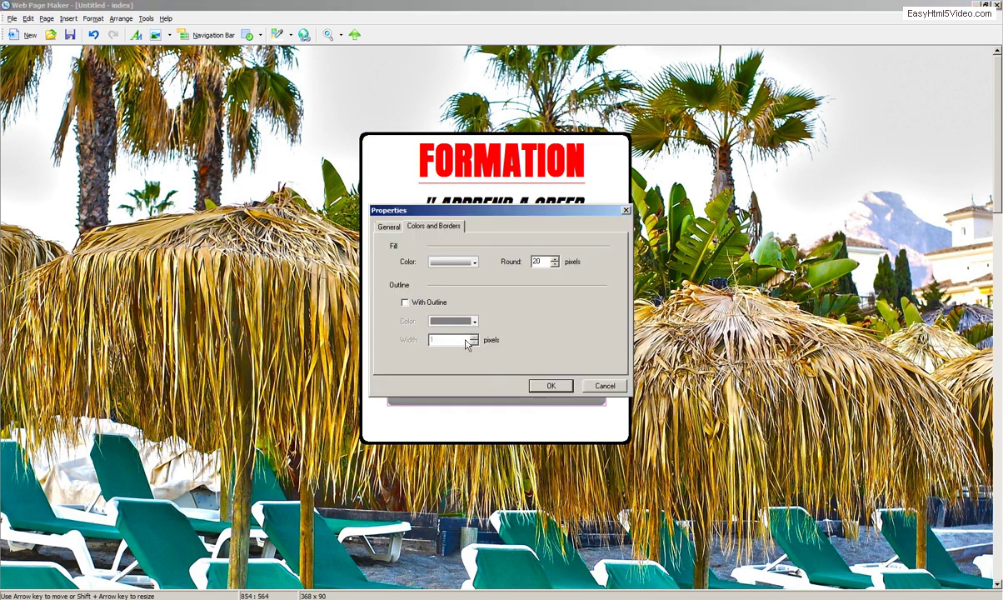
left_click(452, 261)
left_click(435, 310)
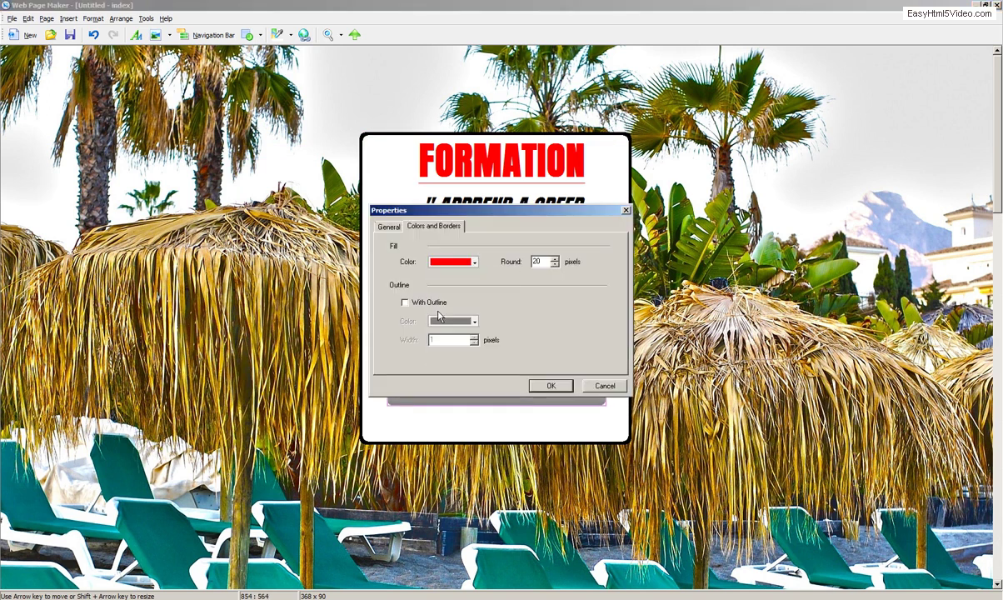
left_click(551, 385)
double_click(477, 357)
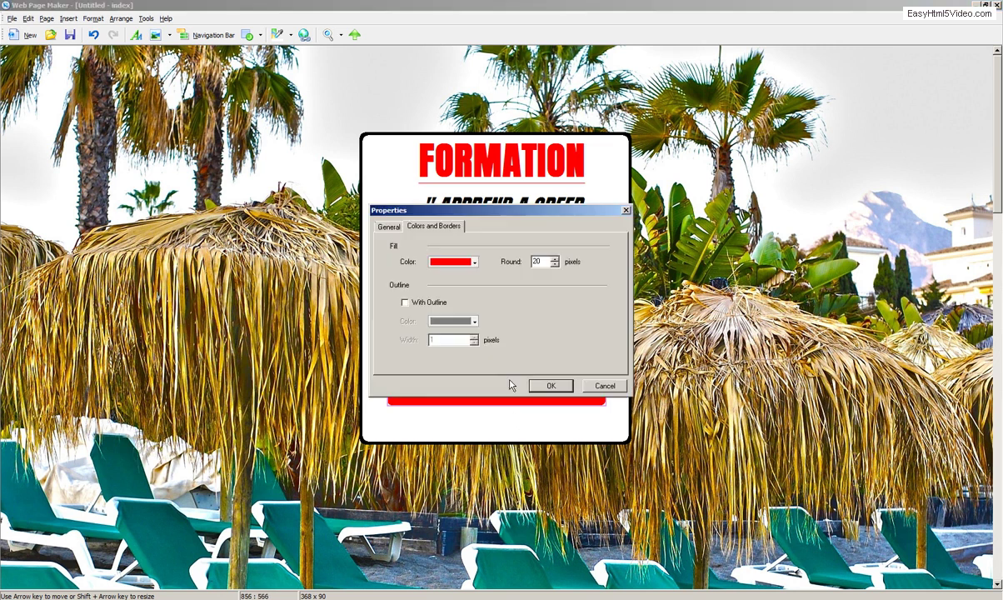
left_click(428, 319)
left_click(408, 307)
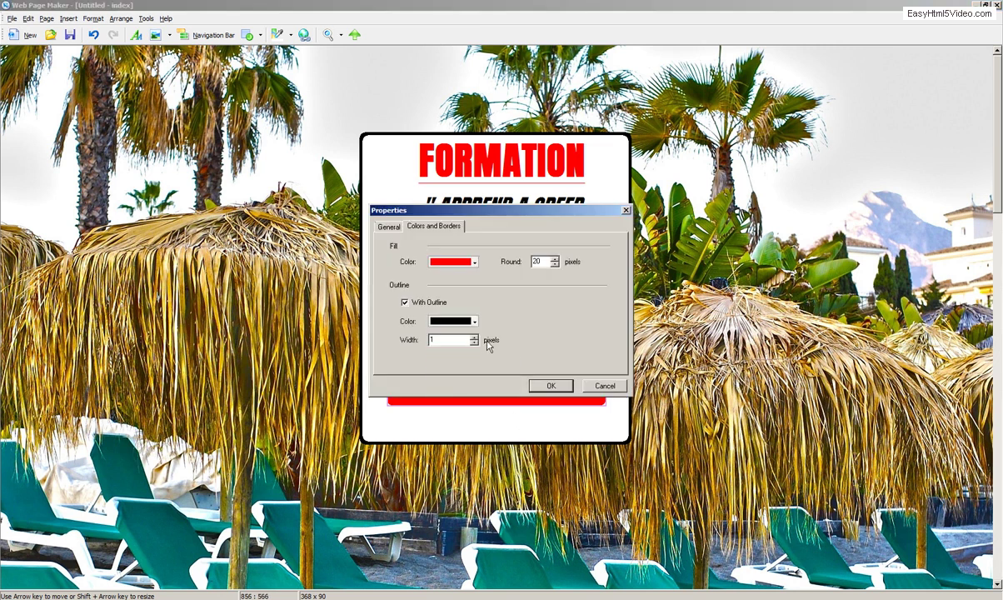
left_click(545, 385)
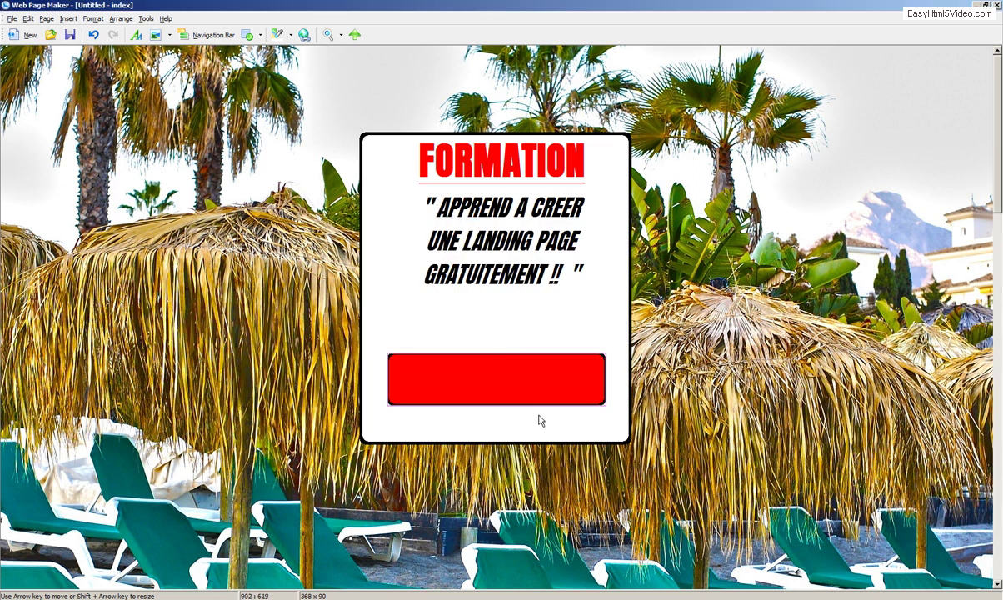
Step: Space out the slogan, FORMATION title and red rectangle evenly and roughly centre them inside the white box
left_click_drag(498, 254, 501, 280)
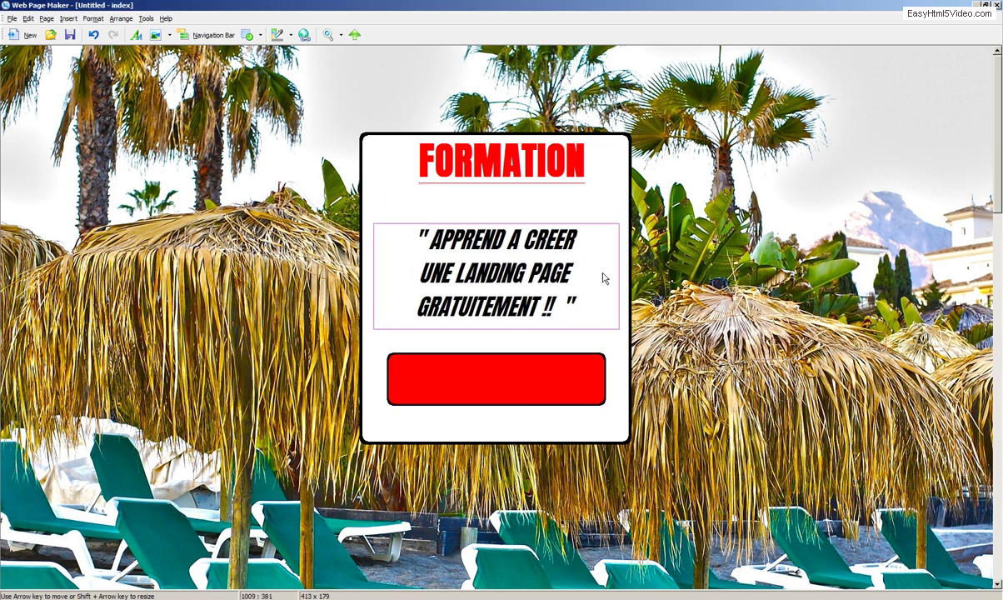
left_click_drag(619, 277, 585, 284)
left_click_drag(505, 273, 509, 269)
left_click(509, 164)
left_click_drag(509, 164, 504, 184)
left_click(506, 376)
left_click_drag(506, 372, 511, 365)
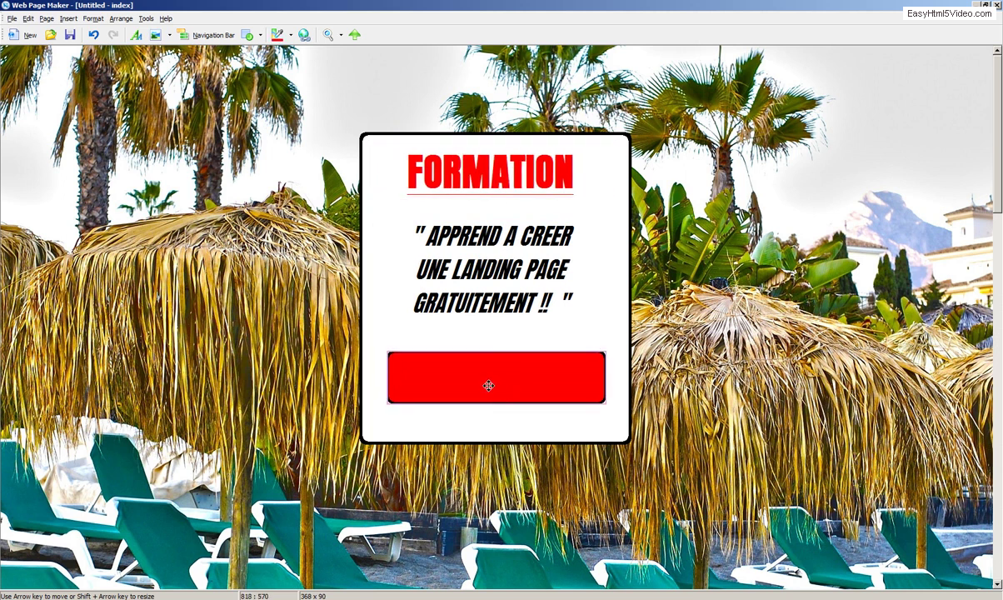
Step: Draw a text box about 287 × 59 pixels inside the red rectangle
double_click(488, 383)
left_click(540, 385)
left_click(136, 35)
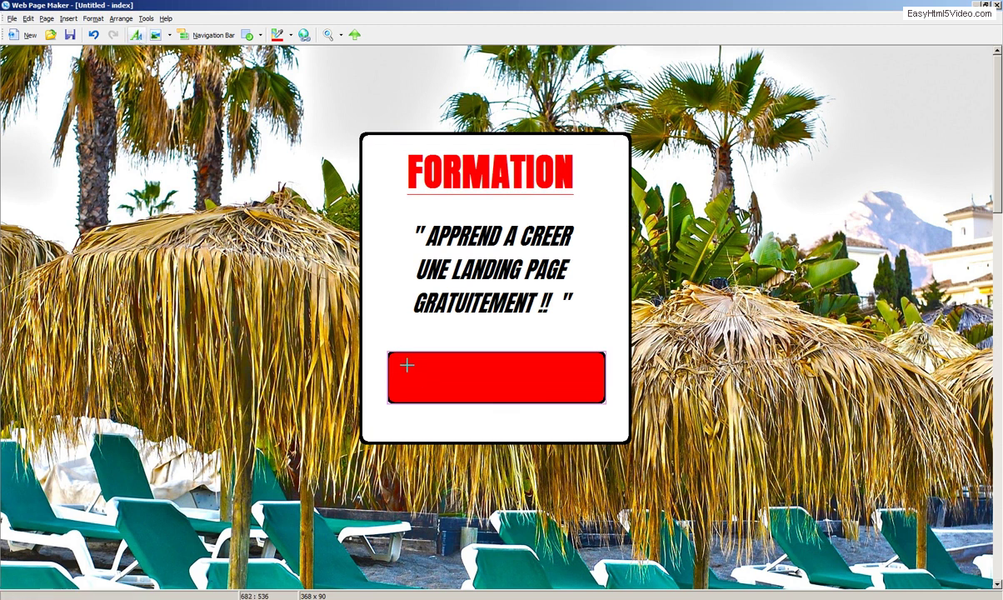
left_click_drag(409, 365, 580, 401)
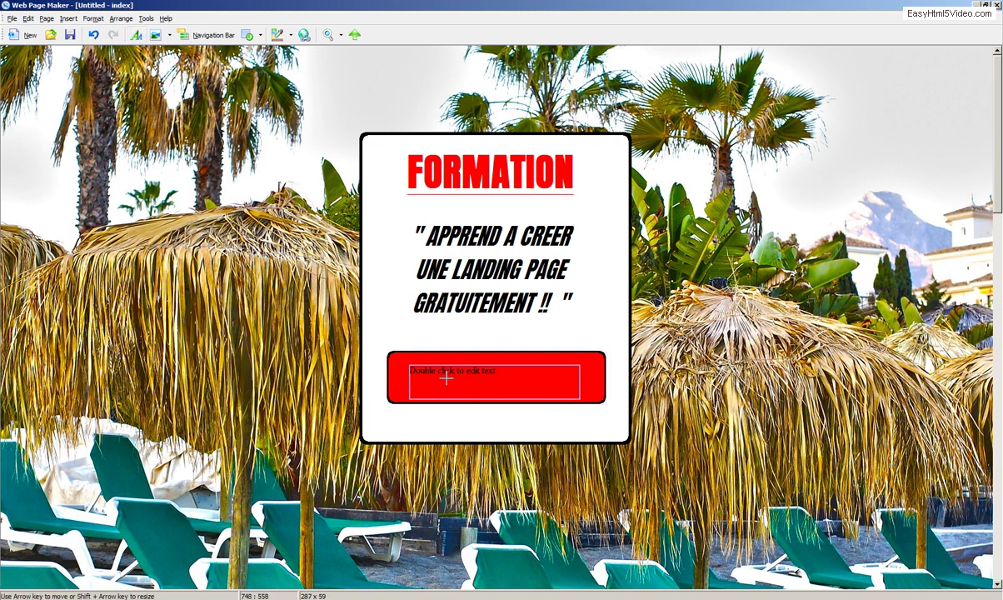
Step: Enter INSCRIPTION as the text of the box on the red rectangle
double_click(448, 373)
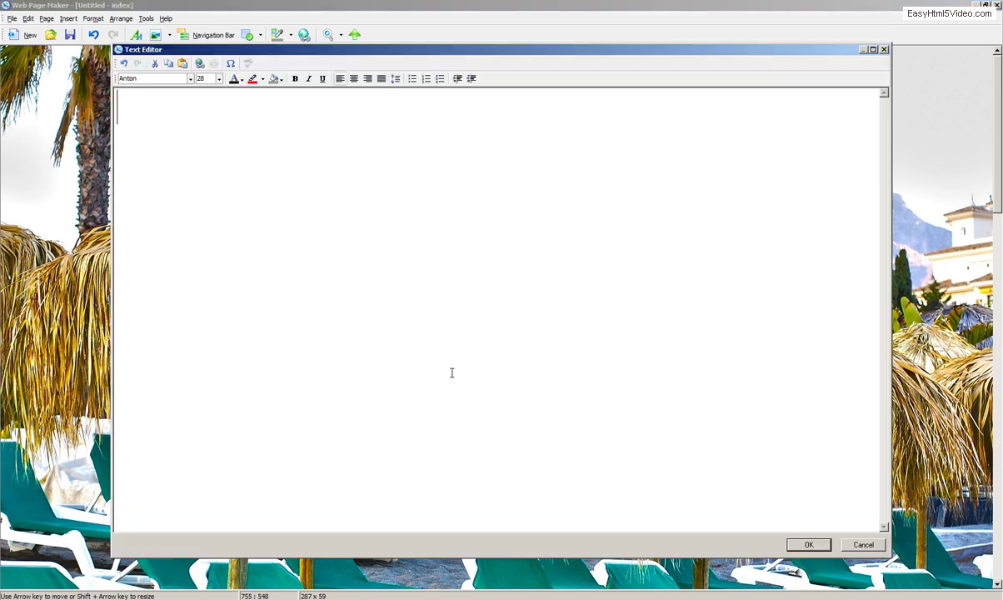
type("CLIQUE")
key("BackSpace")
key("BackSpace")
key("BackSpace")
key("BackSpace")
key("BackSpace")
key("BackSpace")
type("INSC")
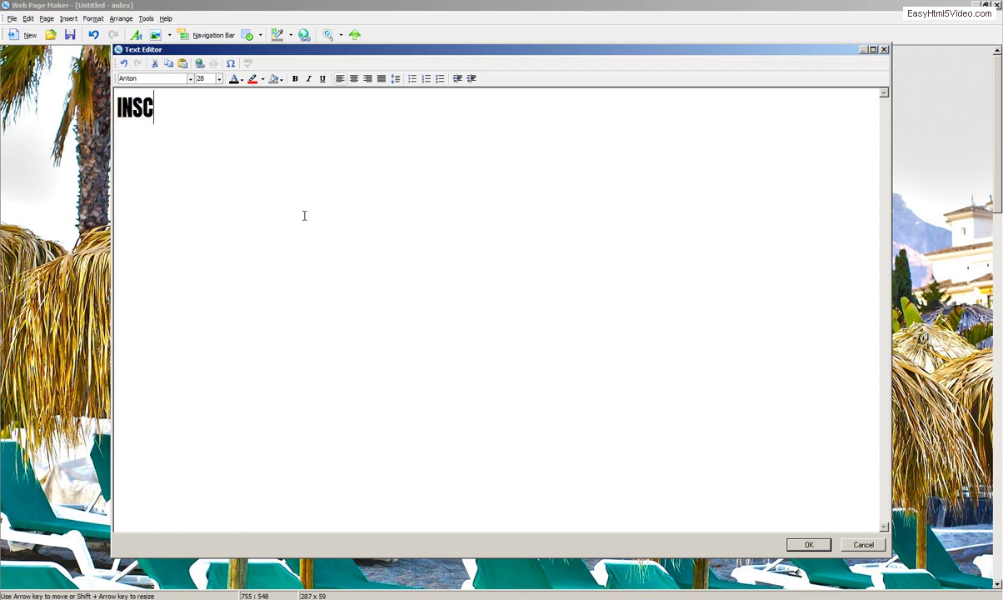
type("RIPTION")
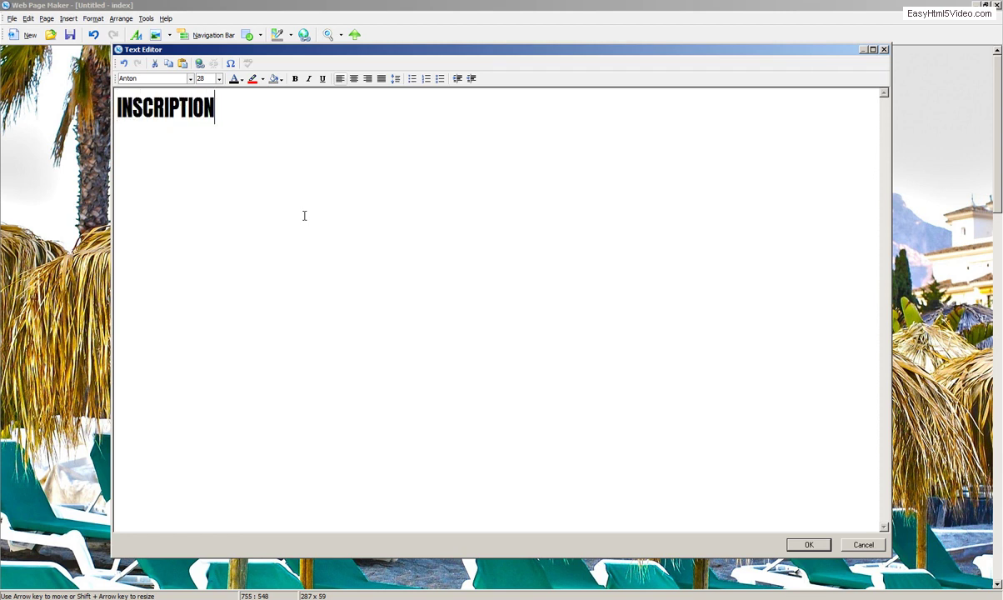
Step: Format the INSCRIPTION text as yellow, centred and bold, and move its box slightly up within the red rectangle
left_click_drag(219, 102, 115, 102)
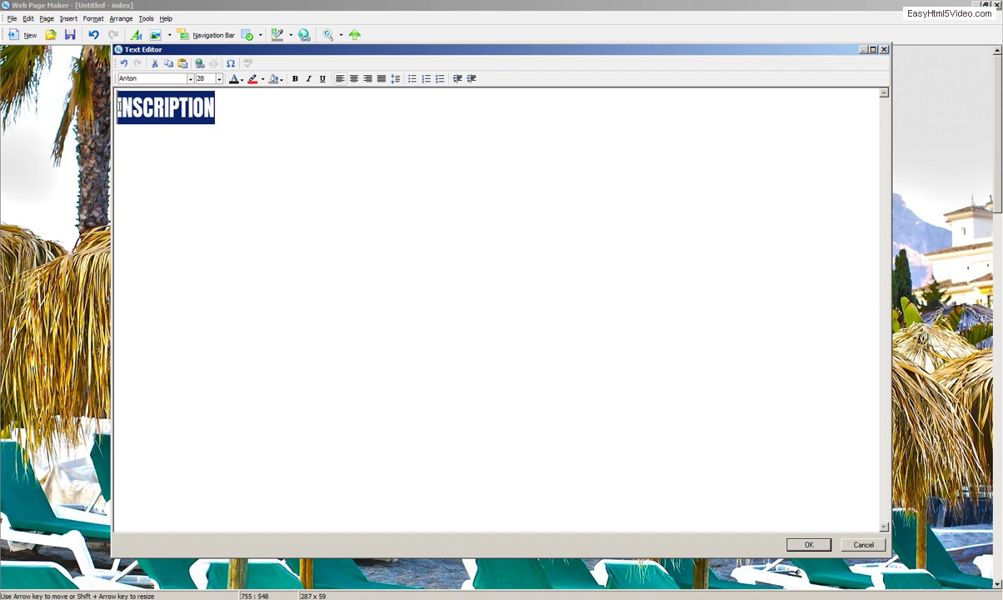
left_click(242, 85)
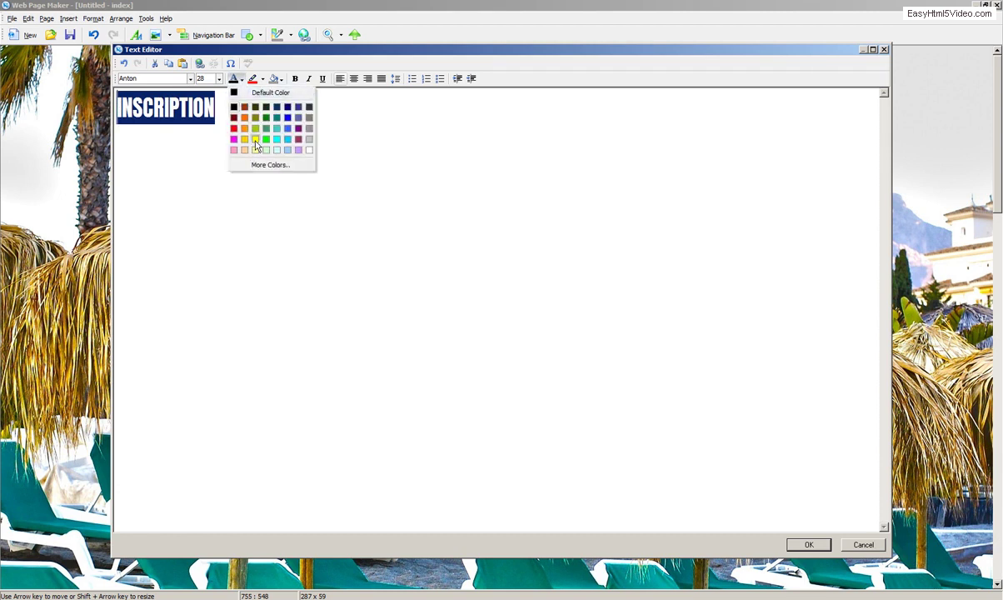
left_click(241, 133)
left_click(353, 80)
left_click(296, 79)
left_click(808, 544)
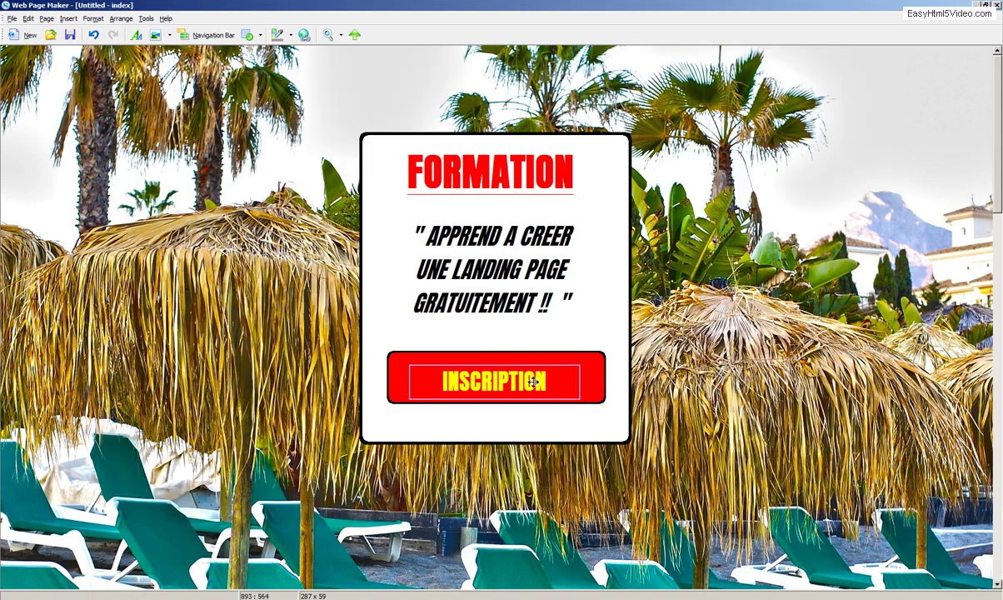
left_click_drag(539, 368, 539, 363)
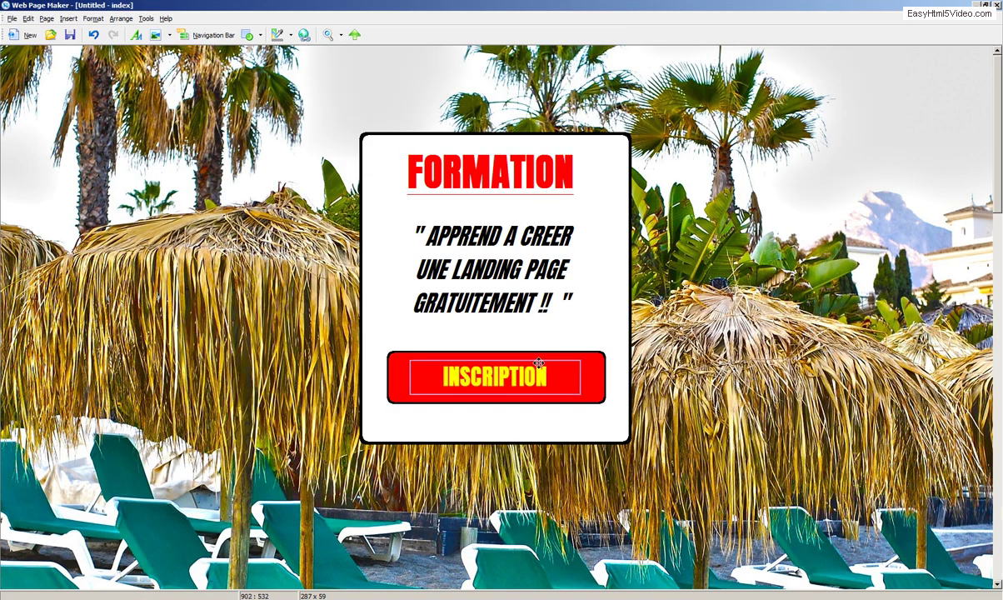
left_click(640, 306)
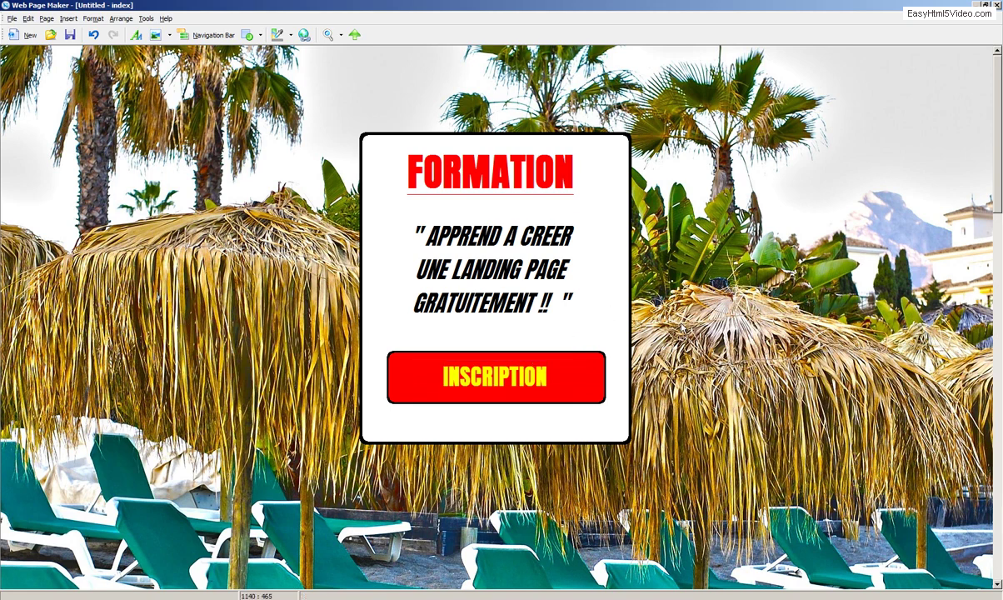
Step: Preview the page with the INSCRIPTION button in the browser, close the old preview tabs and return to the page editor
left_click(305, 34)
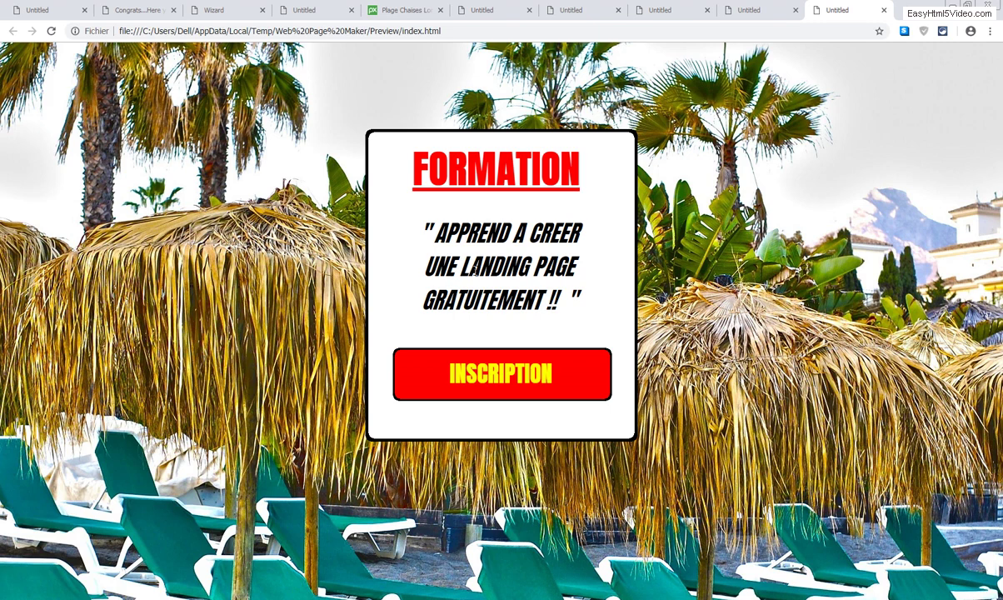
left_click(530, 11)
left_click(530, 11)
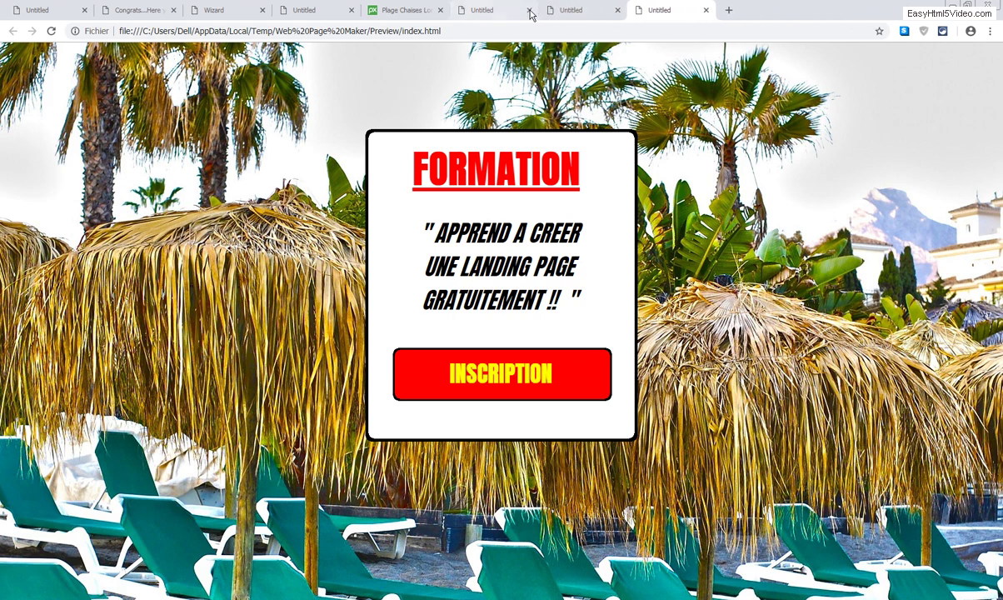
left_click(530, 11)
left_click(531, 11)
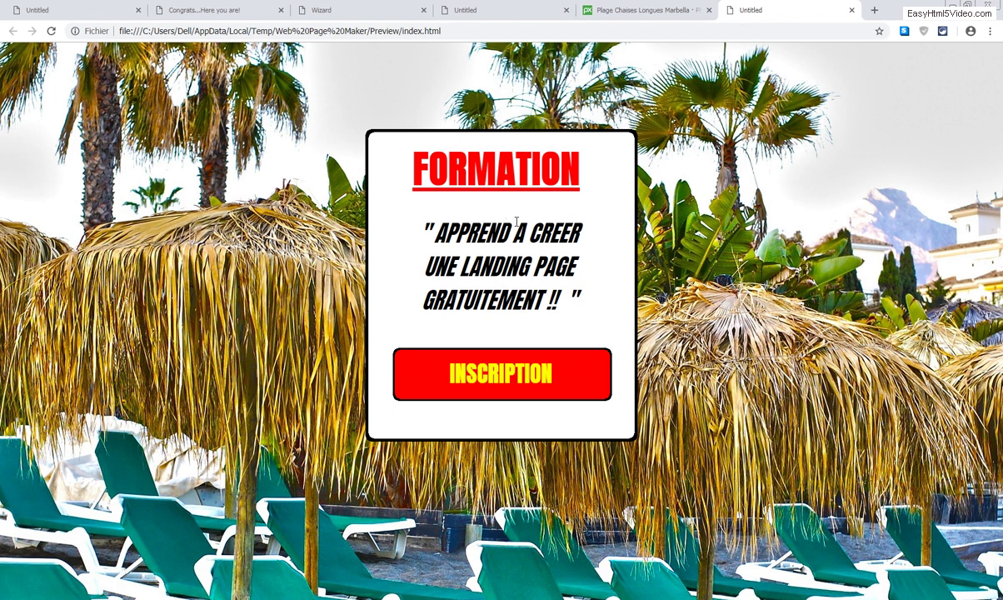
key("alt+Tab")
Step: Set the page's meta title to formation, author to tutogratuit and keywords to "formation, dfdfdsffds", with a description about creating a free landing page
right_click(693, 339)
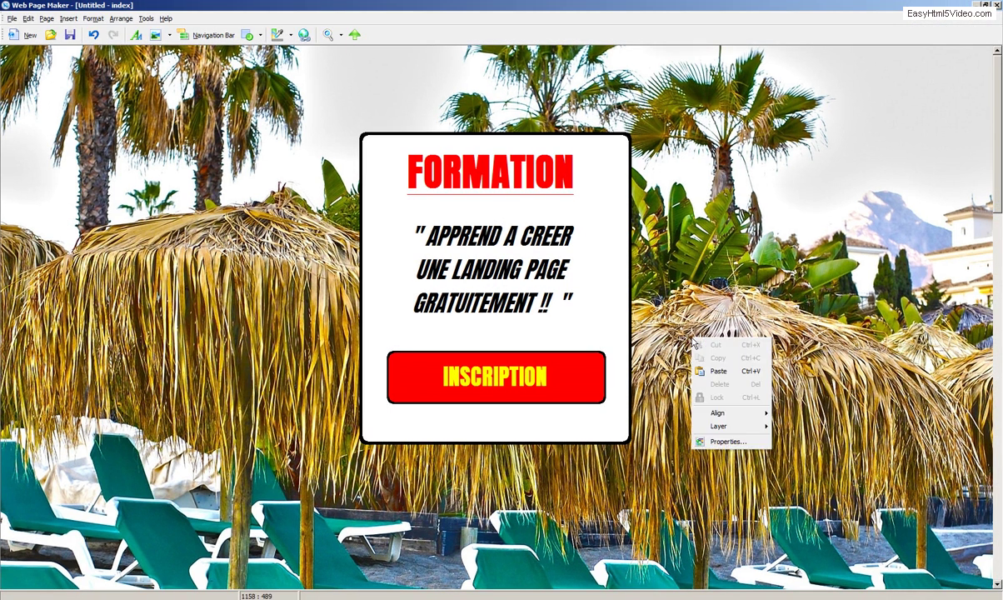
left_click(724, 441)
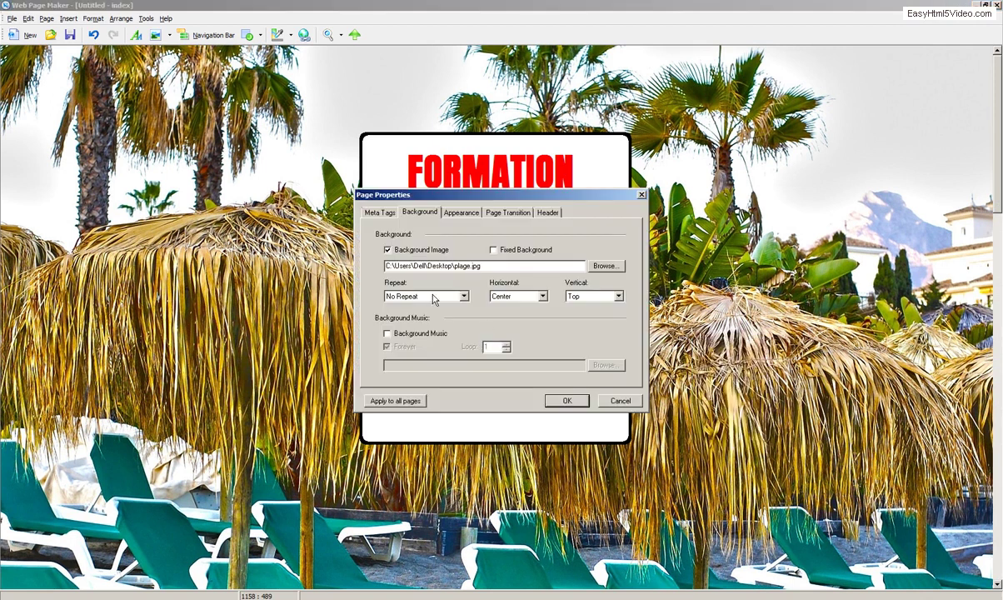
left_click(377, 212)
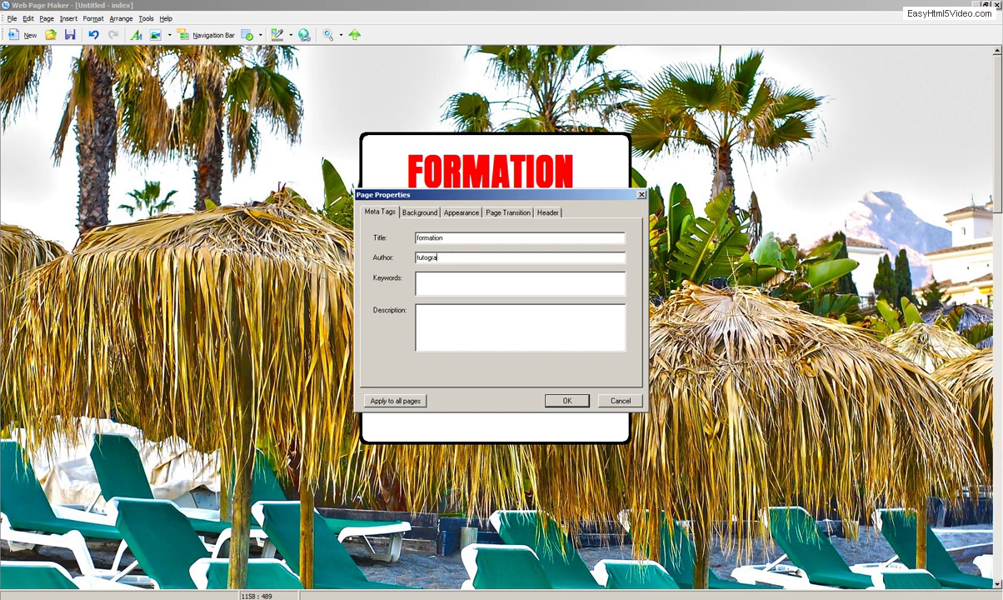
left_click(458, 284)
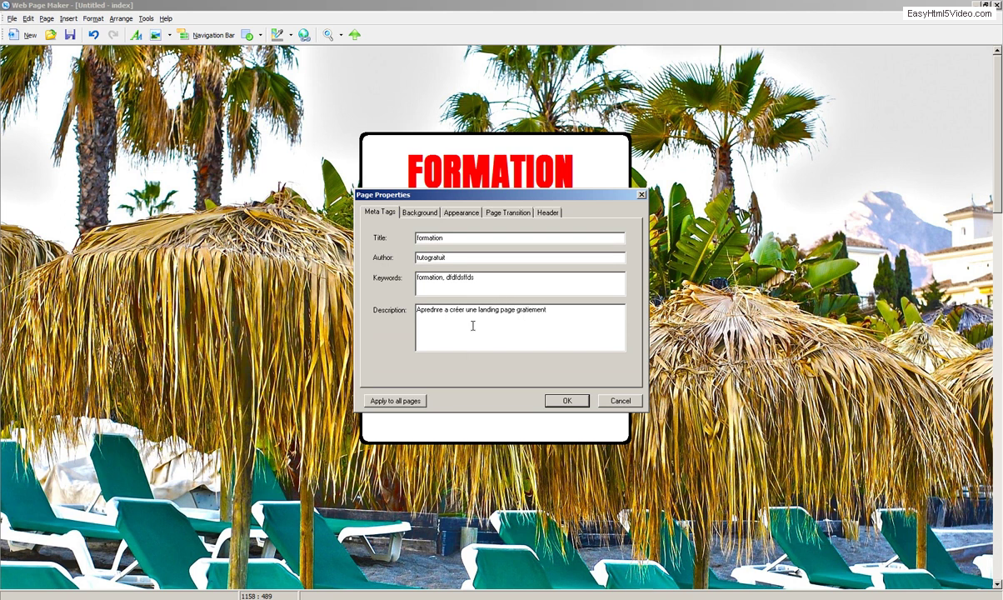
left_click_drag(529, 309, 588, 310)
type("tuit")
left_click(563, 401)
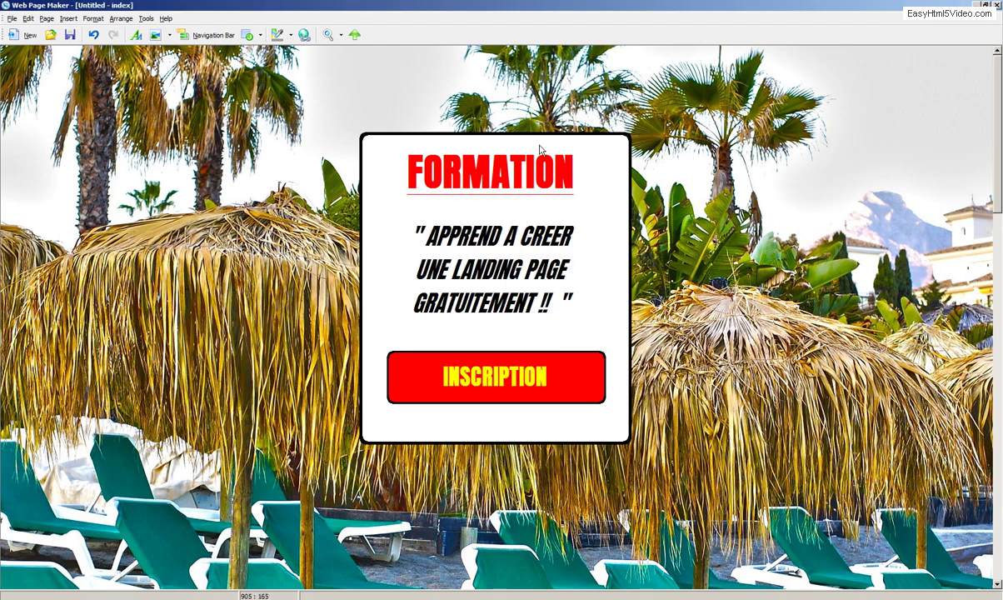
Step: Preview the page with its new title in the browser, close the outdated preview tab and return to the page editor
left_click(305, 35)
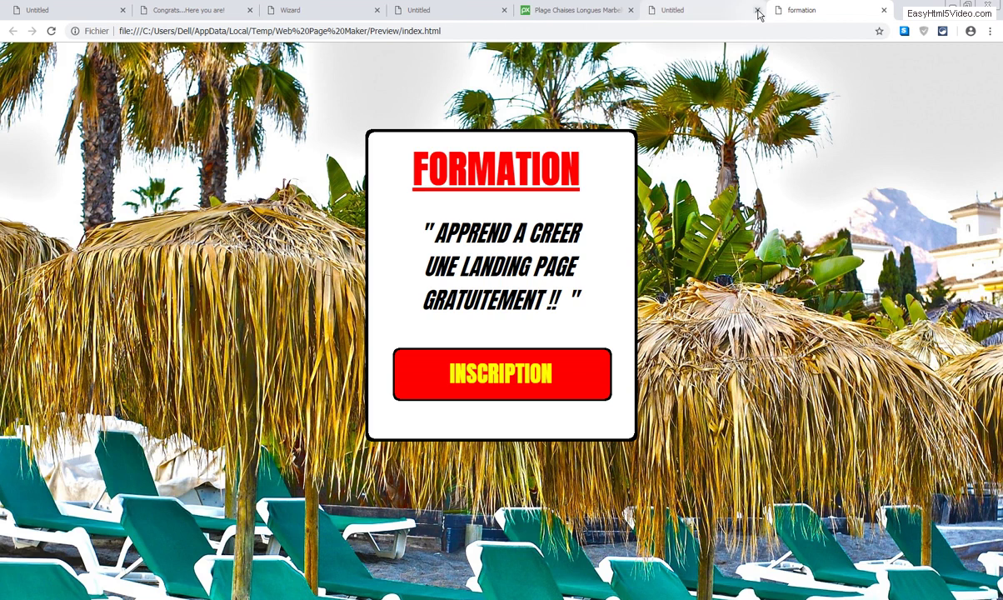
left_click(757, 11)
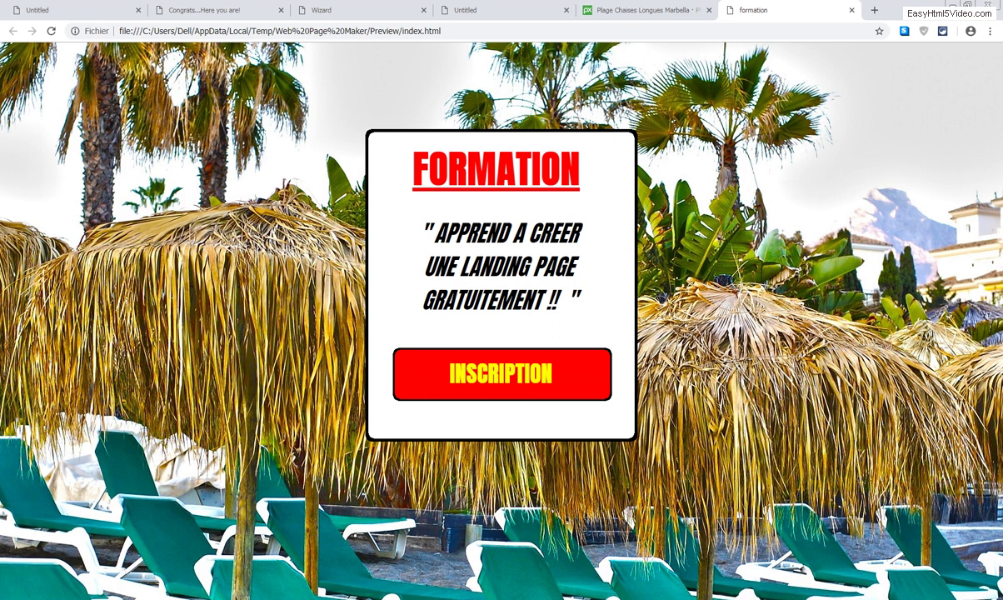
key("alt+Tab")
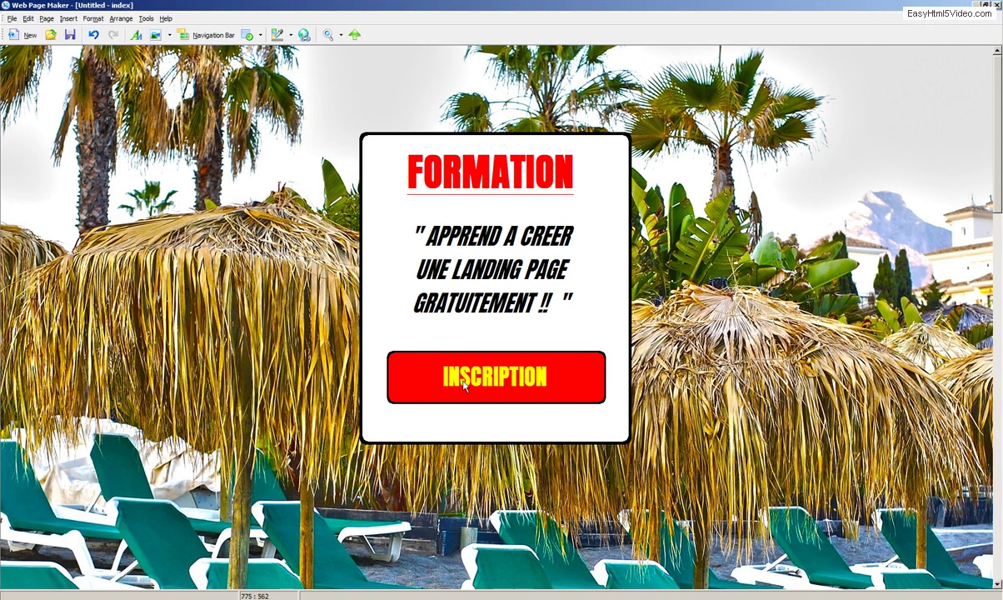
left_click(487, 380)
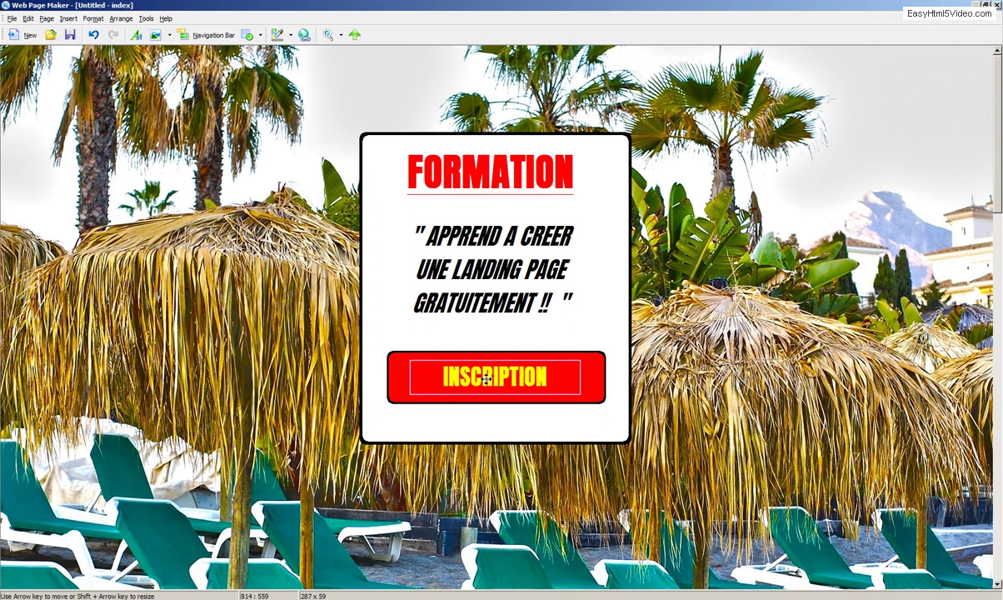
left_click(304, 35)
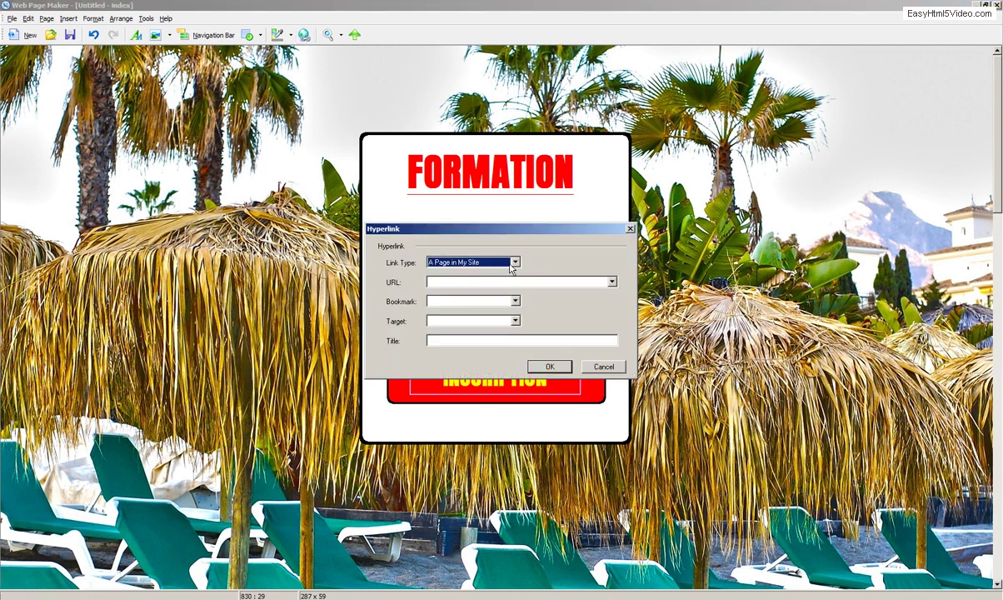
left_click(441, 283)
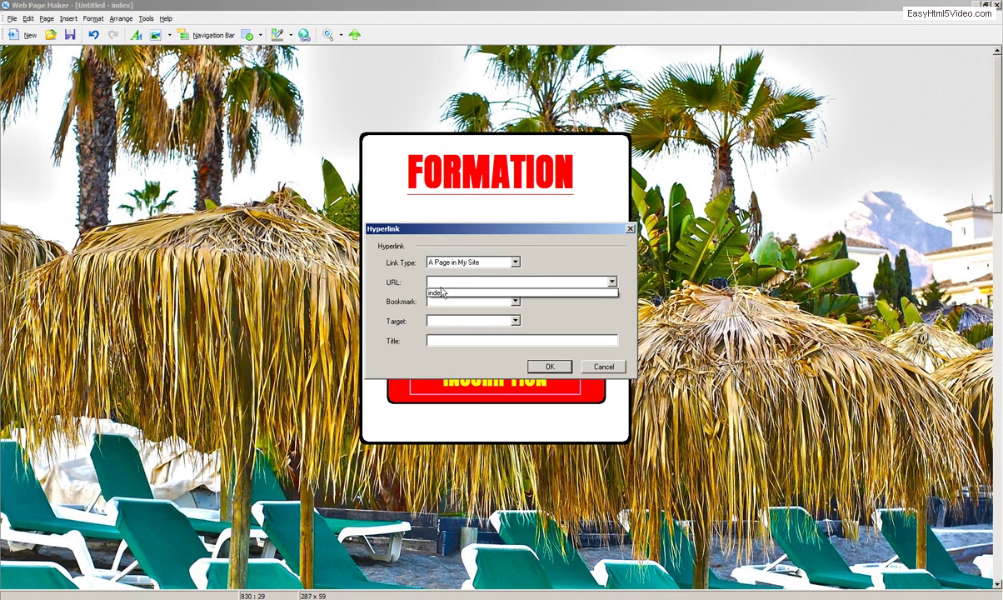
left_click(439, 292)
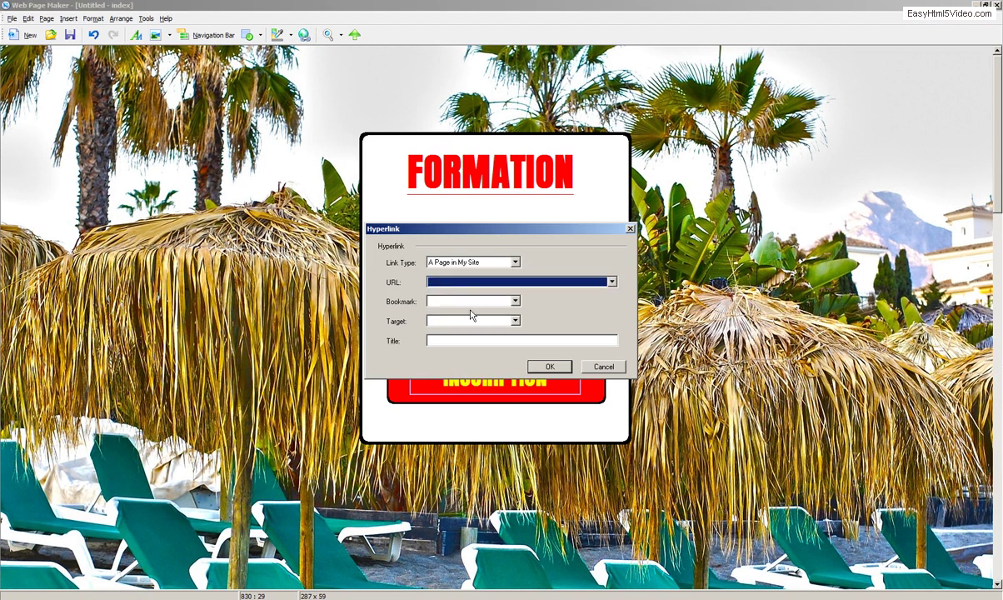
left_click(484, 260)
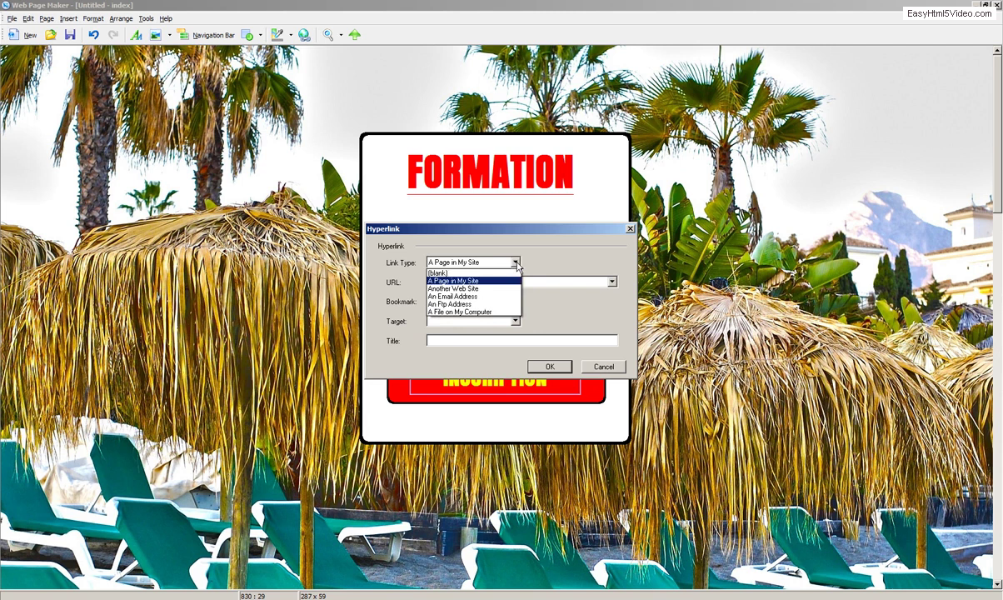
left_click(438, 289)
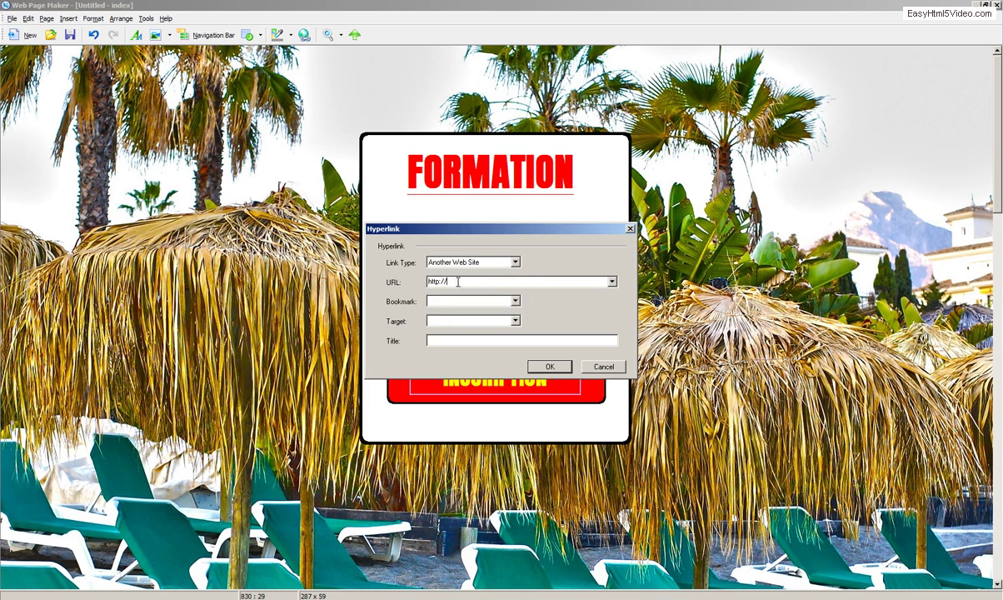
type("w")
left_click(496, 320)
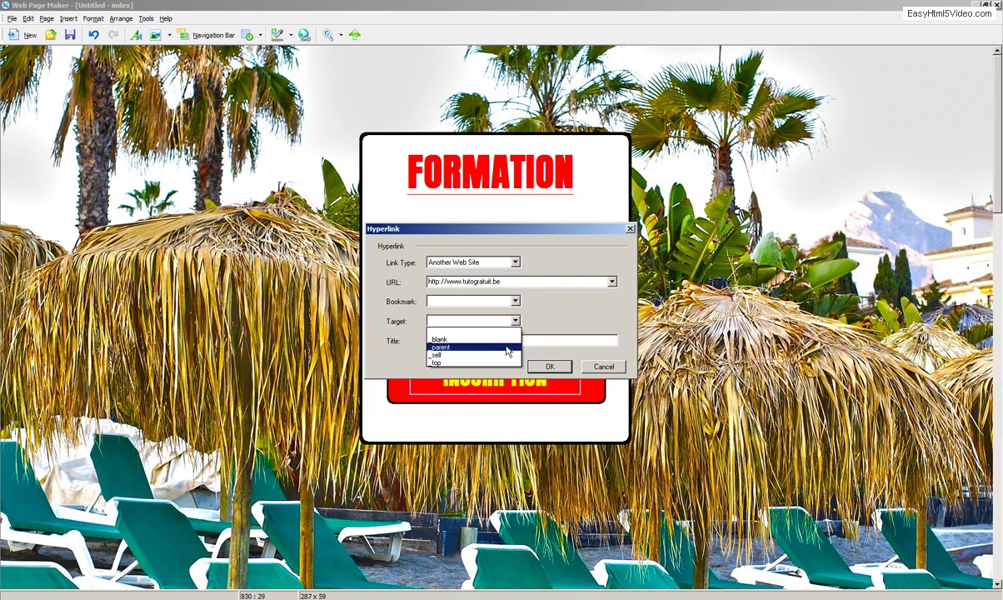
left_click(456, 352)
left_click(550, 371)
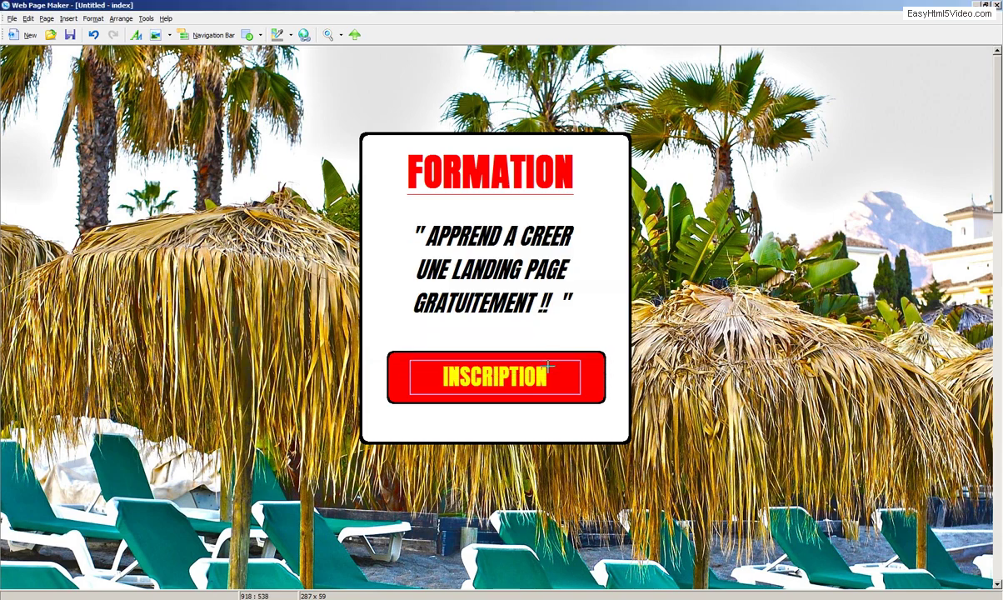
Step: Preview the page in the browser, test the INSCRIPTION link, and return to the page editor
left_click(303, 35)
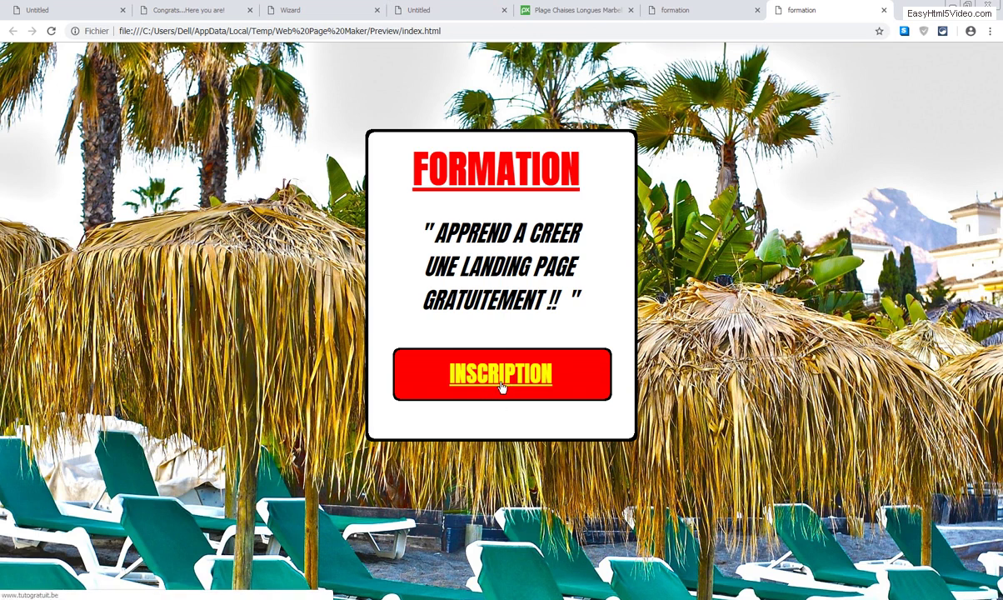
left_click(504, 388)
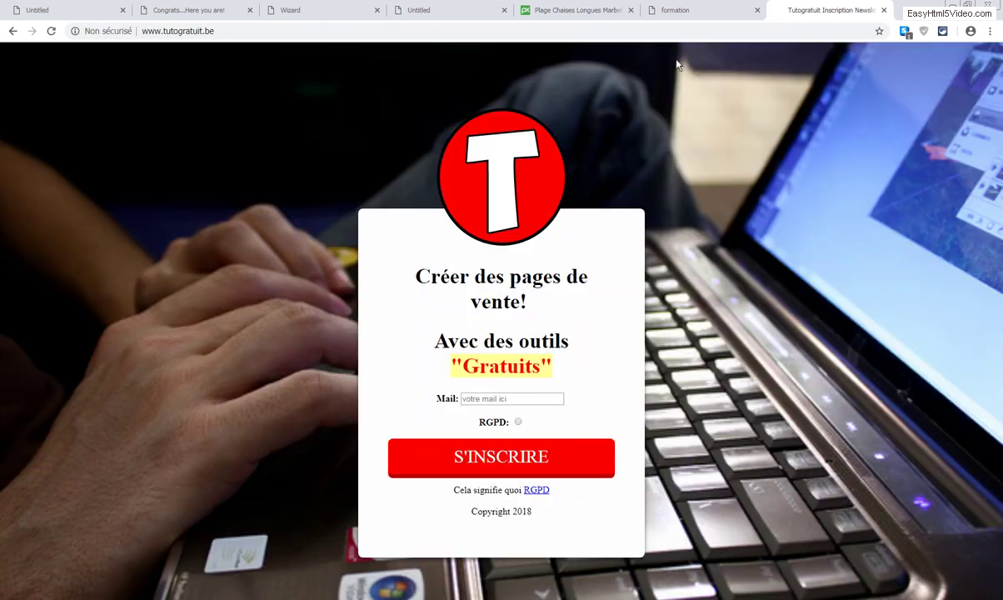
left_click(677, 11)
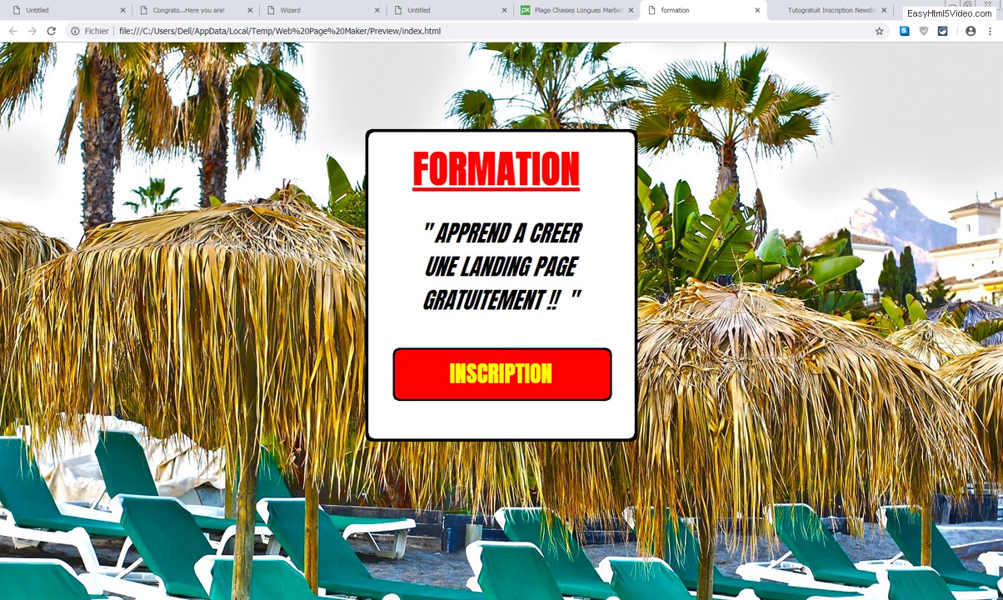
left_click(755, 587)
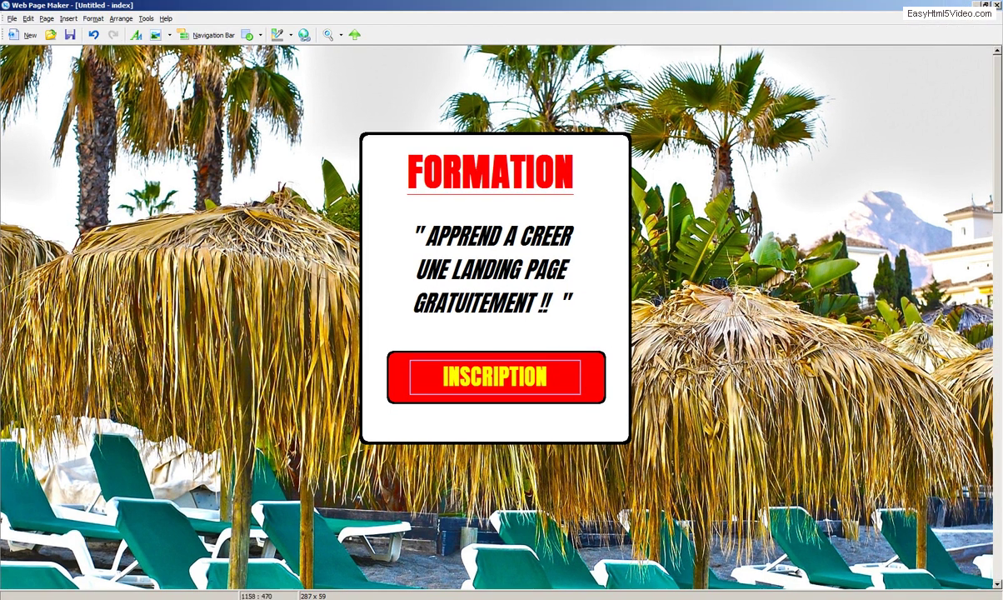
Step: Add a text box about 204 × 33 pixels below the INSCRIPTION button containing the centred text "Copyright 2018"
left_click(136, 35)
left_click_drag(437, 421, 558, 440)
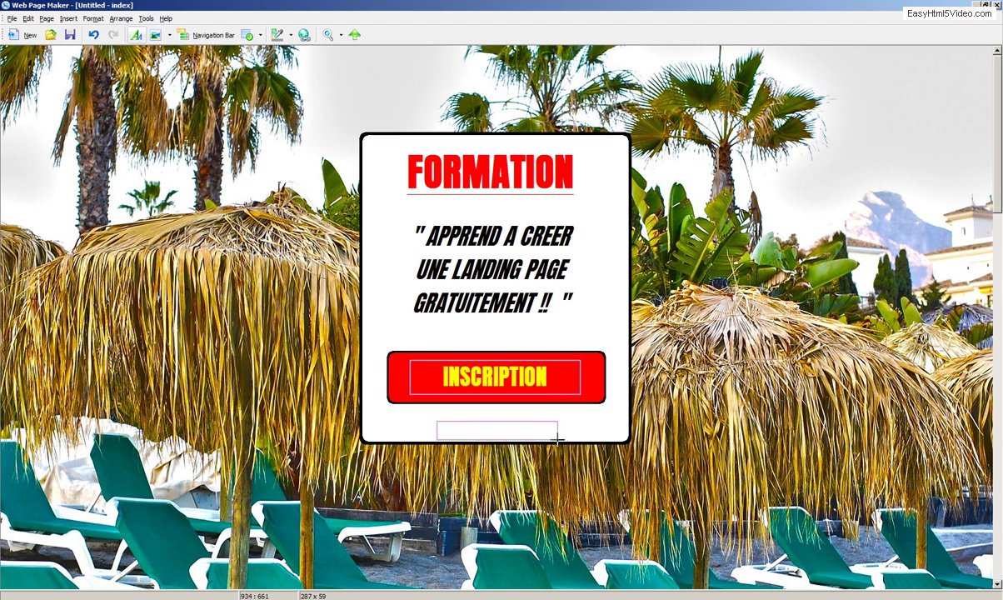
double_click(485, 429)
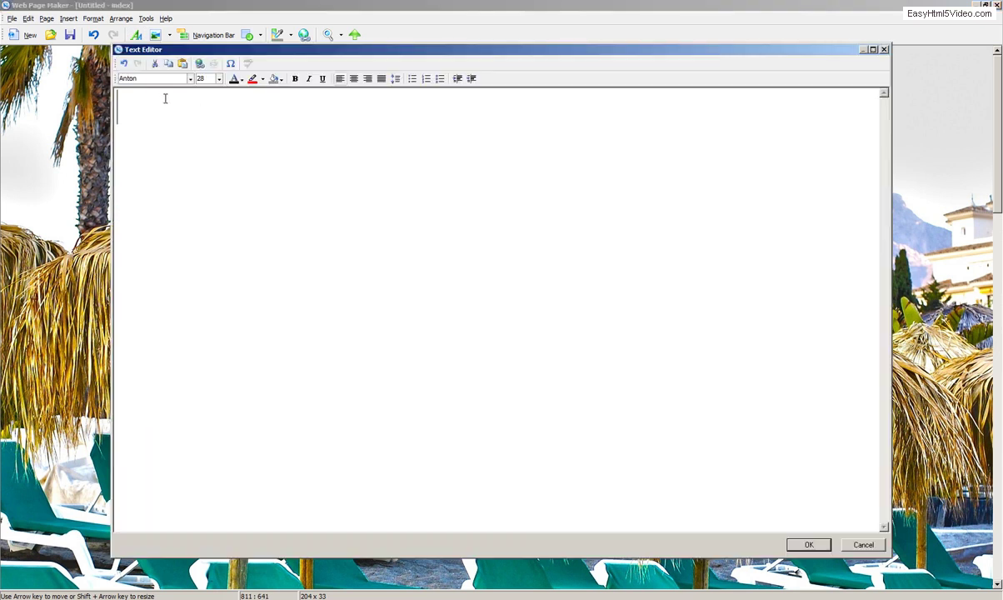
type("Copyr")
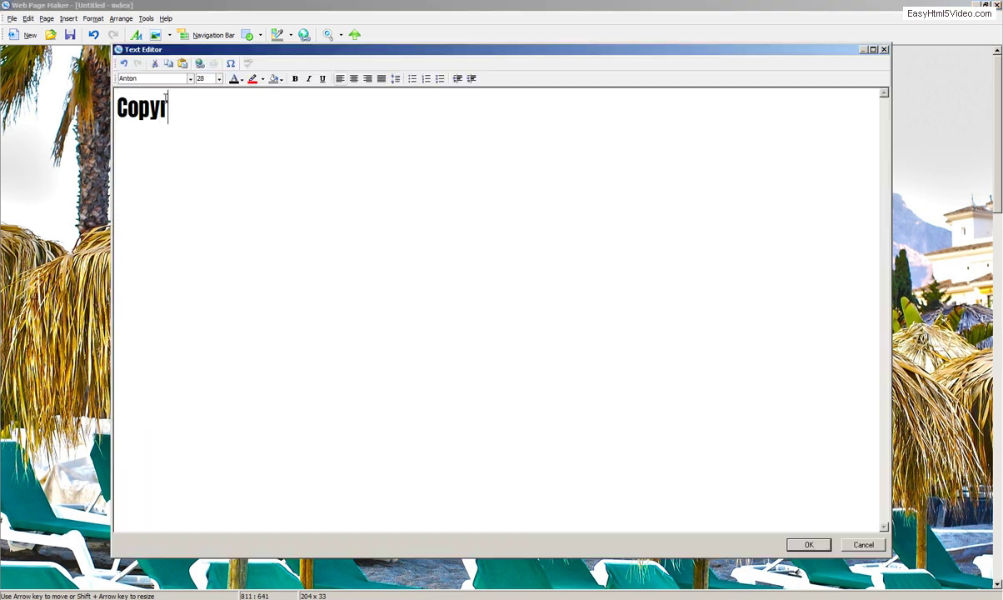
type("ight 2018")
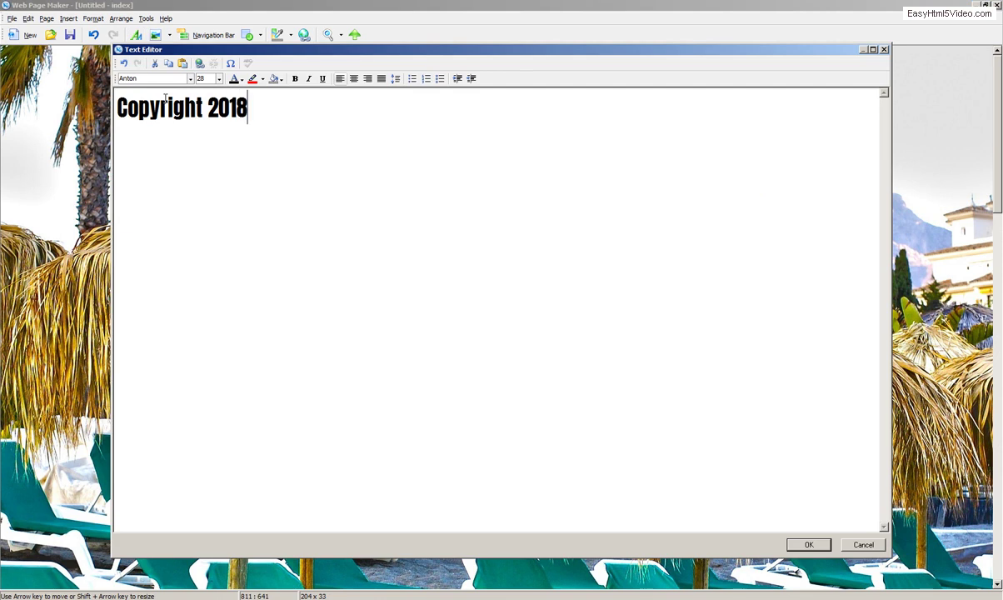
left_click_drag(267, 109, 110, 107)
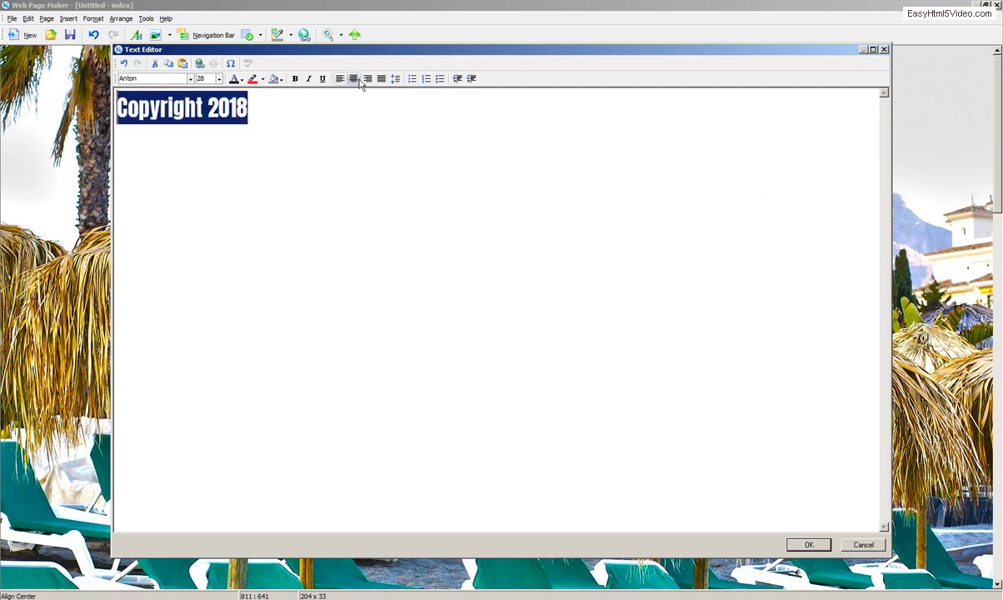
left_click(354, 78)
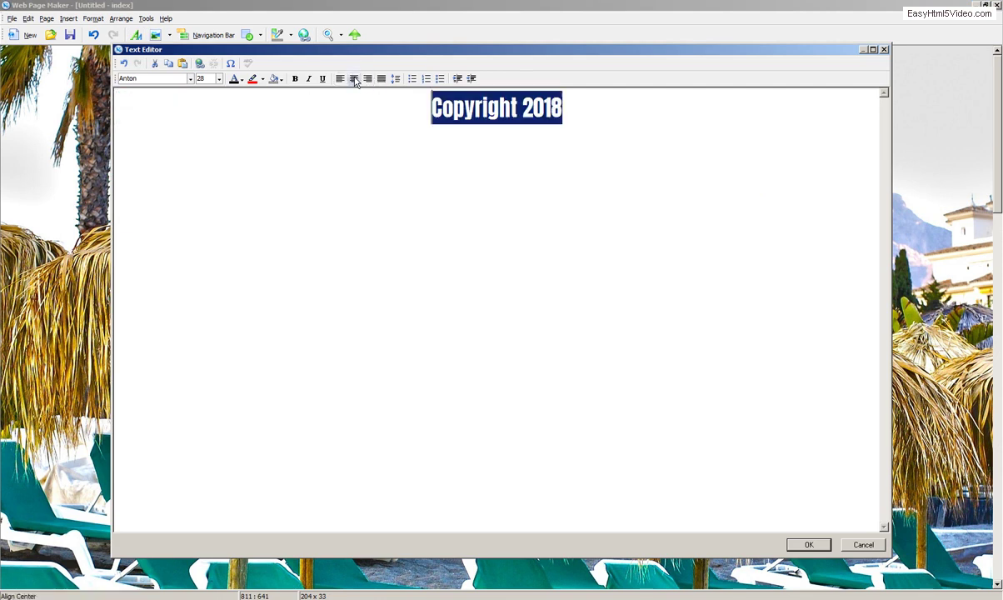
Step: Try the Ancient Geek and Algerian fonts on the Copyright 2018 text
left_click(190, 78)
left_click(172, 118)
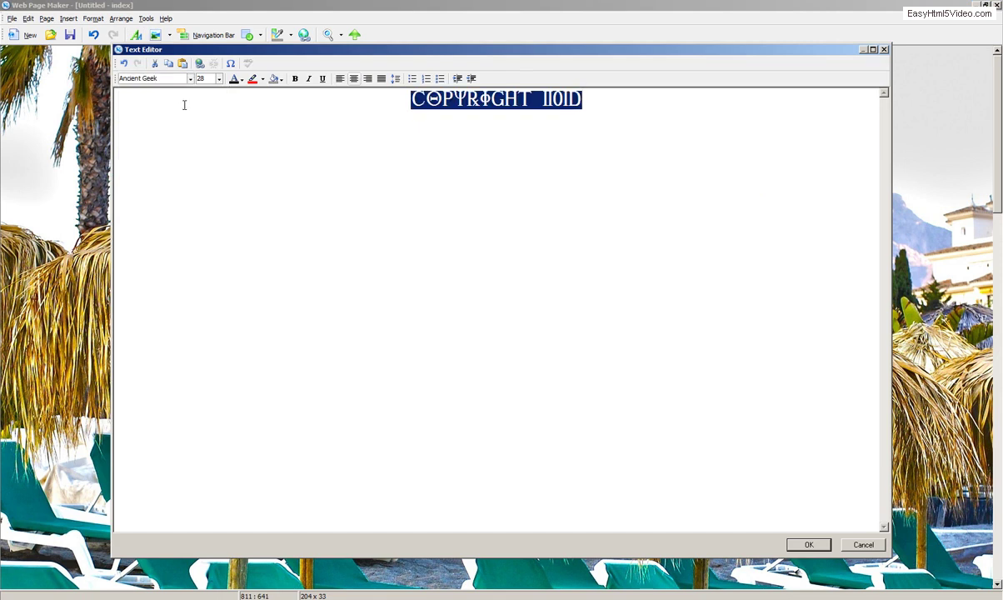
left_click(190, 78)
left_click(154, 142)
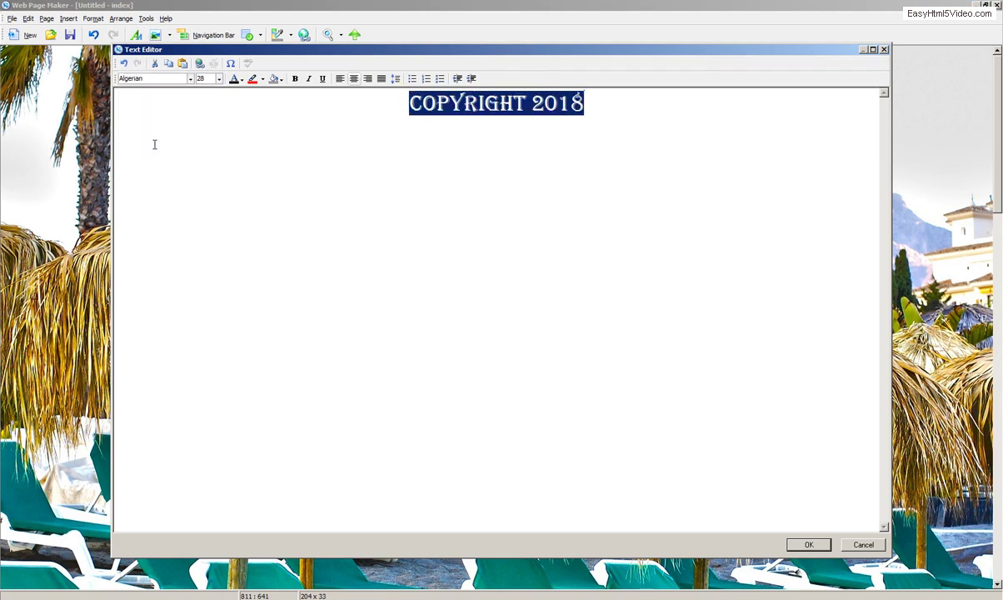
left_click(190, 78)
left_click_drag(224, 109, 224, 100)
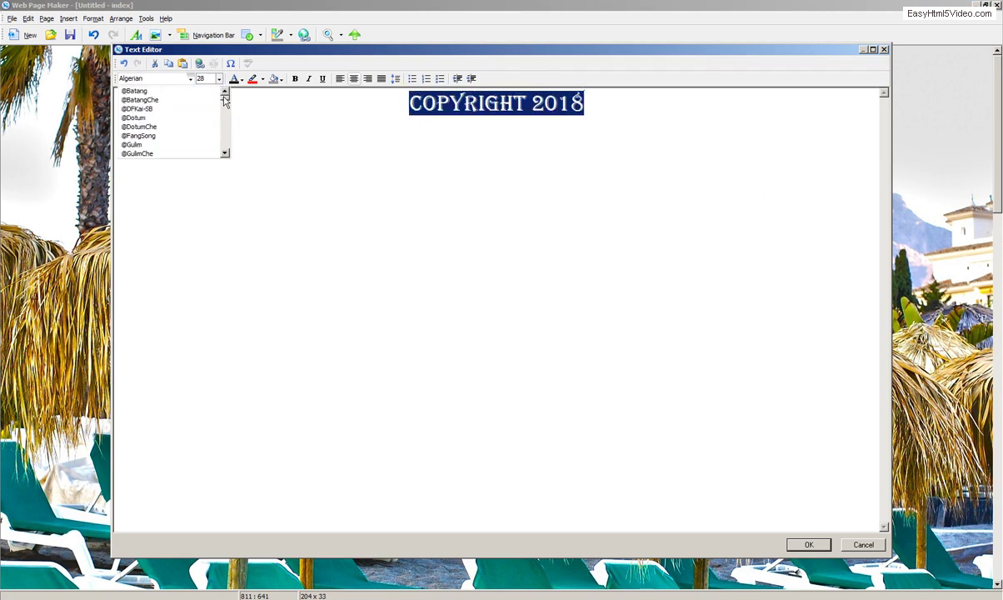
left_click(145, 108)
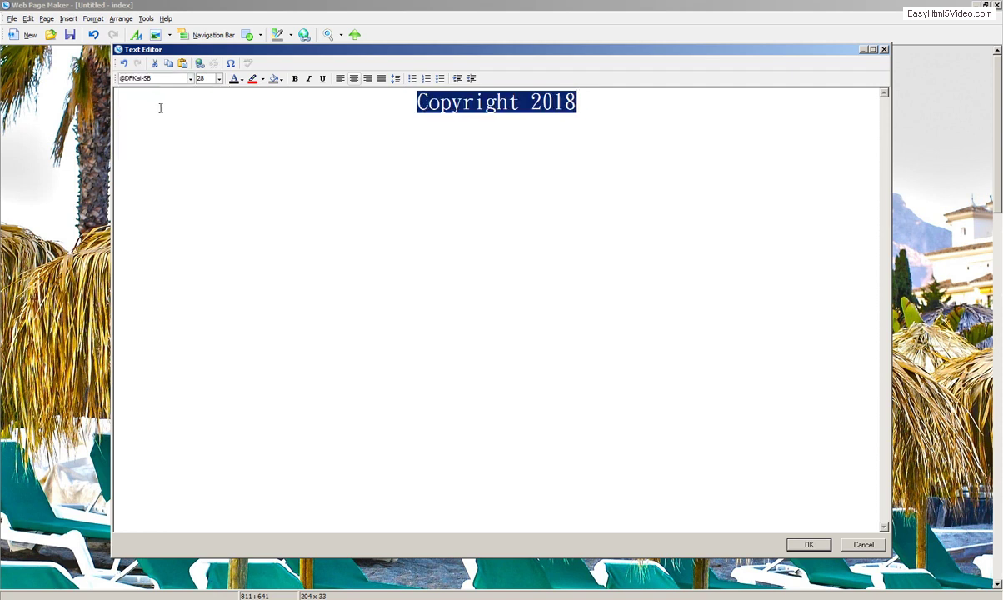
left_click(219, 78)
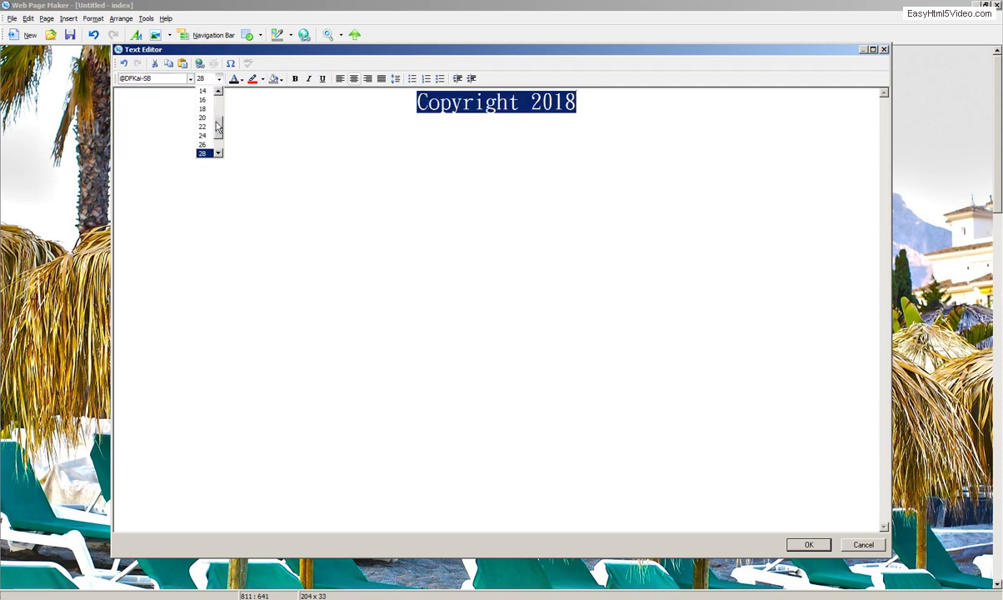
left_click(202, 135)
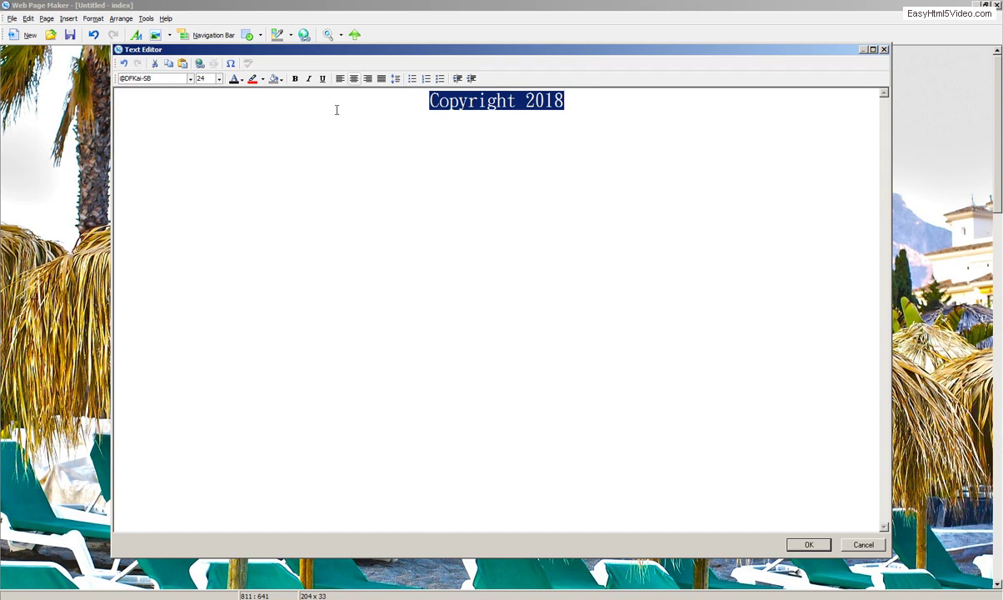
left_click(818, 549)
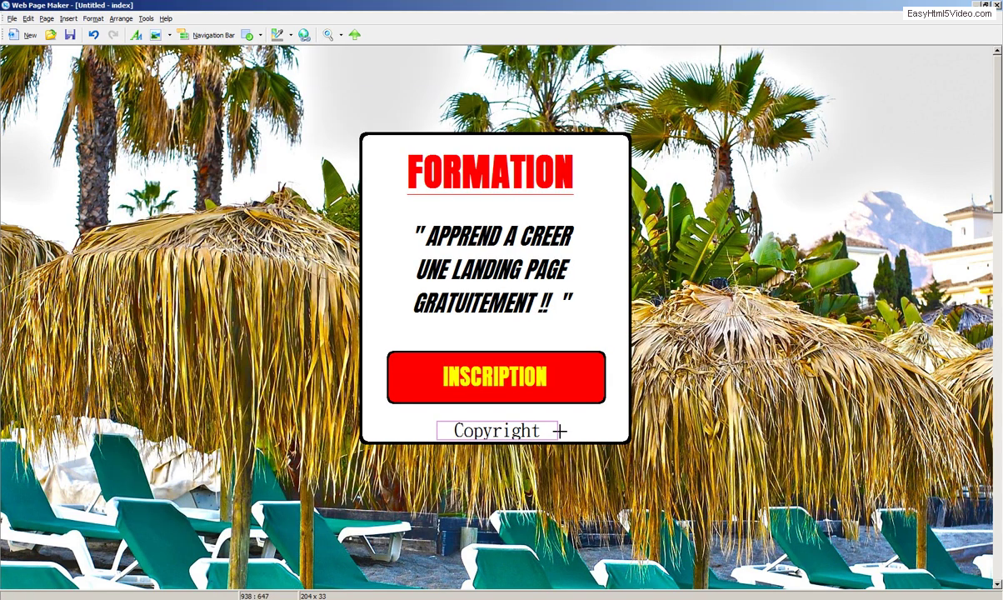
Step: Widen the copyright text box to about 285 pixels and centre it beneath the INSCRIPTION button
left_click_drag(558, 431, 606, 431)
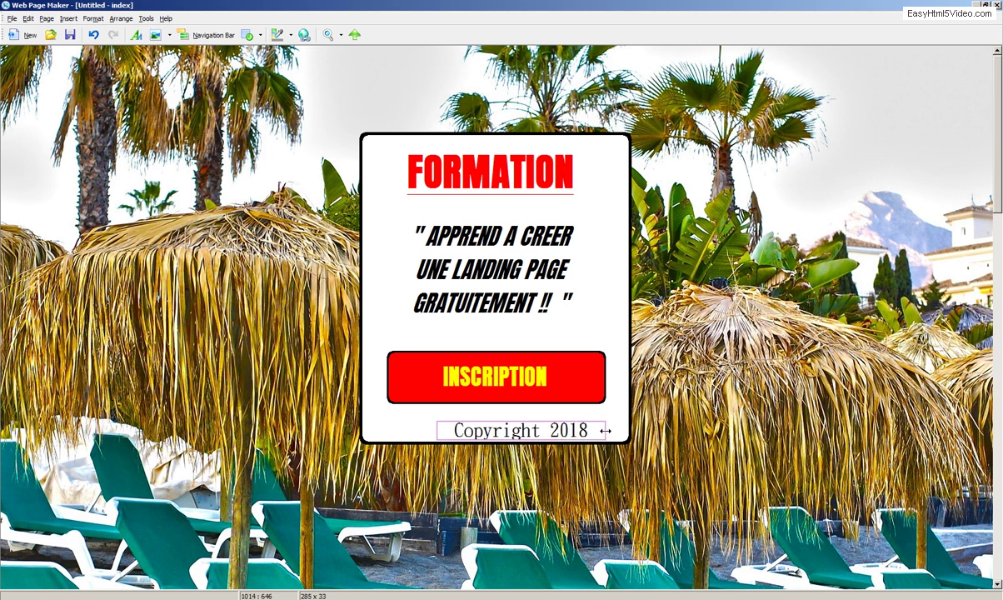
left_click_drag(542, 430, 518, 430)
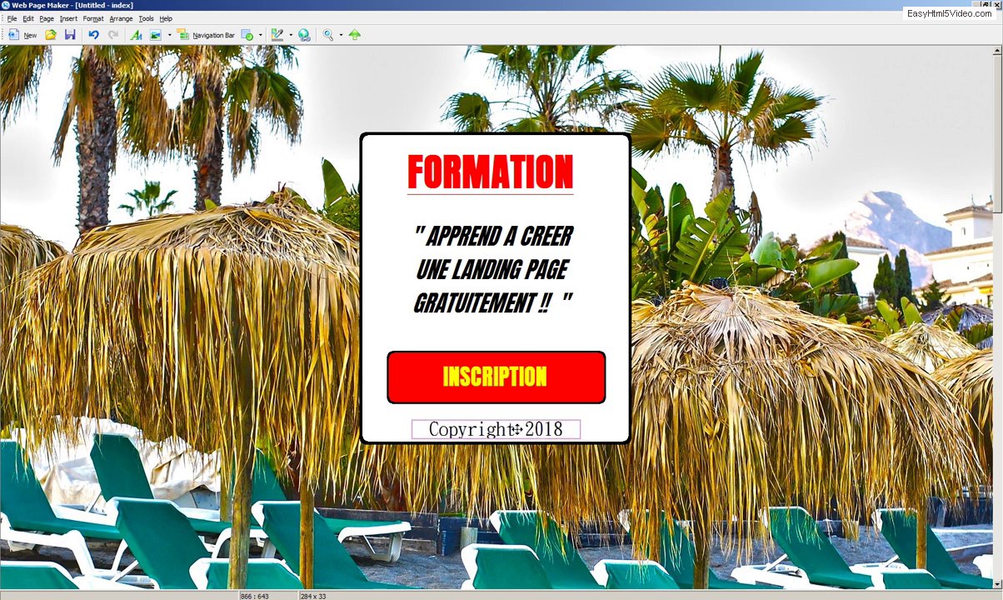
Step: Reduce the Copyright 2018 text to size 16 and move its box slightly down within the white box
double_click(517, 429)
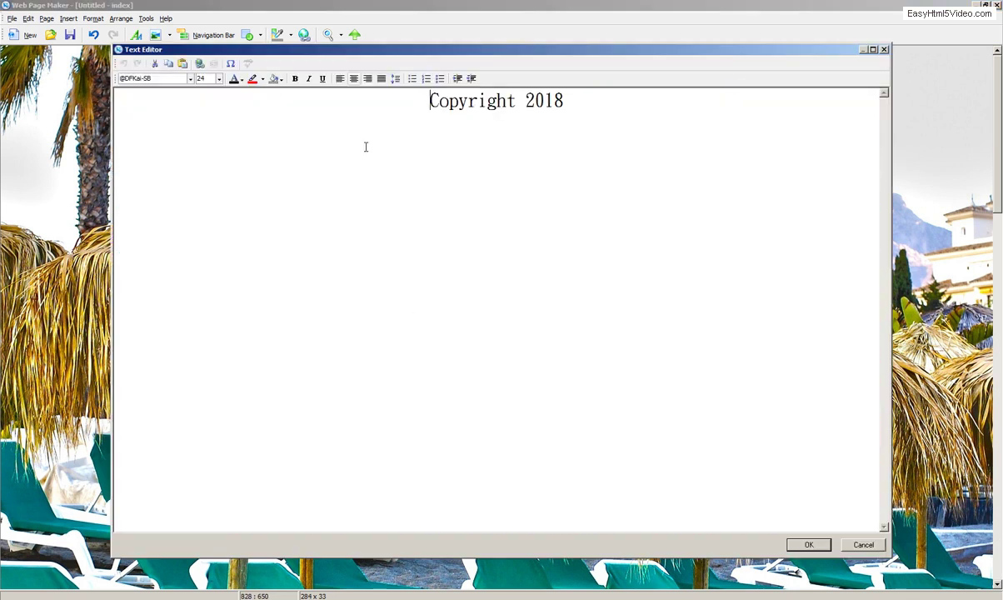
left_click_drag(404, 96, 550, 95)
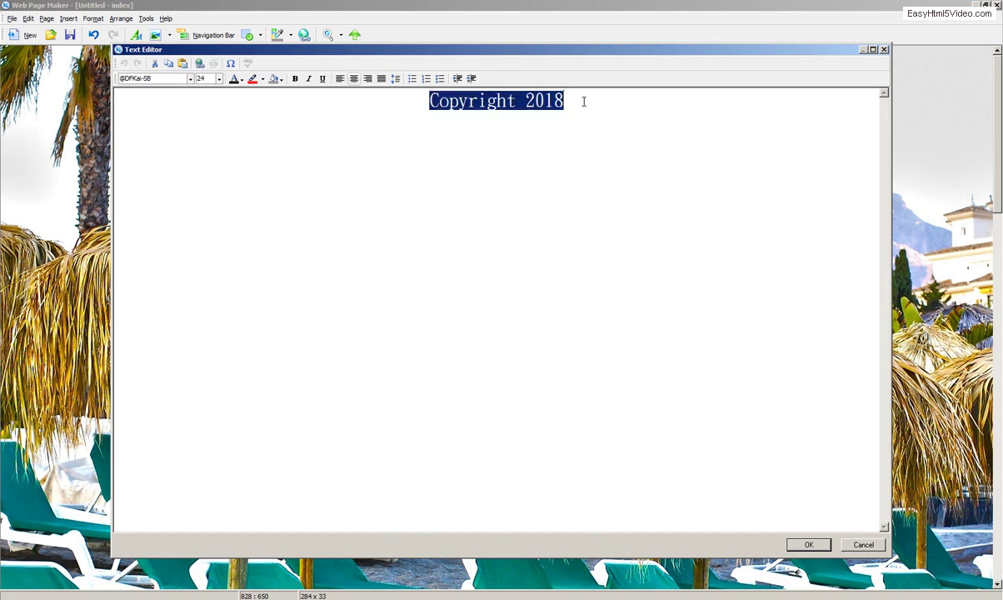
left_click(219, 82)
left_click(198, 118)
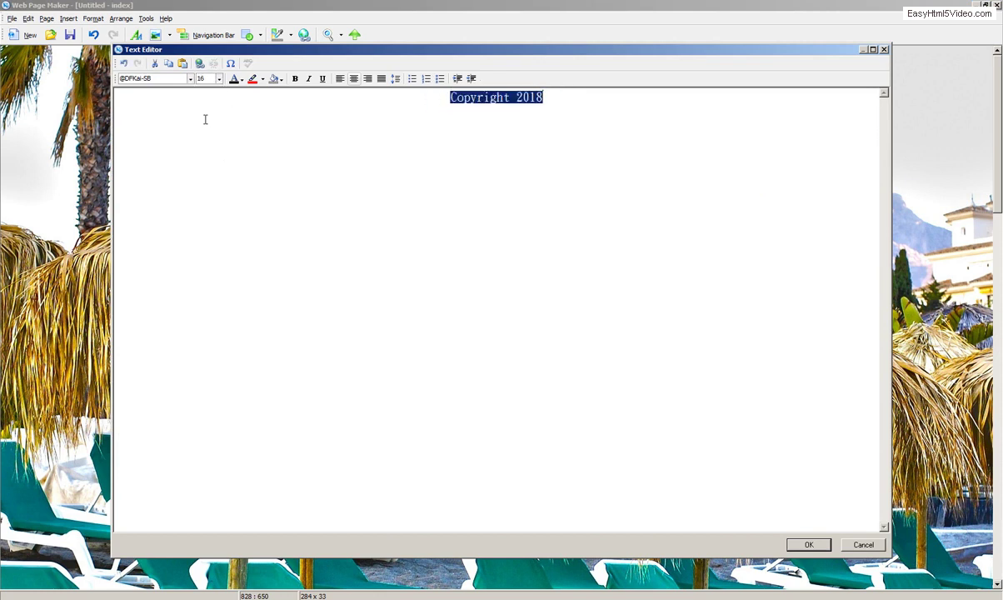
left_click(807, 544)
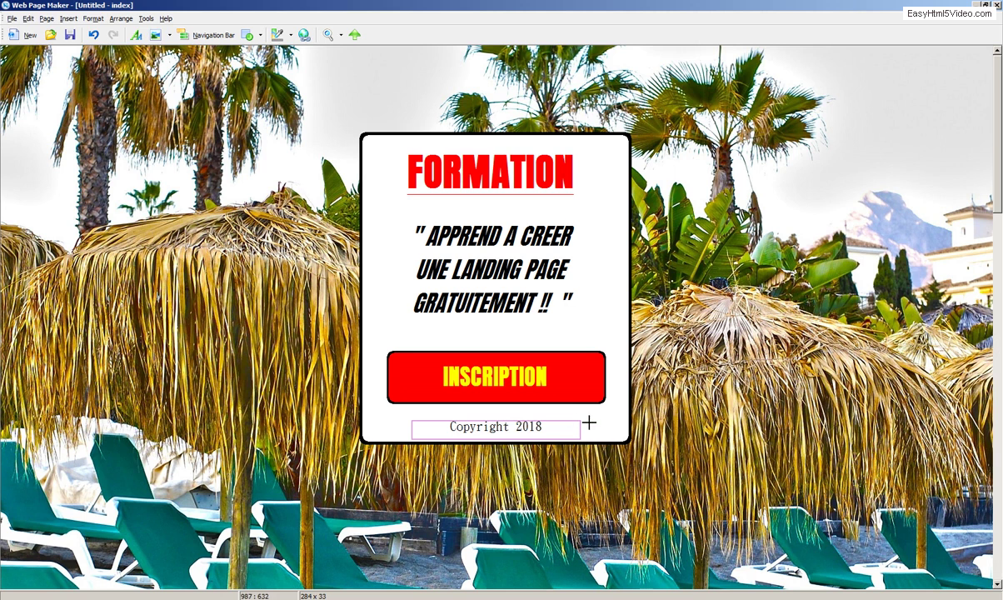
left_click_drag(519, 425, 518, 431)
Step: Preview the page with the copyright line in the browser and return to the page editor
left_click(331, 34)
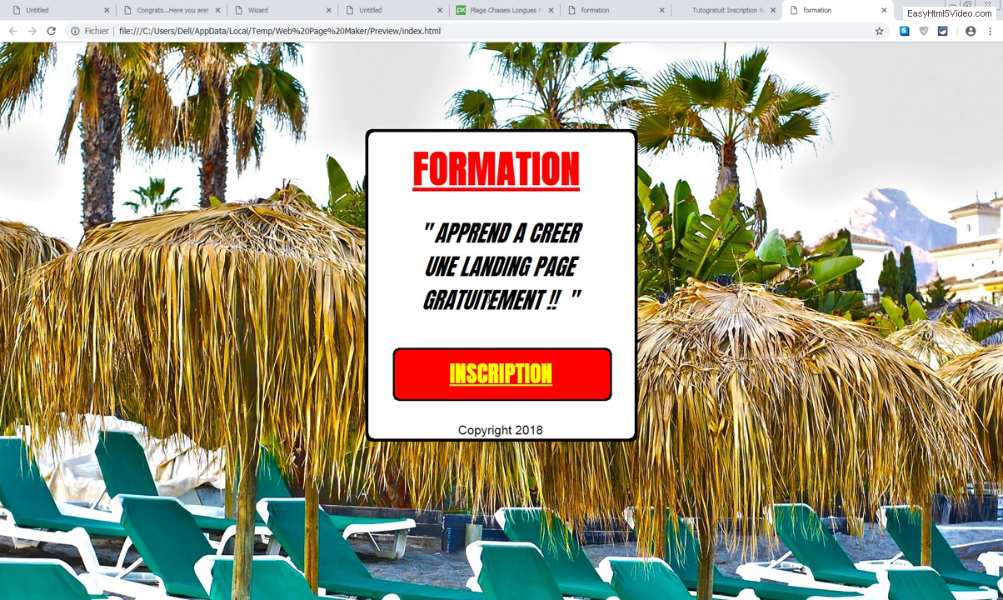
key("alt+Tab")
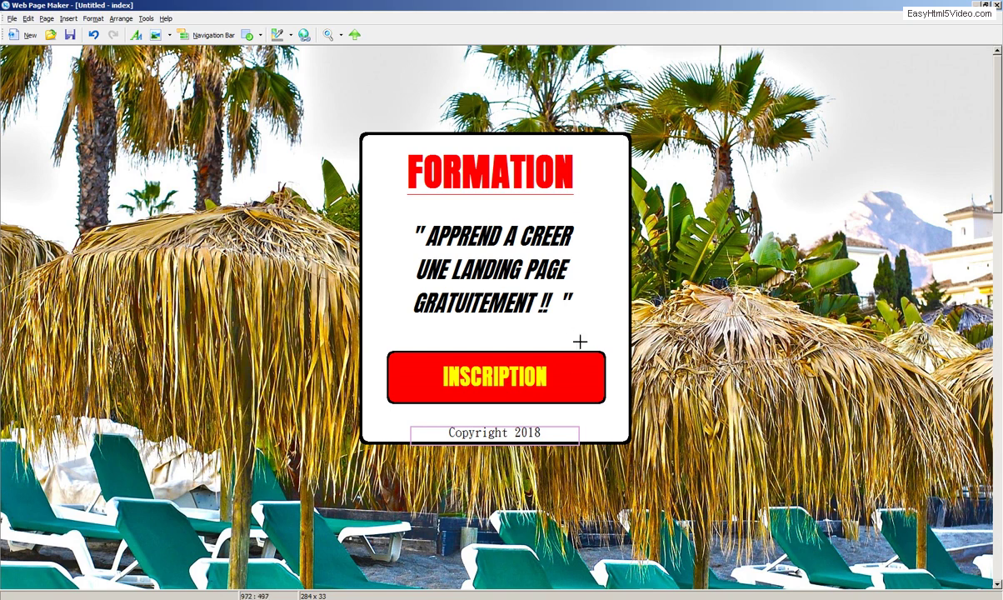
Step: Save the landing page as a template named "formation"
left_click(13, 19)
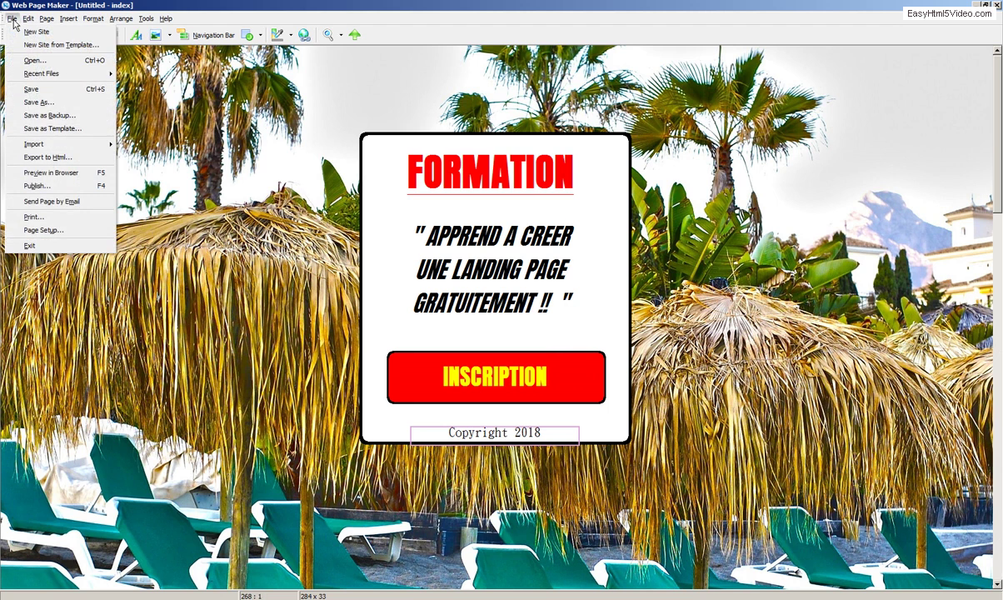
left_click(77, 129)
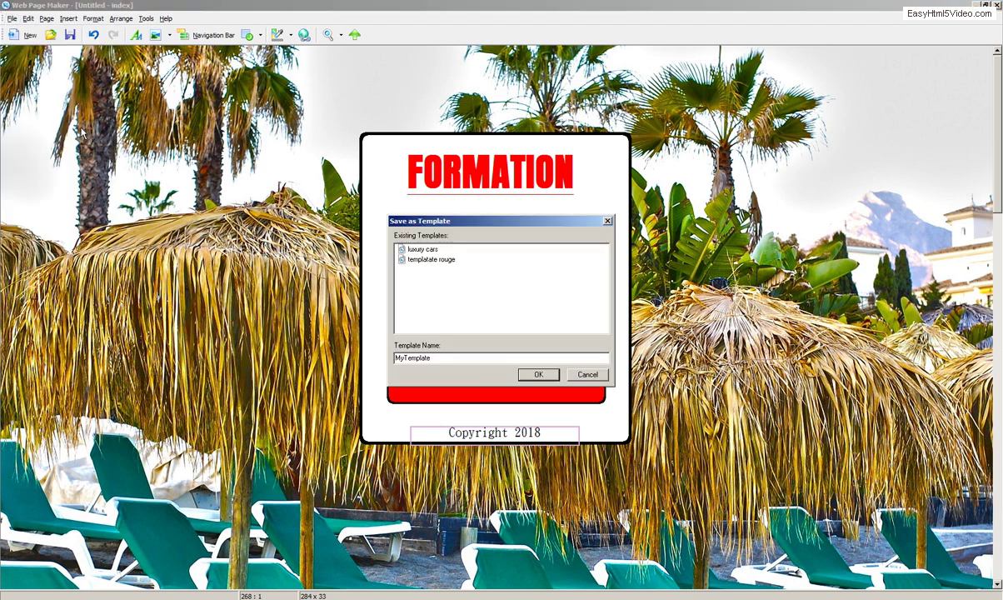
left_click_drag(447, 358, 379, 359)
type("formation")
left_click(538, 374)
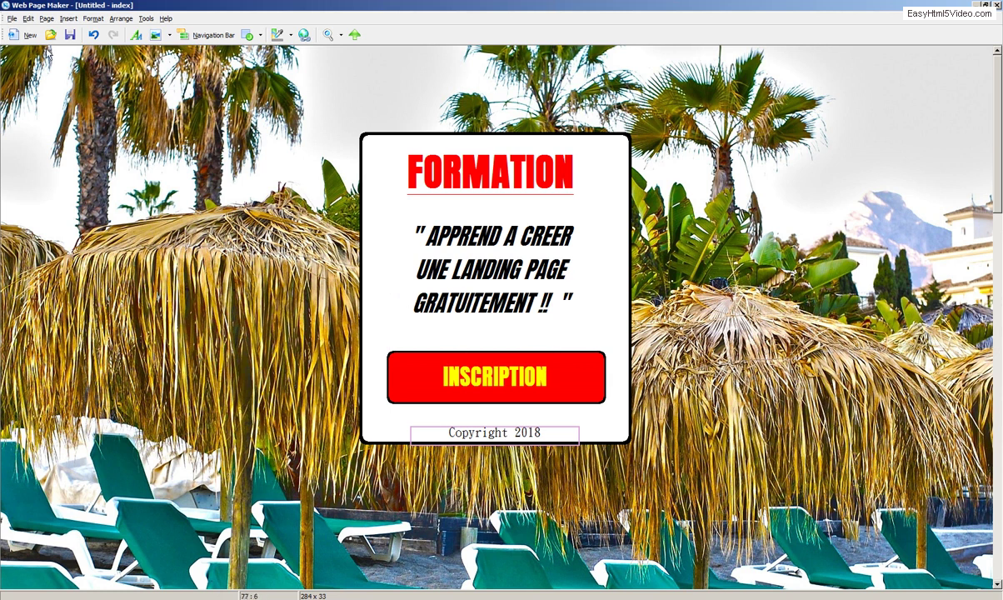
Step: Preview the landing page in the browser
left_click(12, 18)
mouse_move(28, 18)
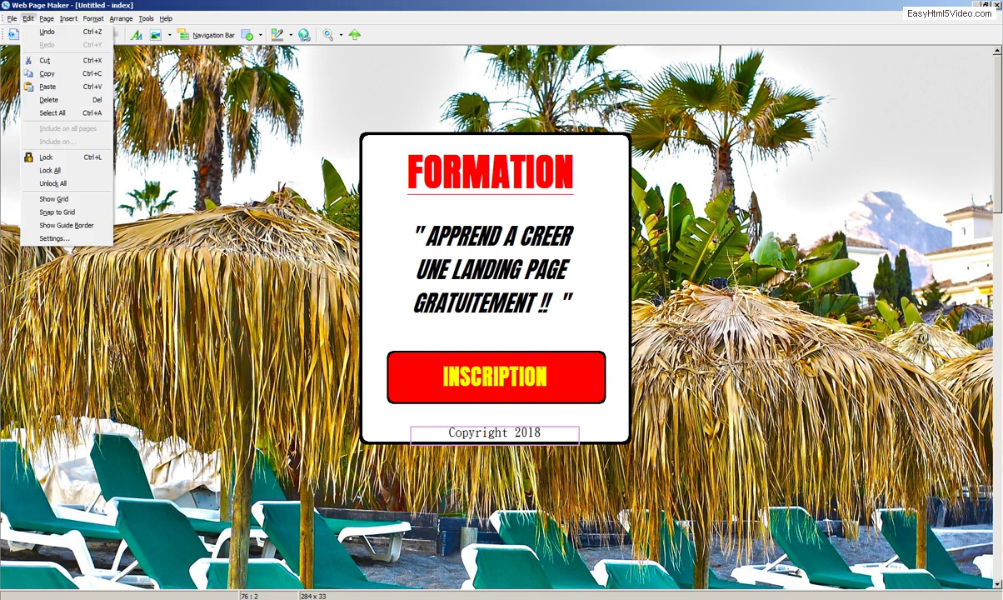
key("F5")
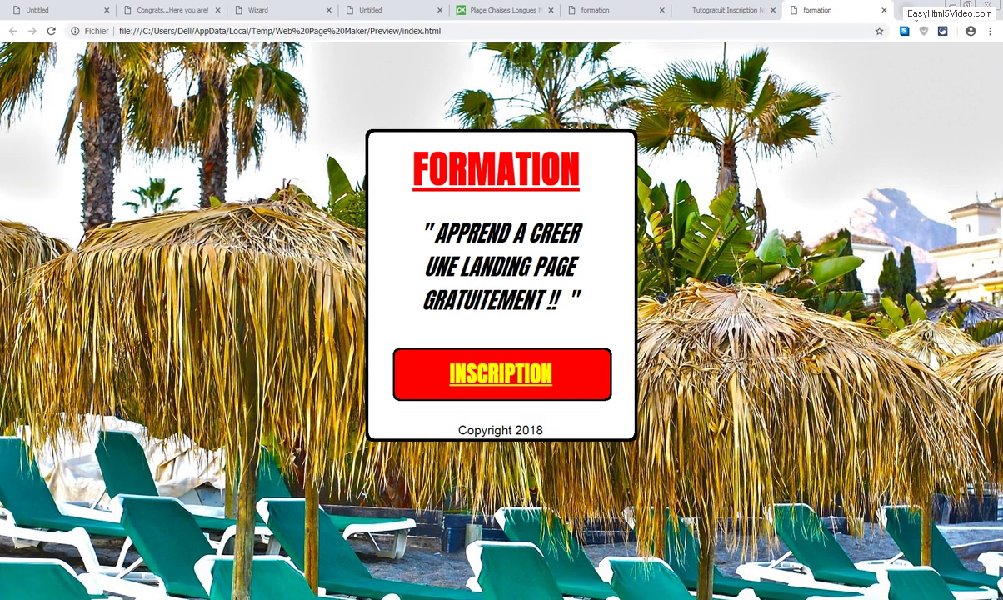
Step: Search Google for "fleche gif" in a new browser tab and show the image results
key("ctrl+t")
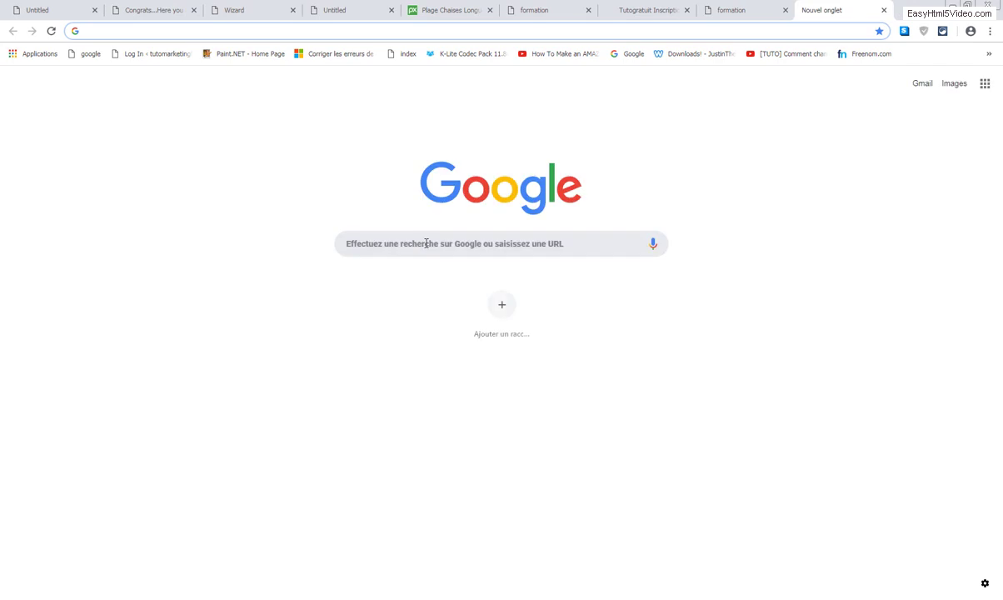
left_click(426, 243)
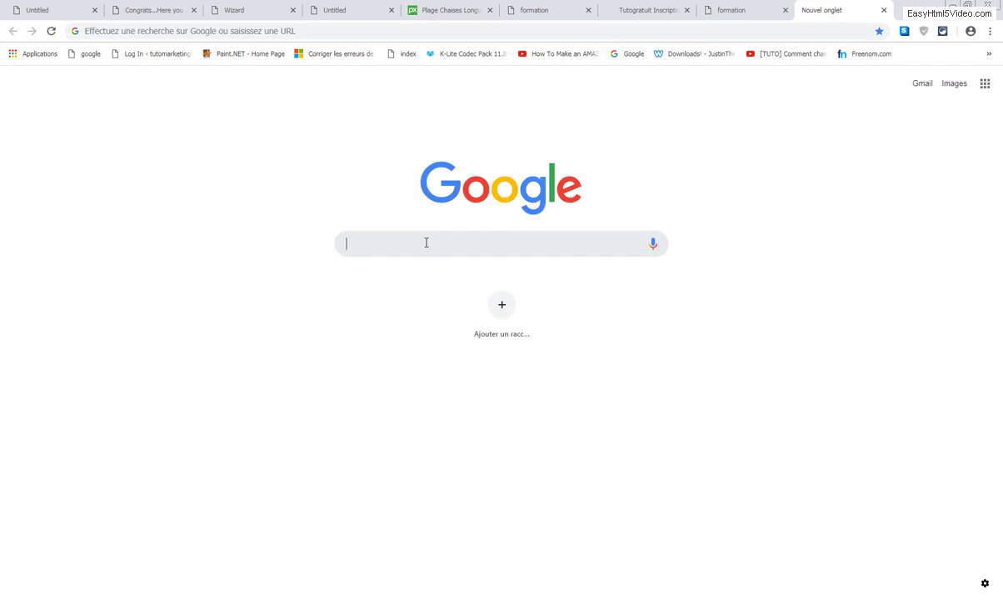
type("fleche")
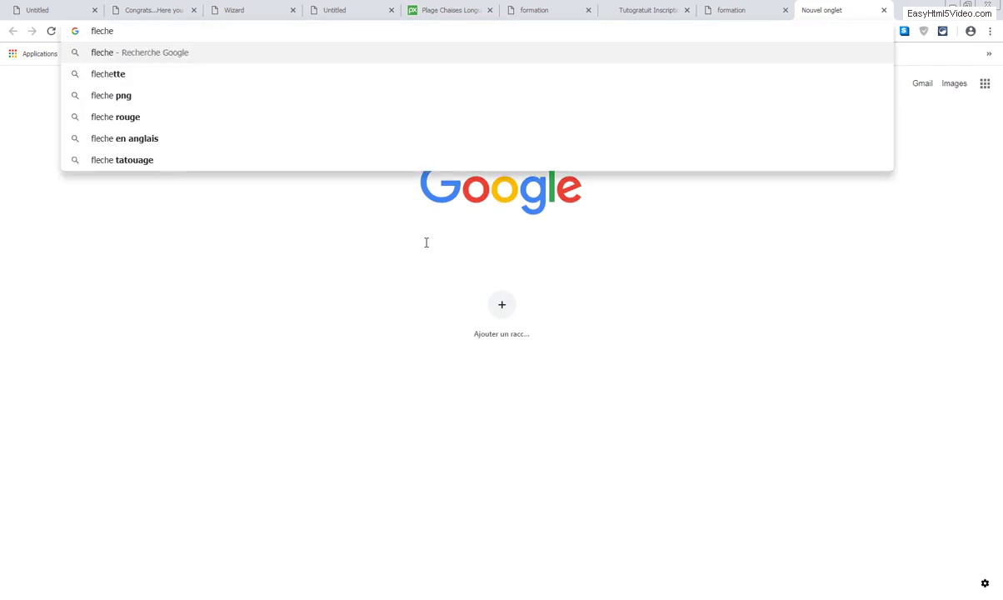
type(" gif")
key("Return")
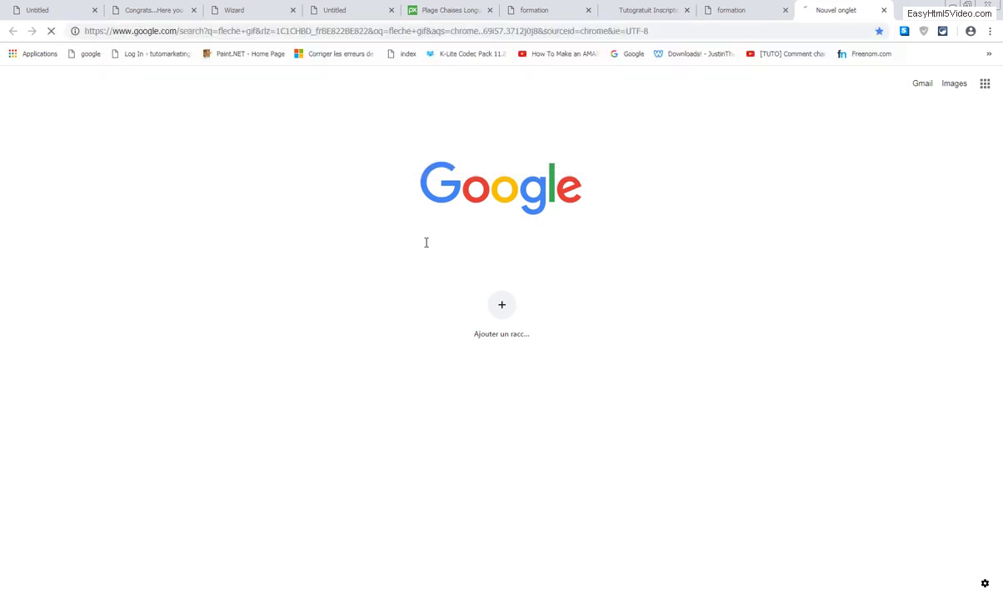
left_click(156, 106)
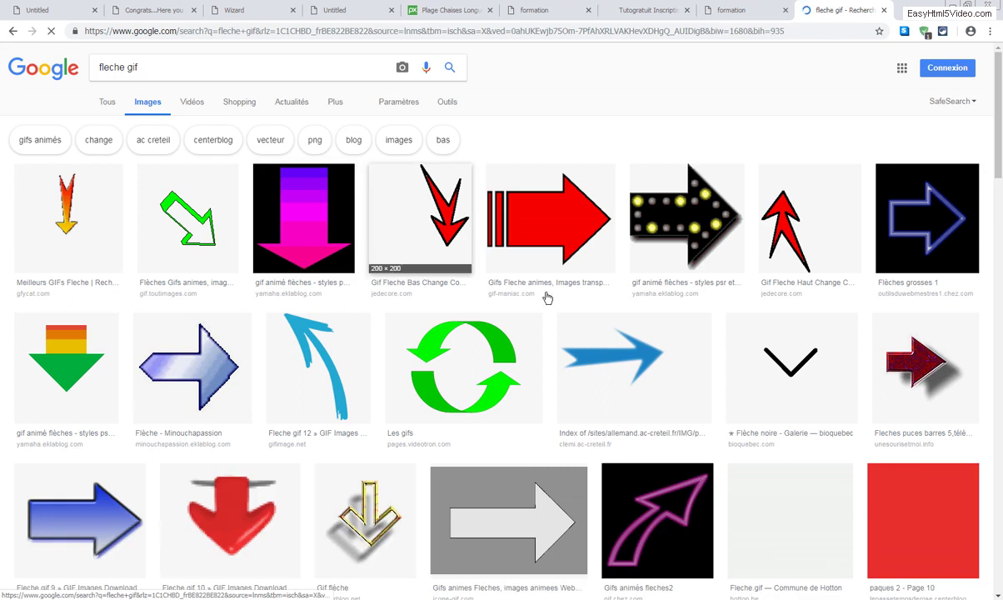
Step: Browse the arrow images, view the red downward arrow clipart from informatiquegifs.com in its own tab, and close that tab
scroll(544, 291, "down", 3)
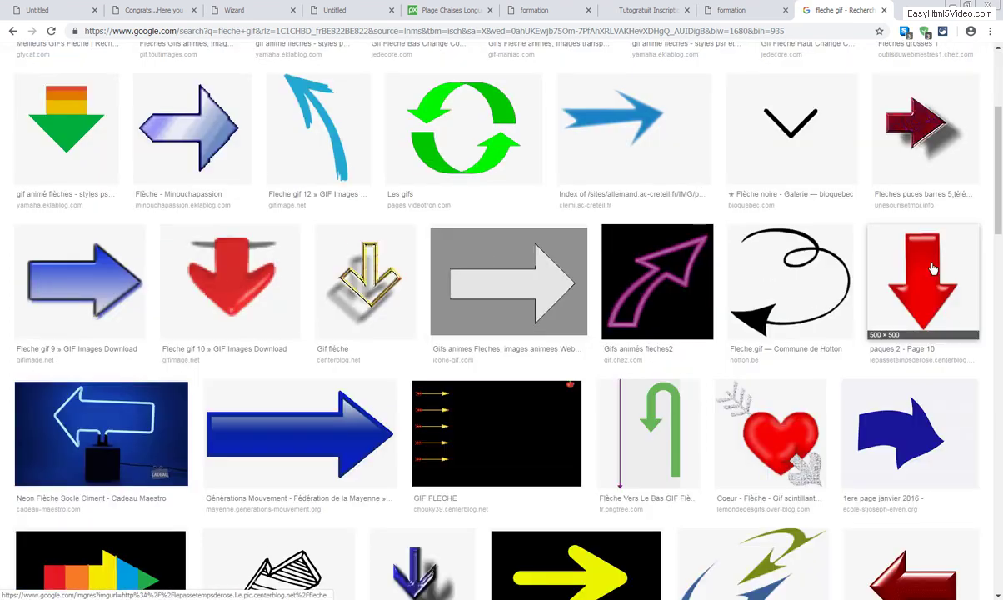
scroll(695, 287, "down", 8)
scroll(518, 284, "down", 5)
scroll(604, 263, "down", 4)
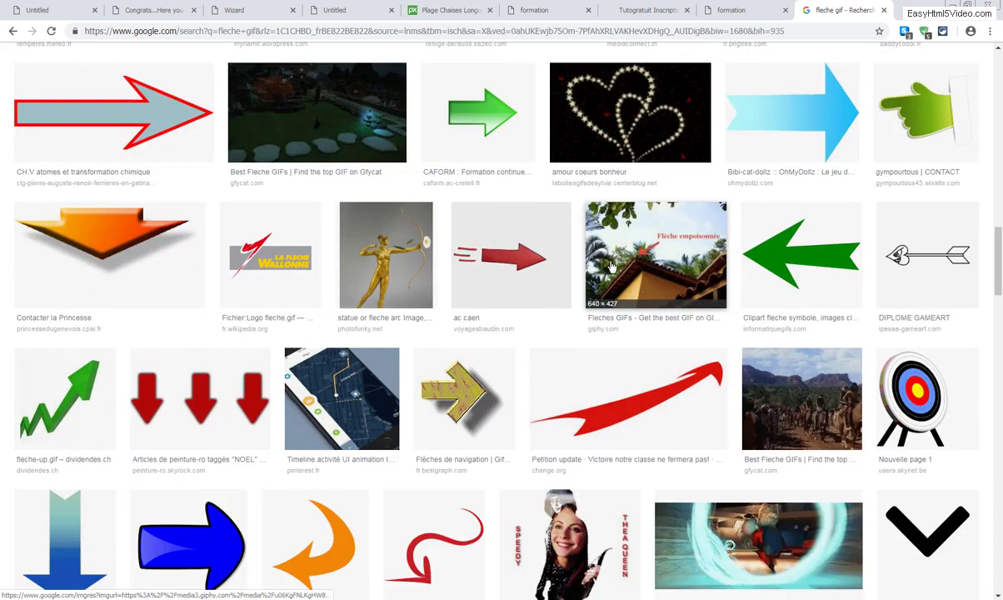
scroll(532, 329, "down", 2)
scroll(533, 325, "down", 2)
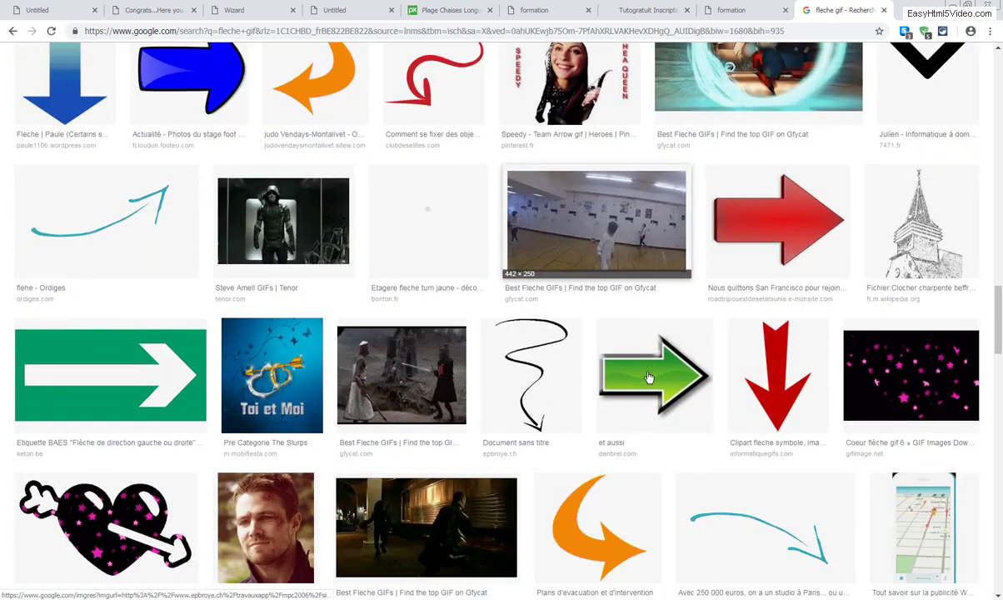
right_click(792, 380)
left_click(834, 383)
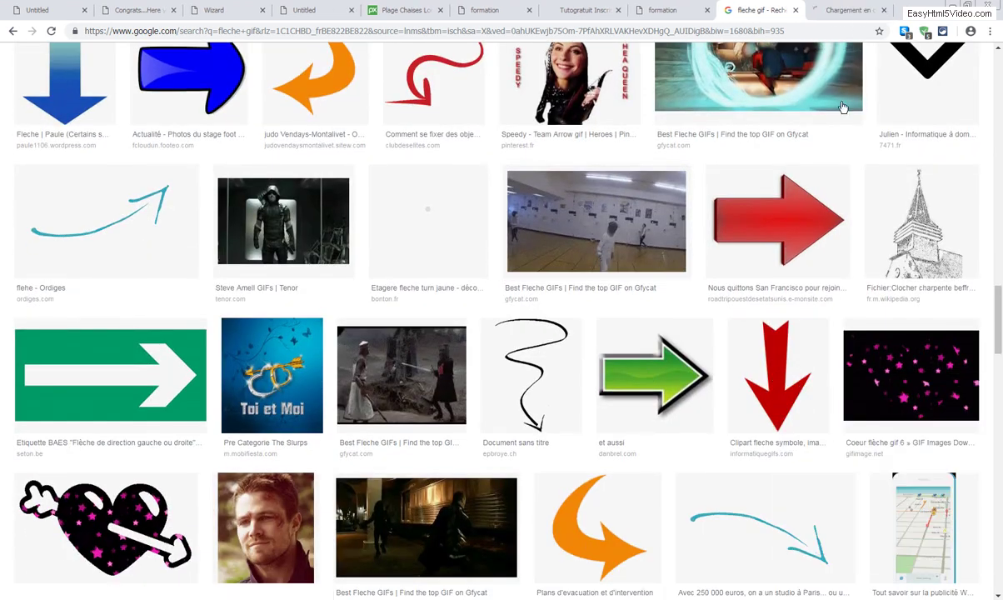
left_click(834, 12)
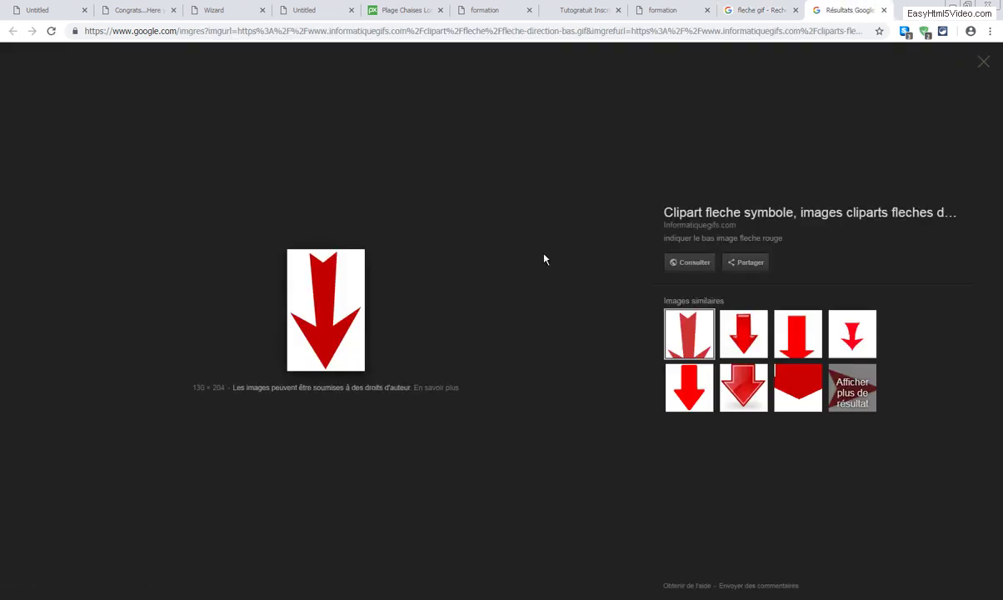
left_click(886, 11)
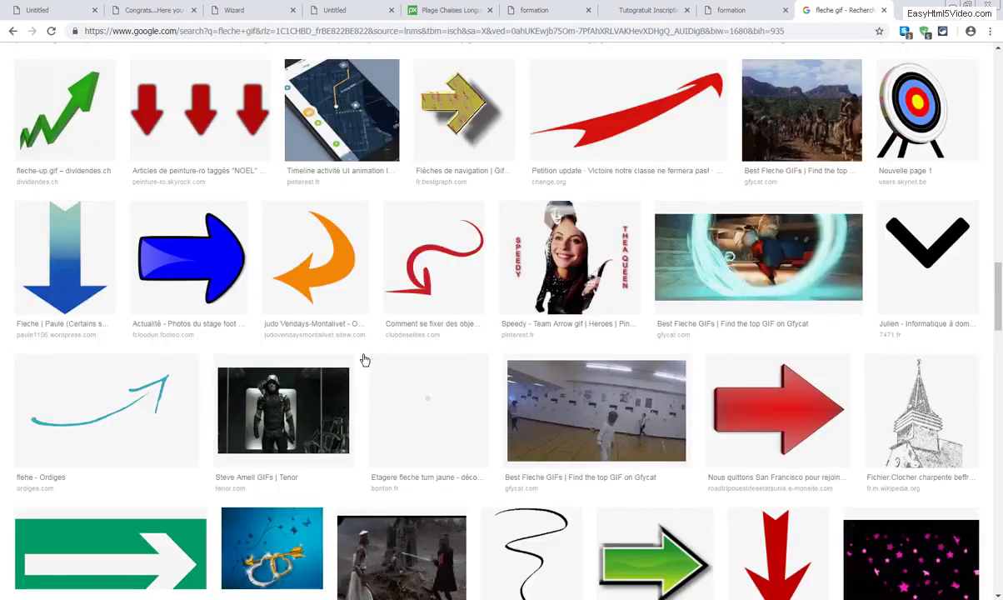
Step: Filter the "fleche gif" image results by colour to show only transparent images
scroll(342, 329, "up", 10)
scroll(342, 327, "up", 3)
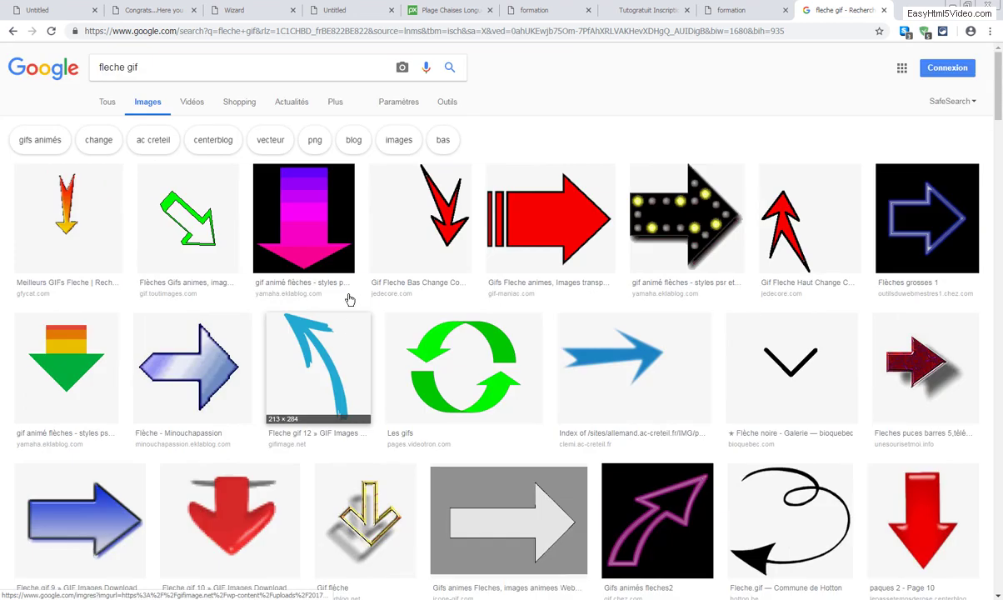
left_click(448, 100)
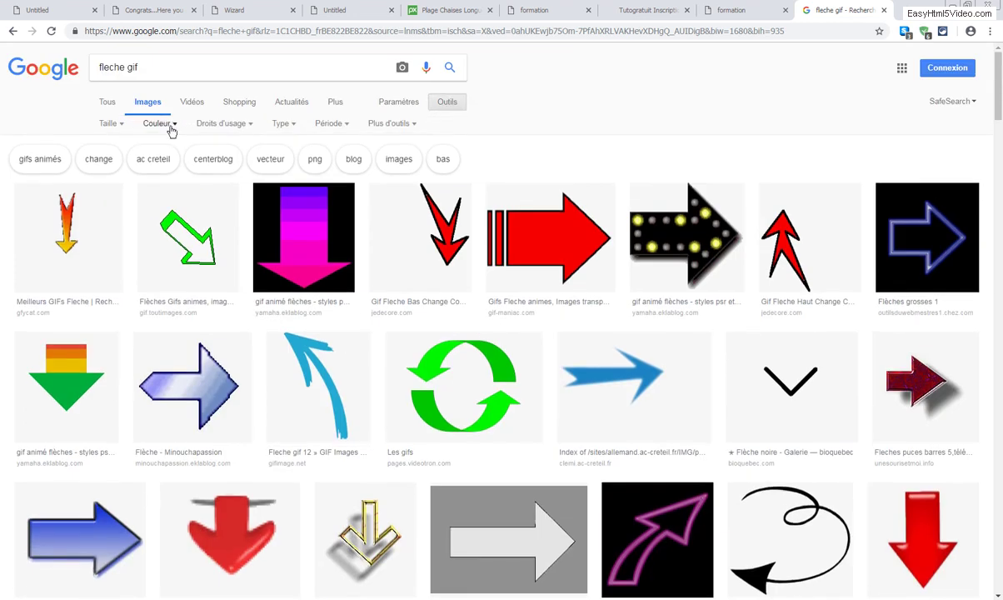
left_click(159, 123)
left_click(164, 200)
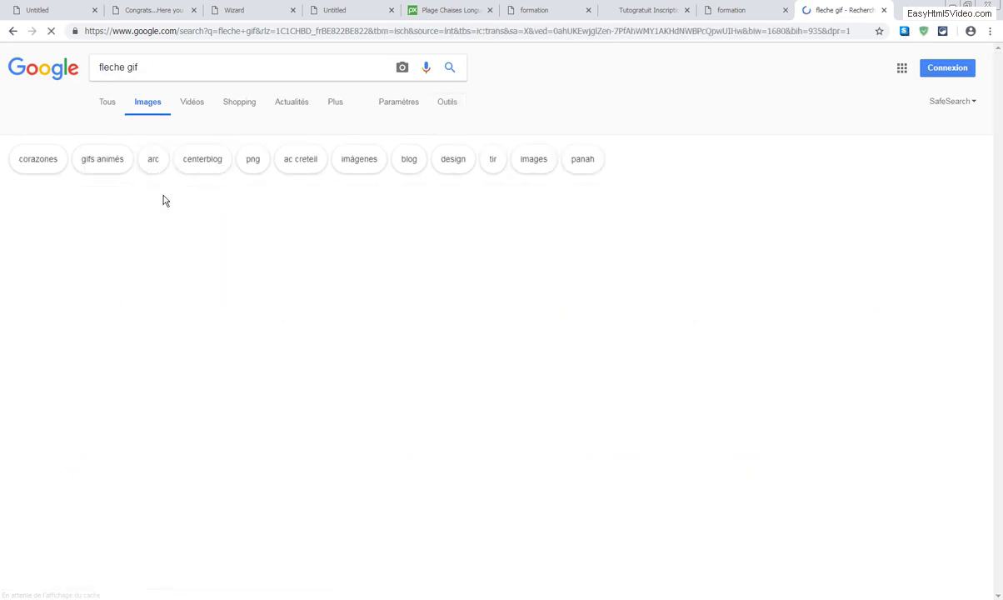
Step: Look through the transparent image results for a downward arrow graphic suited to the landing page
scroll(302, 335, "down", 5)
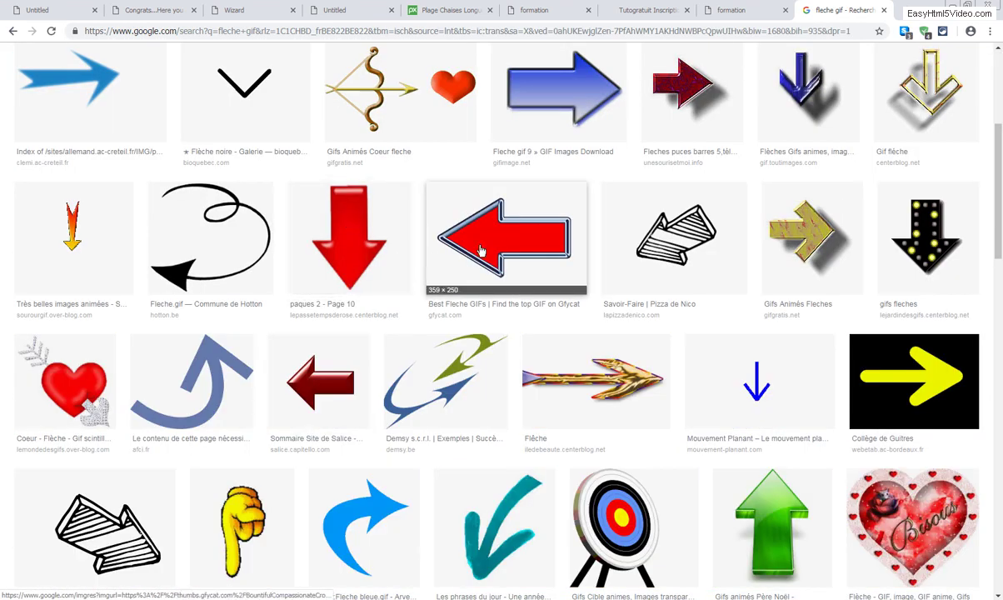
scroll(414, 273, "down", 6)
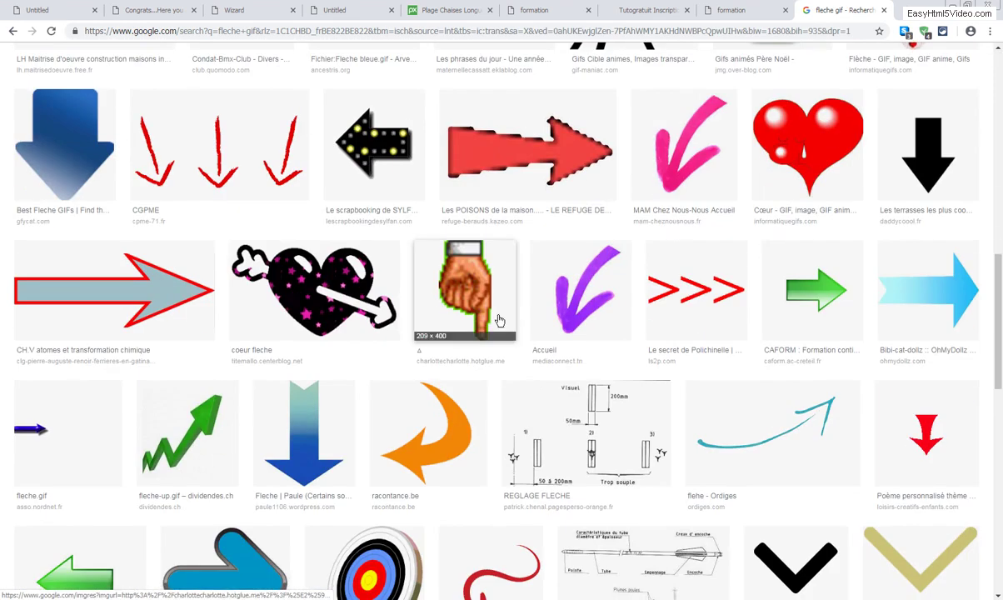
scroll(377, 250, "down", 4)
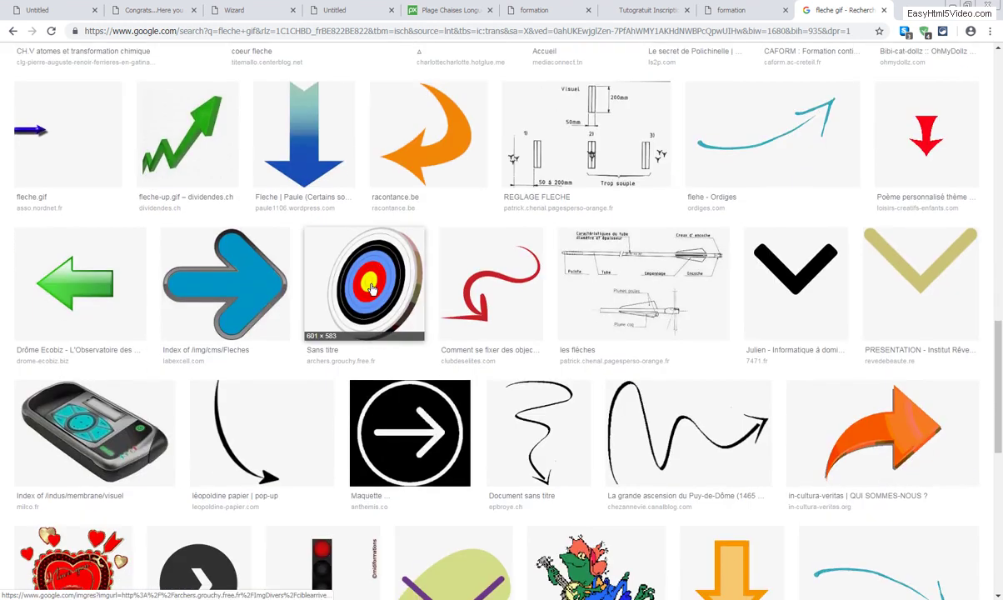
scroll(377, 290, "down", 8)
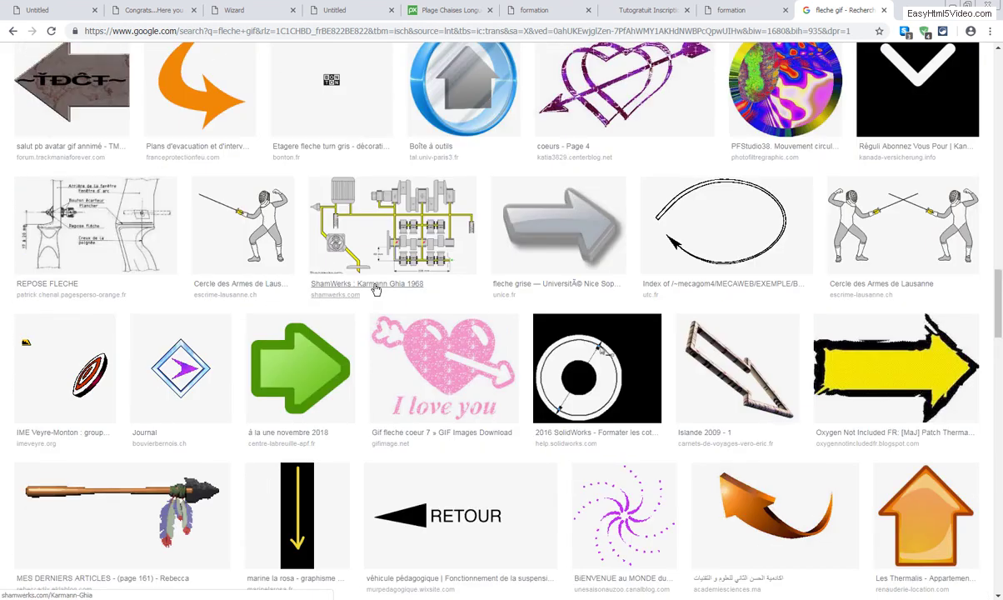
scroll(375, 289, "down", 2)
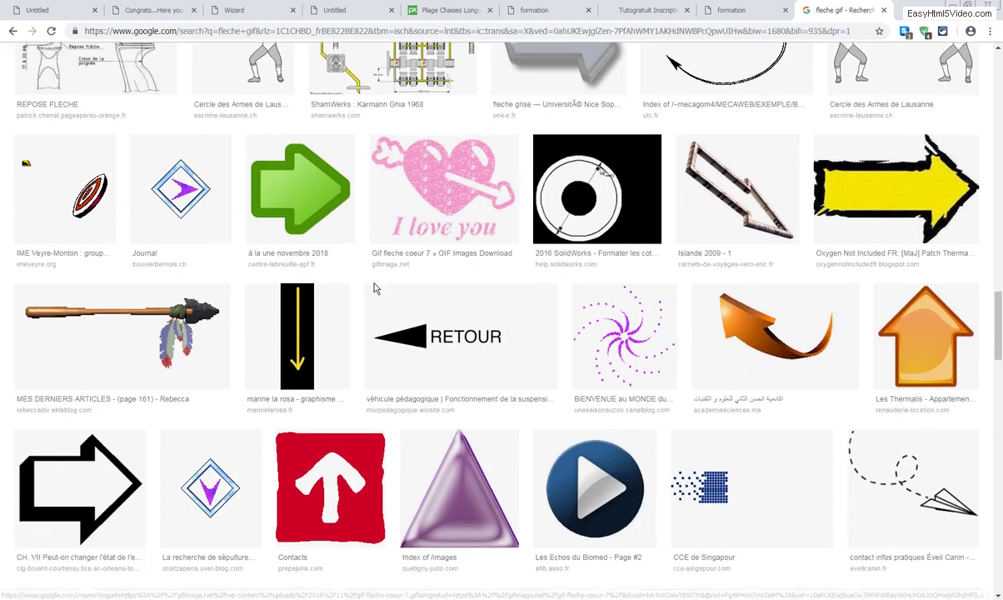
scroll(375, 288, "down", 10)
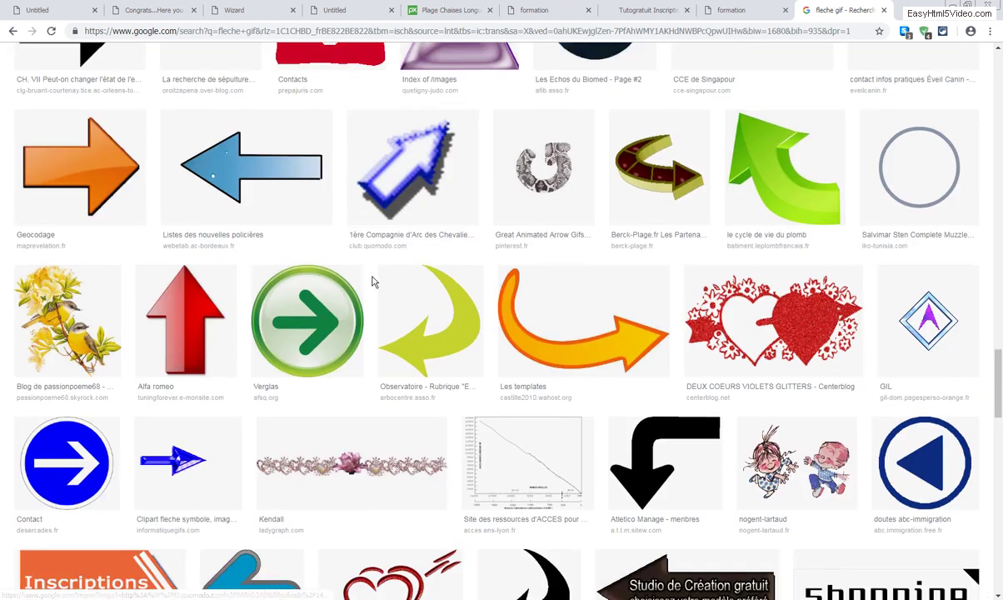
scroll(373, 282, "down", 3)
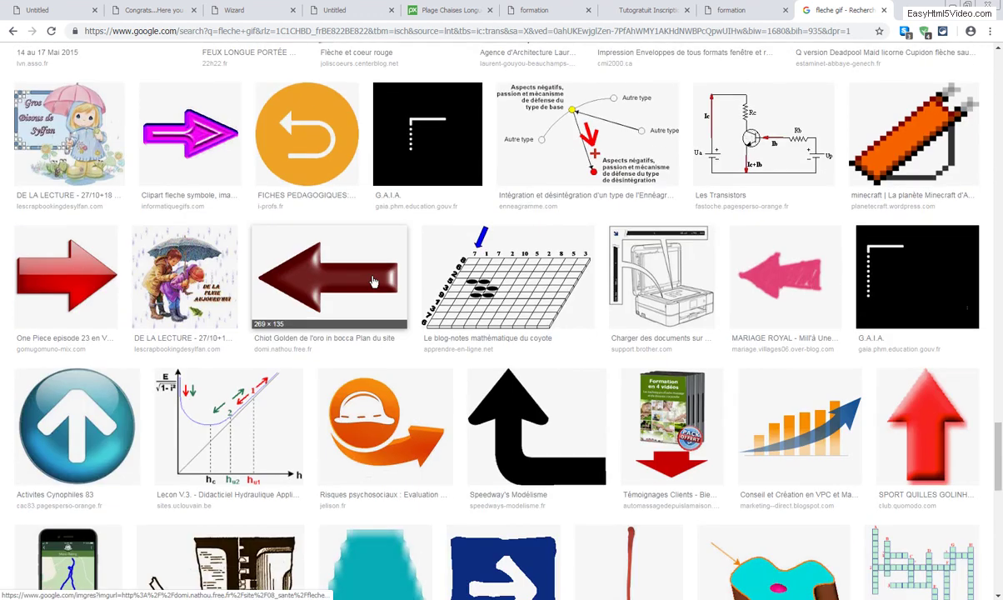
scroll(374, 281, "down", 6)
scroll(403, 342, "down", 15)
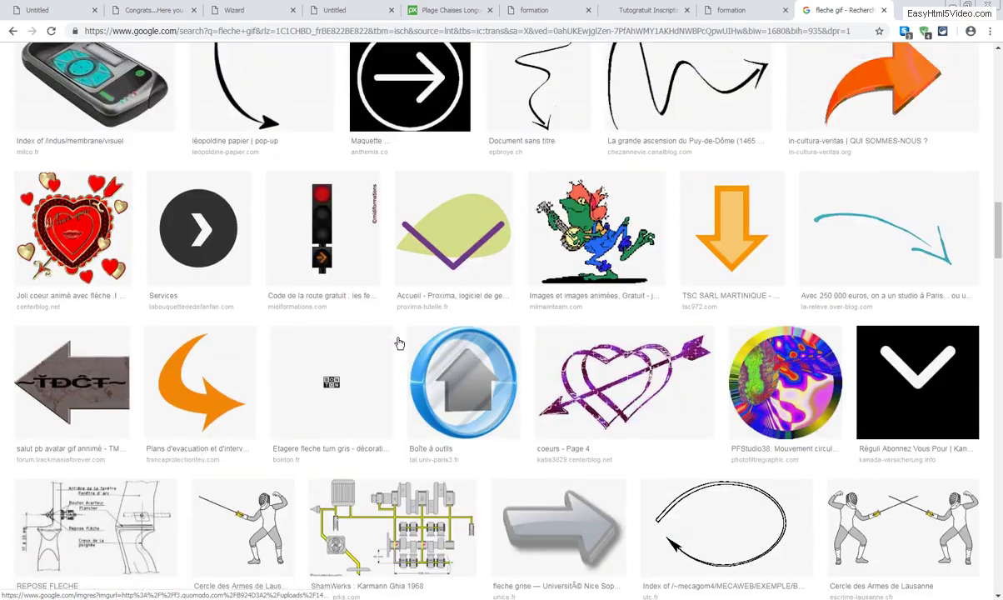
scroll(400, 343, "up", 8)
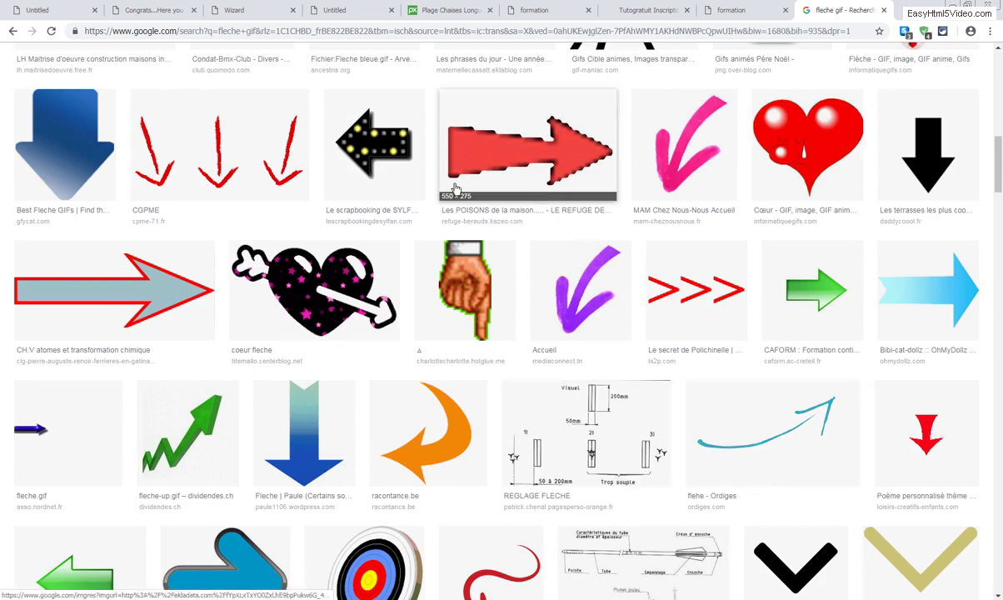
Step: Open the CGPME image of three red downward arrows in a new tab and save it to the desktop as fleche.gif
right_click(230, 153)
left_click(254, 157)
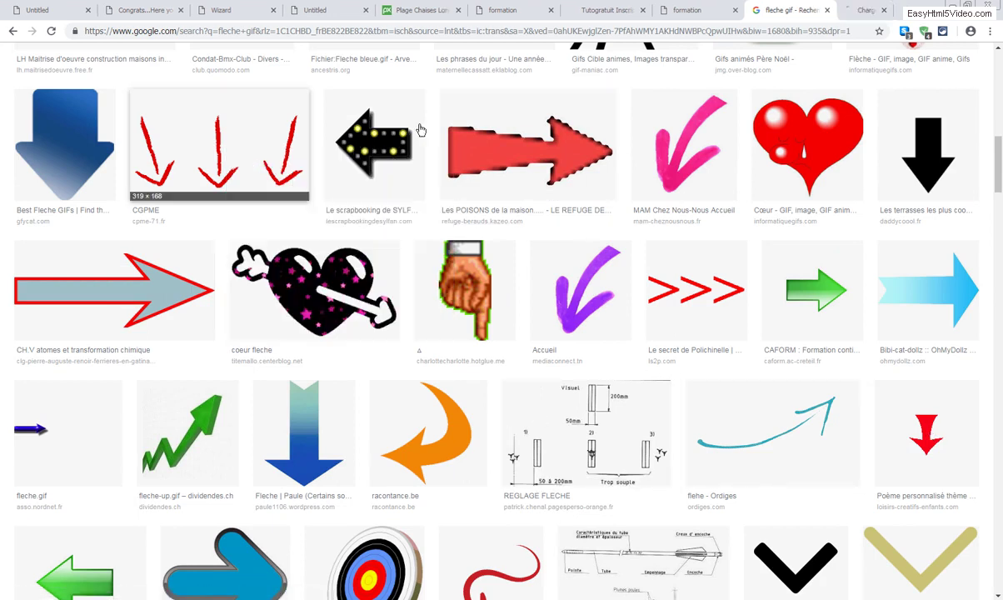
left_click(819, 13)
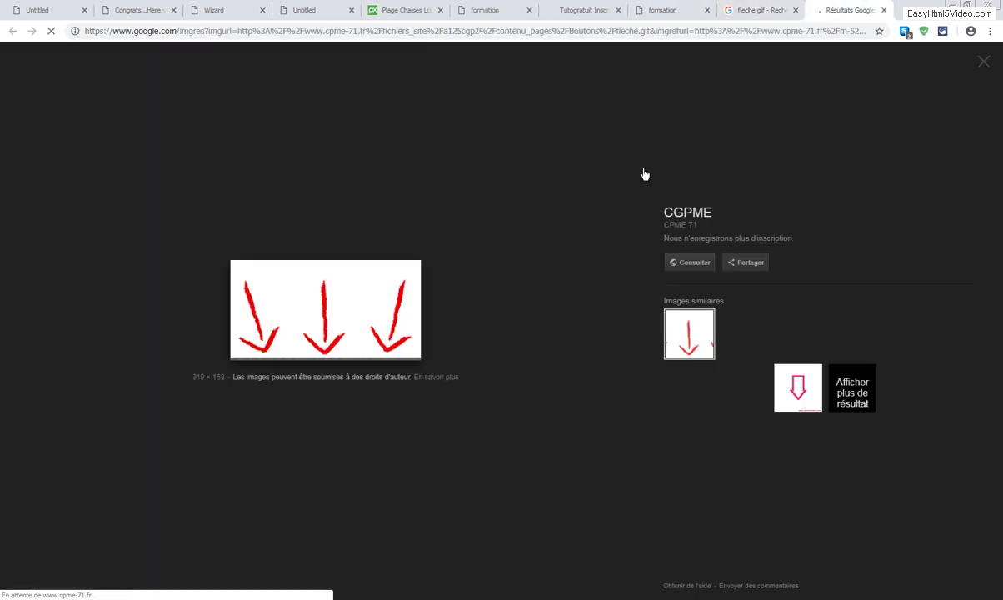
right_click(331, 334)
left_click(386, 430)
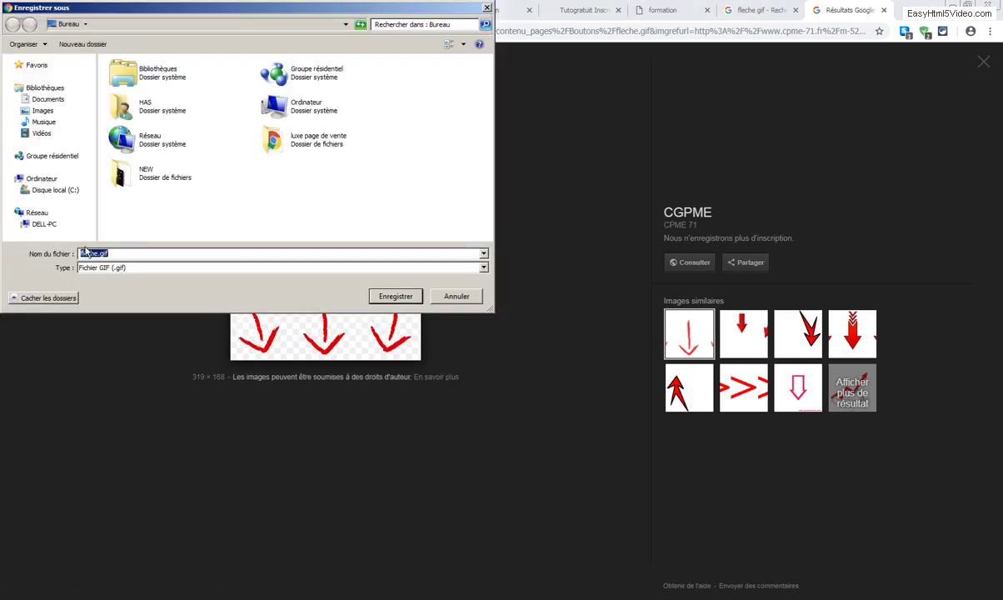
left_click(393, 295)
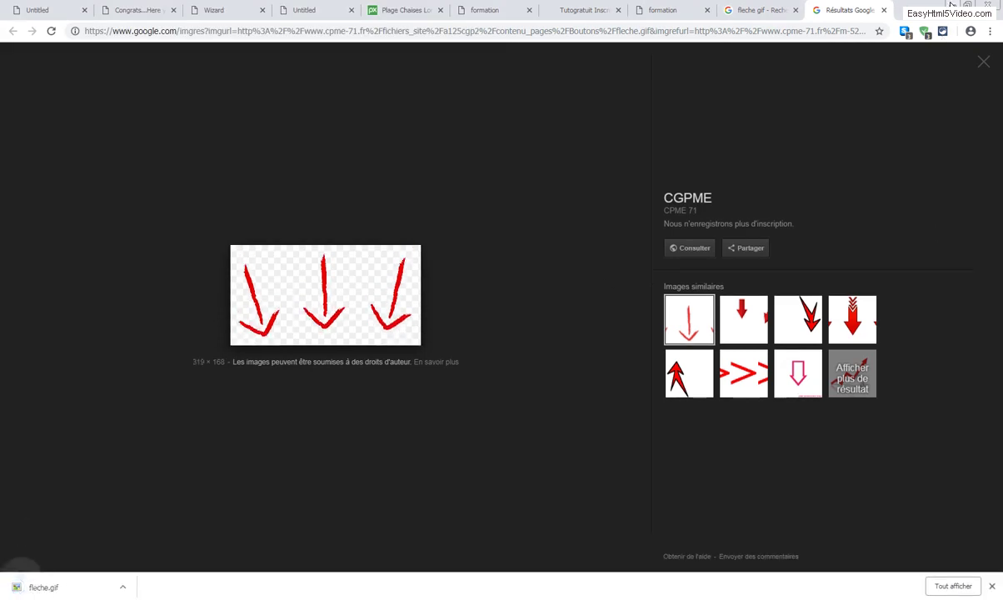
Step: Switch to Web Page Maker and insert the fleche.gif image from the desktop into the landing page
key("alt+Tab")
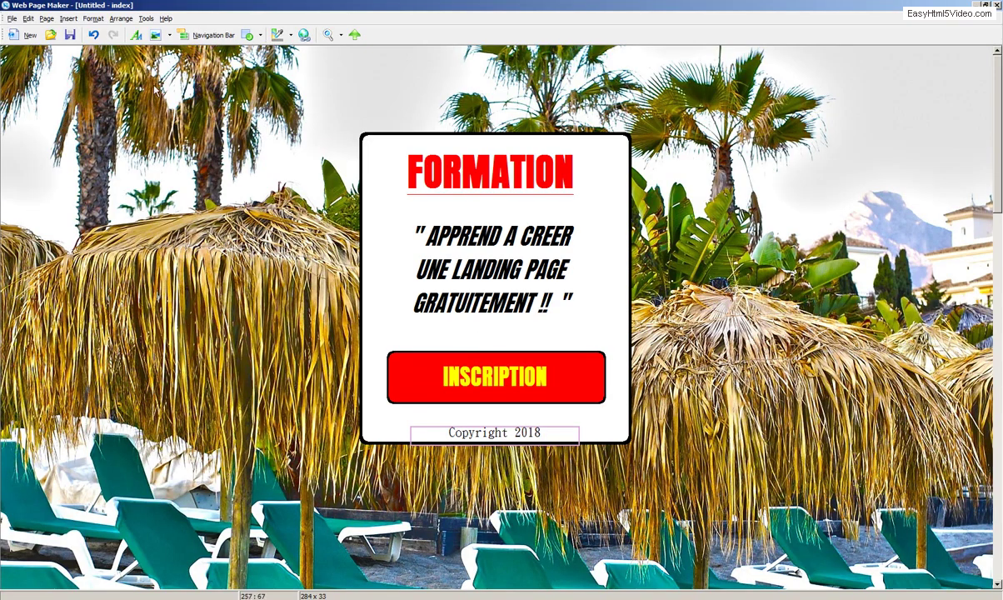
left_click(69, 19)
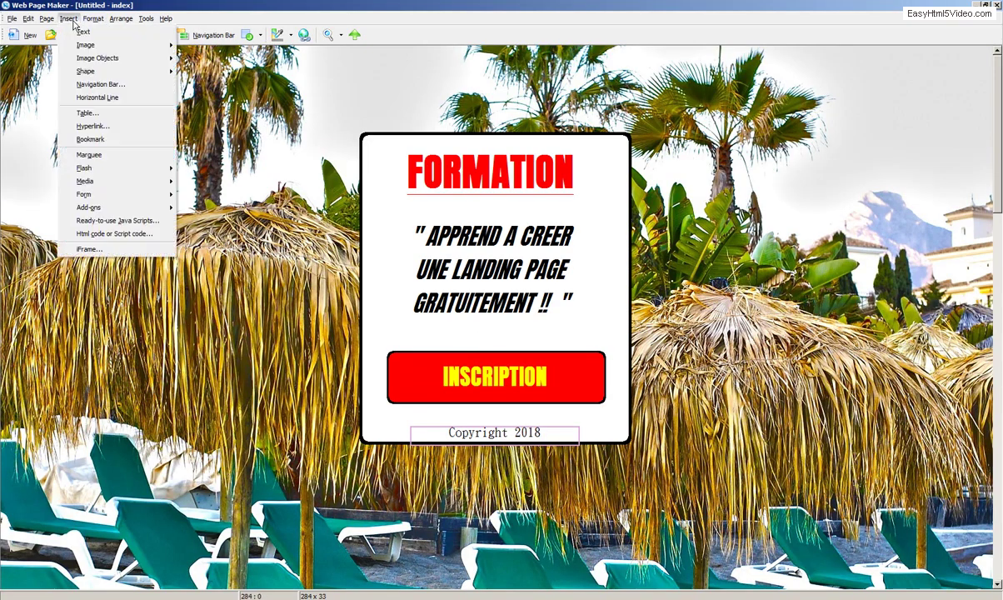
mouse_move(82, 50)
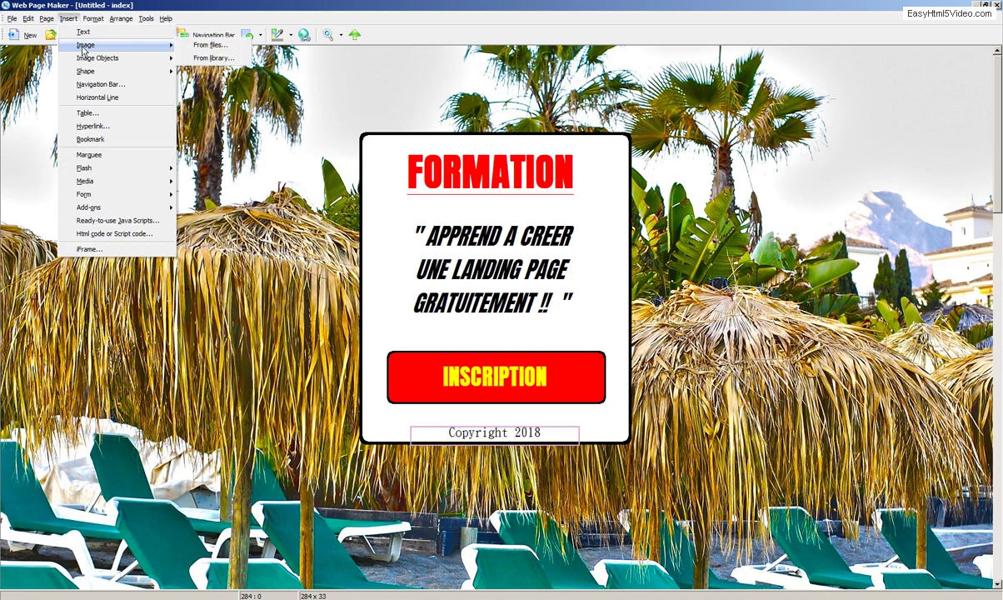
left_click(214, 46)
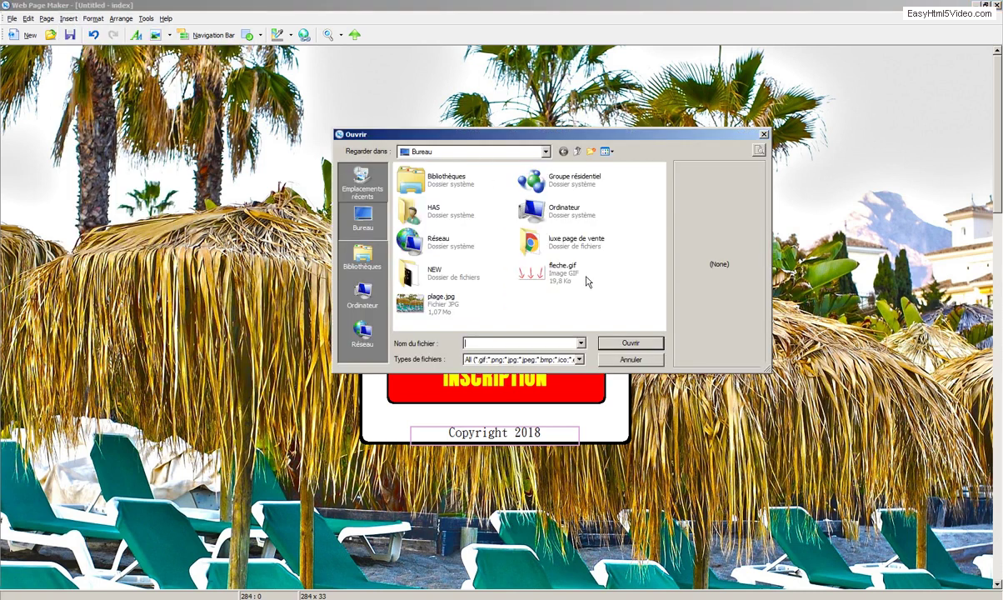
left_click(560, 268)
left_click(630, 342)
Step: Shrink the arrow image to about 184 x 97 and fit it between the raised slogan and the INSCRIPTION button
left_click_drag(126, 225, 521, 343)
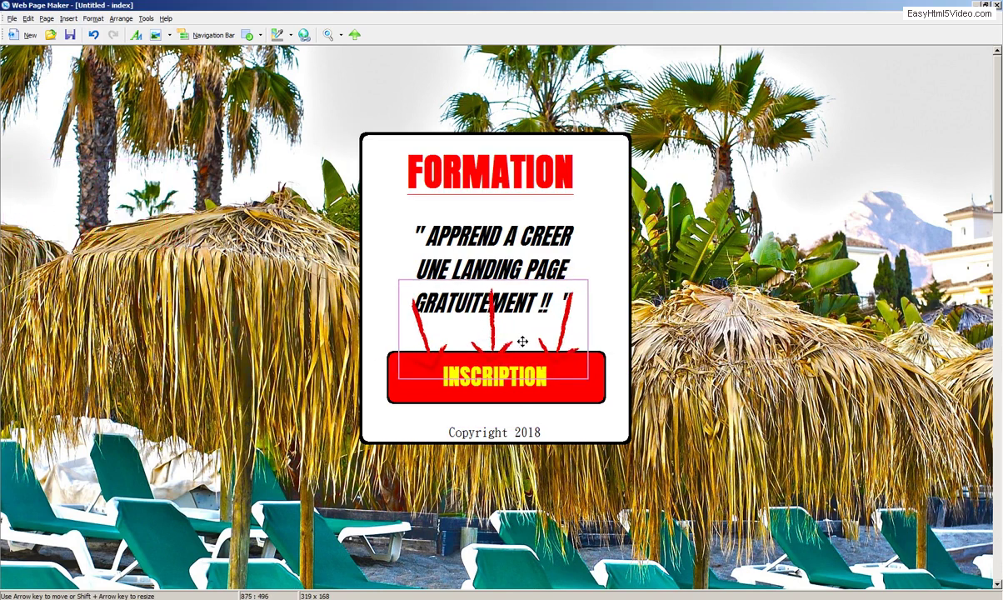
mouse_move(581, 374)
left_mouse_down()
mouse_move(552, 356)
mouse_move(568, 360)
left_mouse_up()
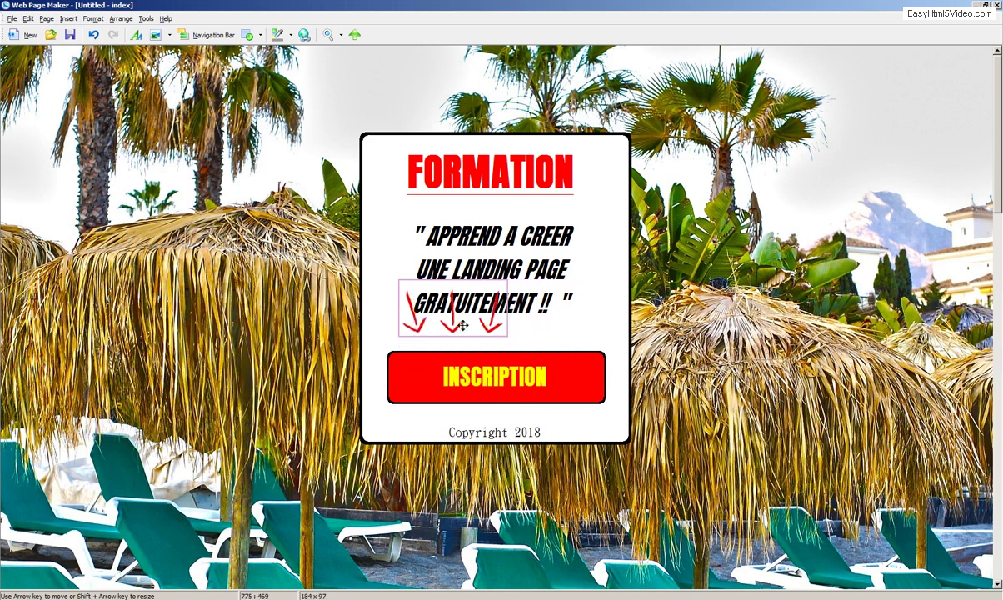
left_click_drag(465, 235, 464, 218)
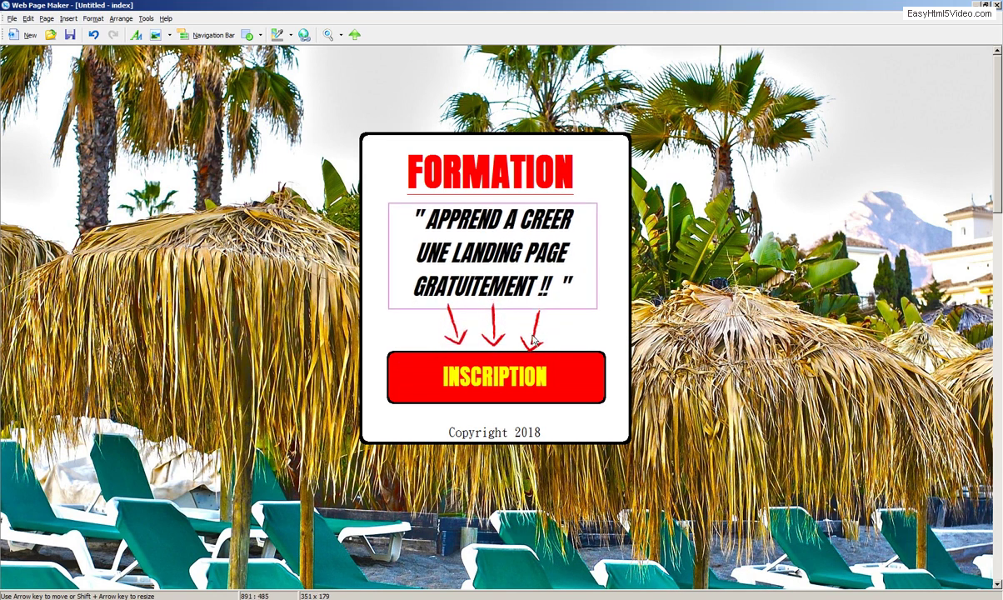
left_click(536, 334)
Step: Move the red button shape and its INSCRIPTION text slightly down so they sit clear of the arrows
left_click(582, 405)
left_click(587, 388)
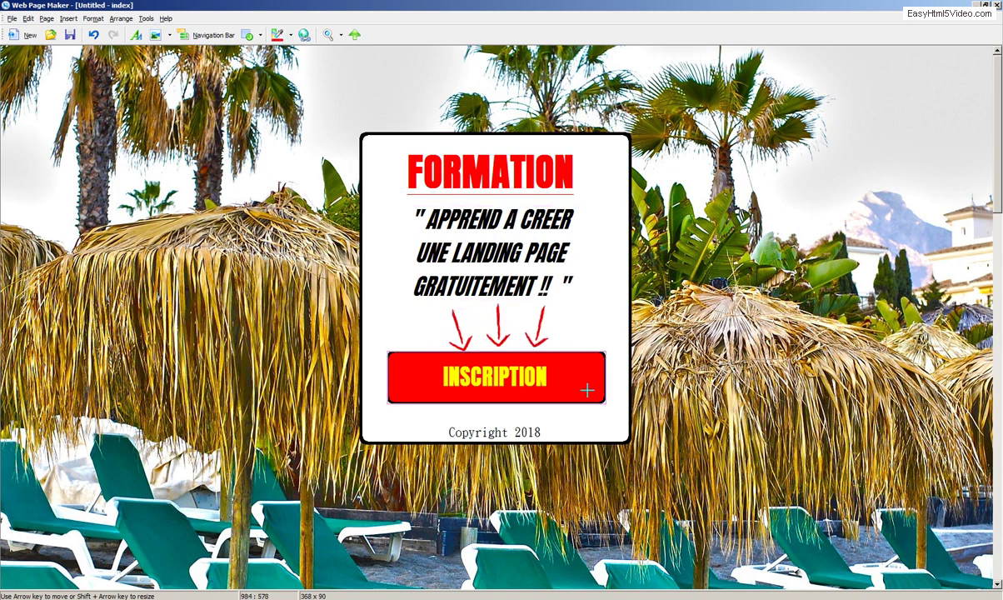
double_click(580, 384)
left_click(605, 386)
left_click_drag(574, 392, 575, 401)
left_click_drag(518, 382, 526, 388)
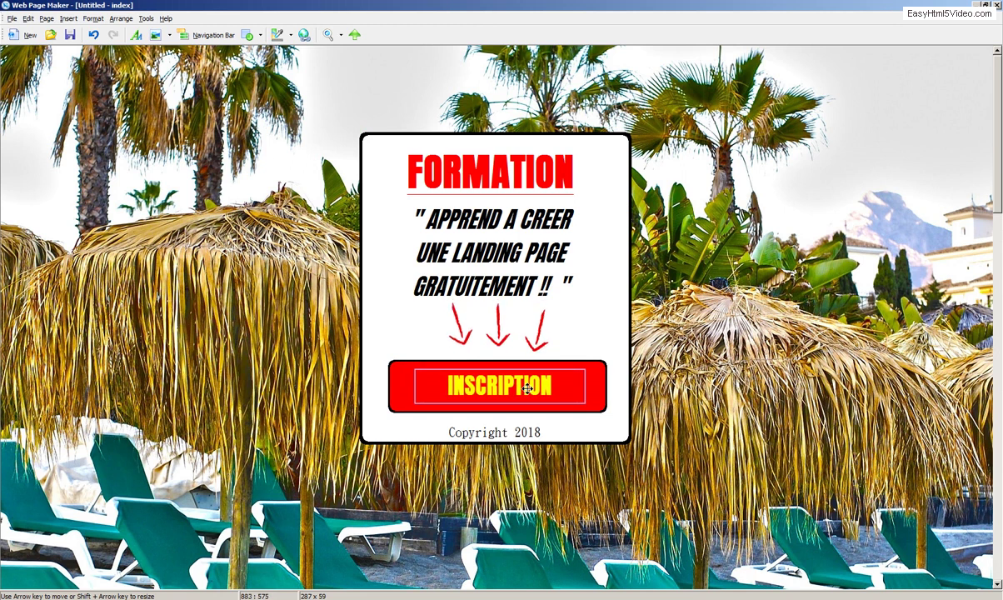
Step: Preview the landing page with its arrows in the browser, dismiss the download bar and return to Web Page Maker
left_click(304, 34)
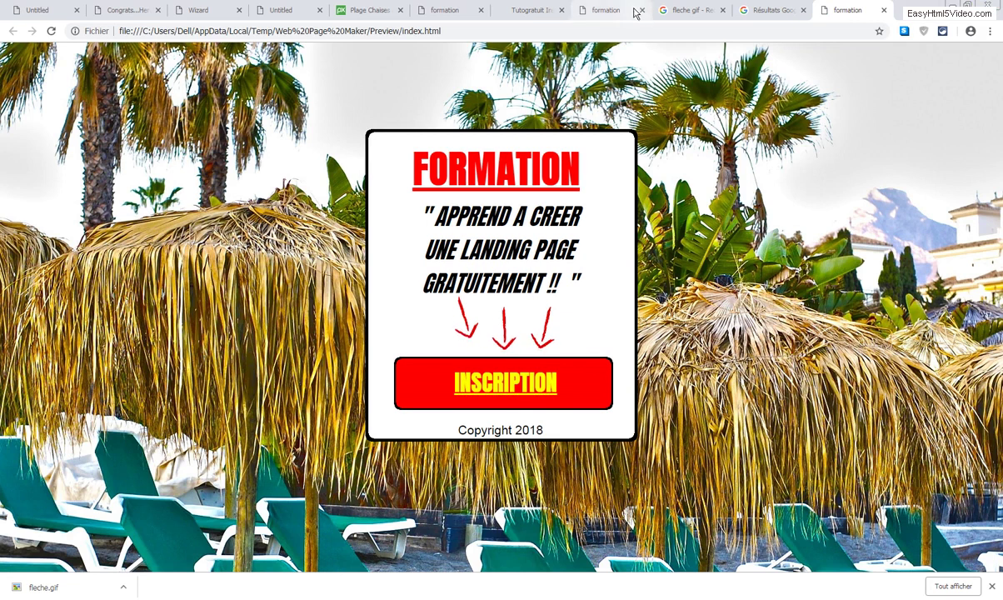
left_click(990, 587)
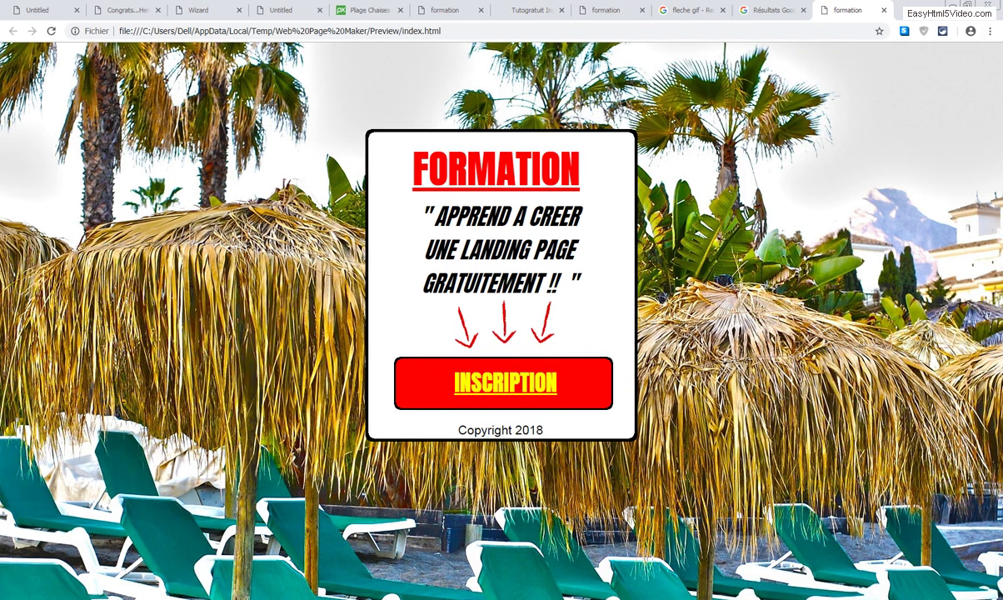
key("alt+Tab")
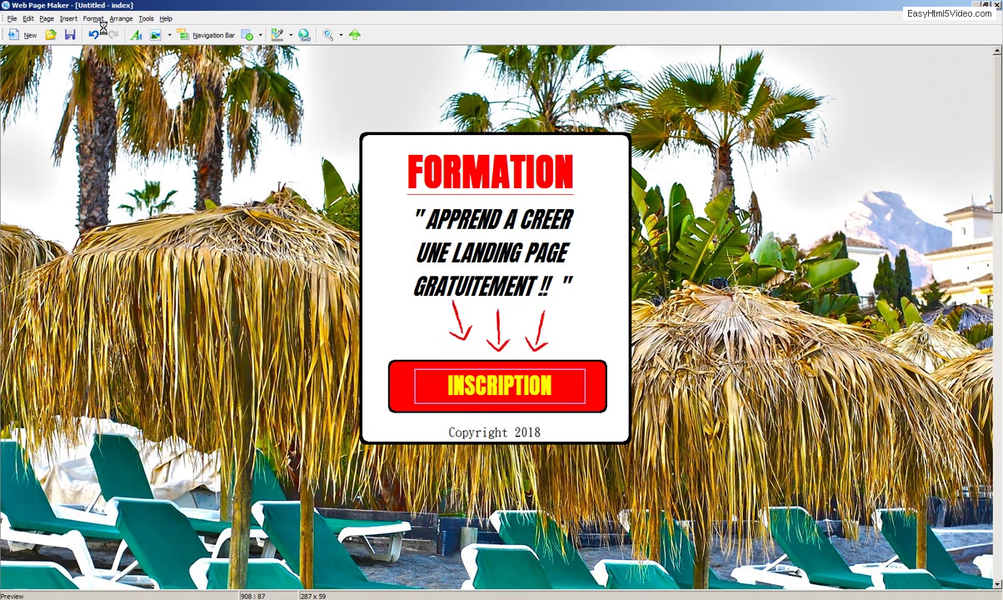
Step: Save the page as a template, overwriting the existing "formation" template
left_click(12, 18)
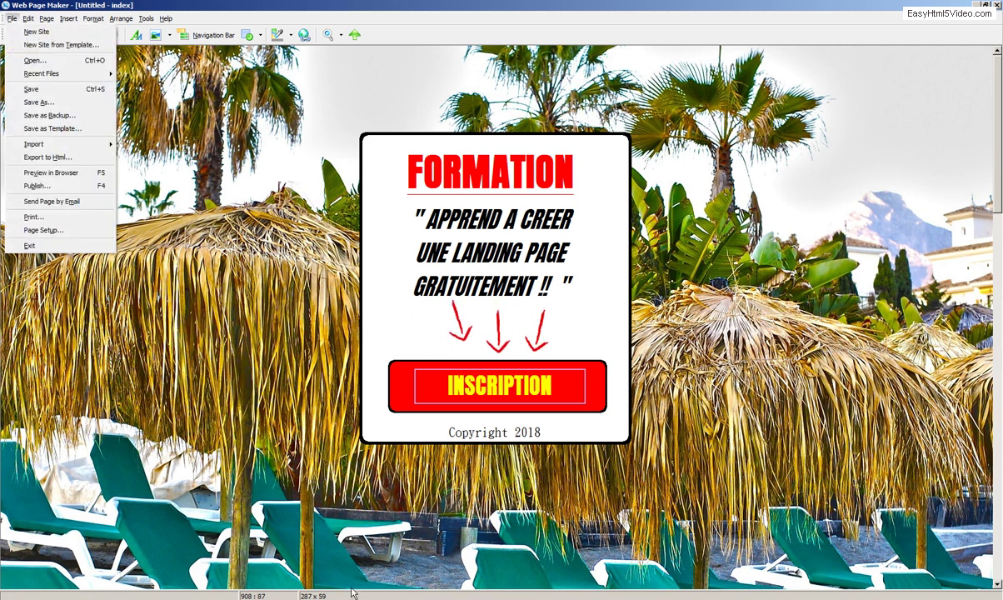
left_click(51, 128)
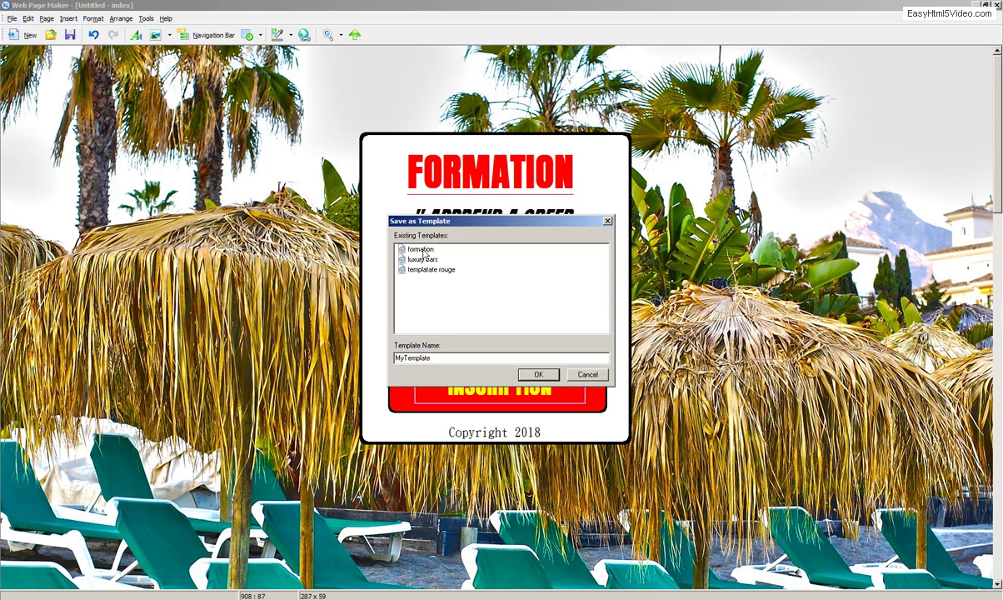
left_click(421, 249)
left_click(557, 375)
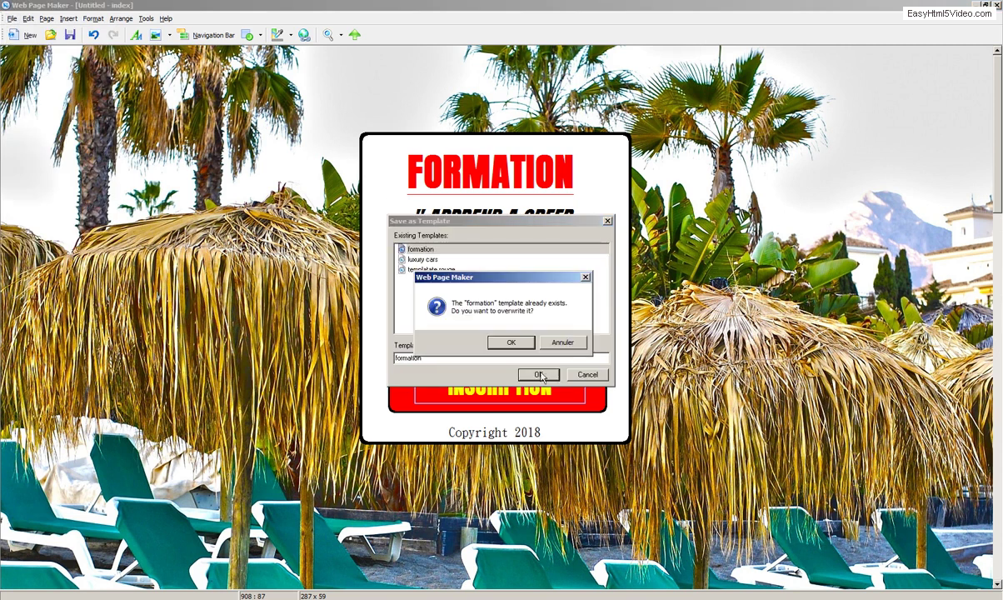
left_click(512, 341)
Step: Export the site to HTML in a new desktop folder named "formation"
left_click(11, 18)
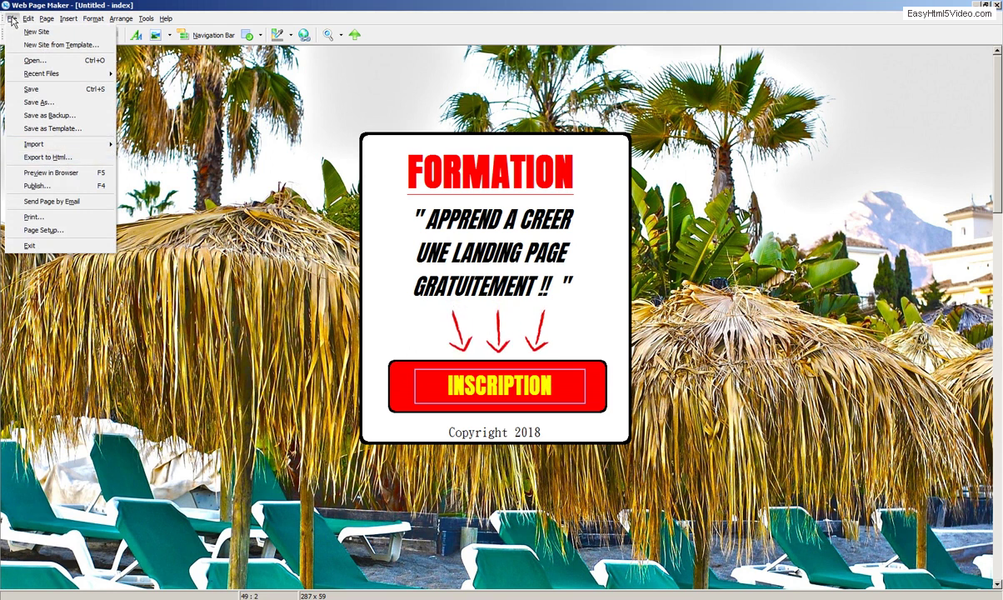
left_click(46, 157)
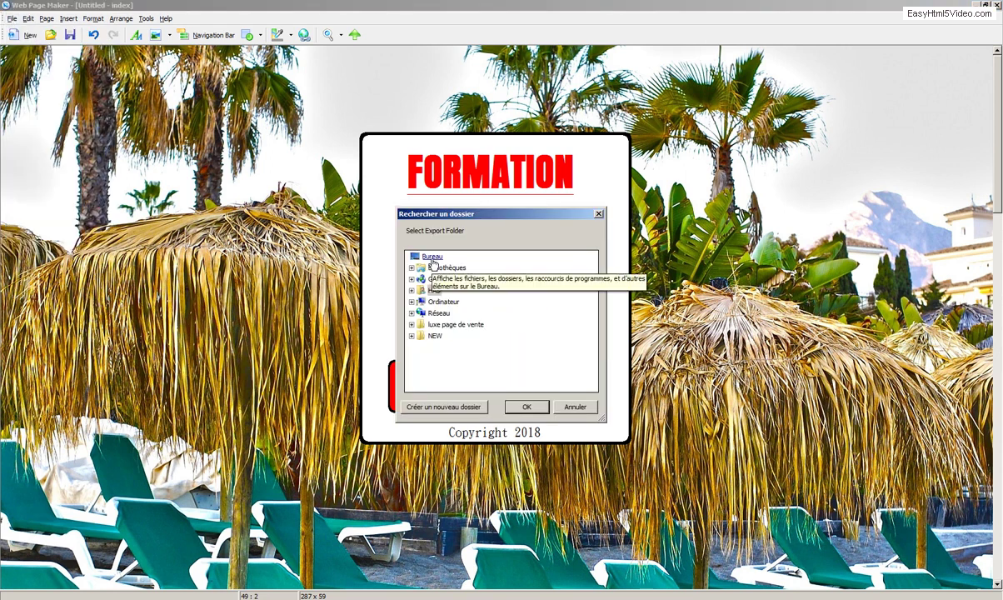
left_click(449, 407)
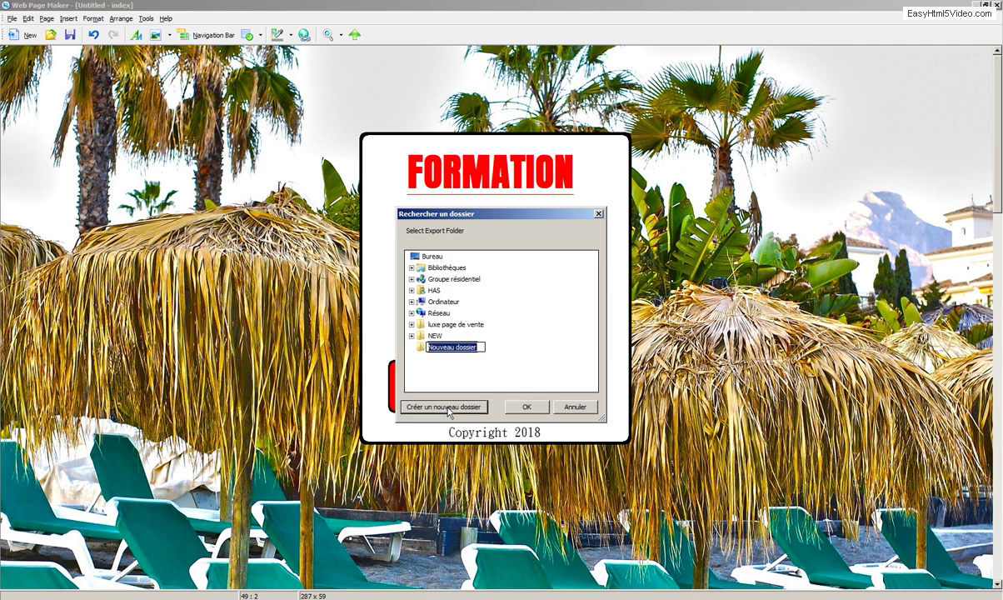
type("formation")
key("Return")
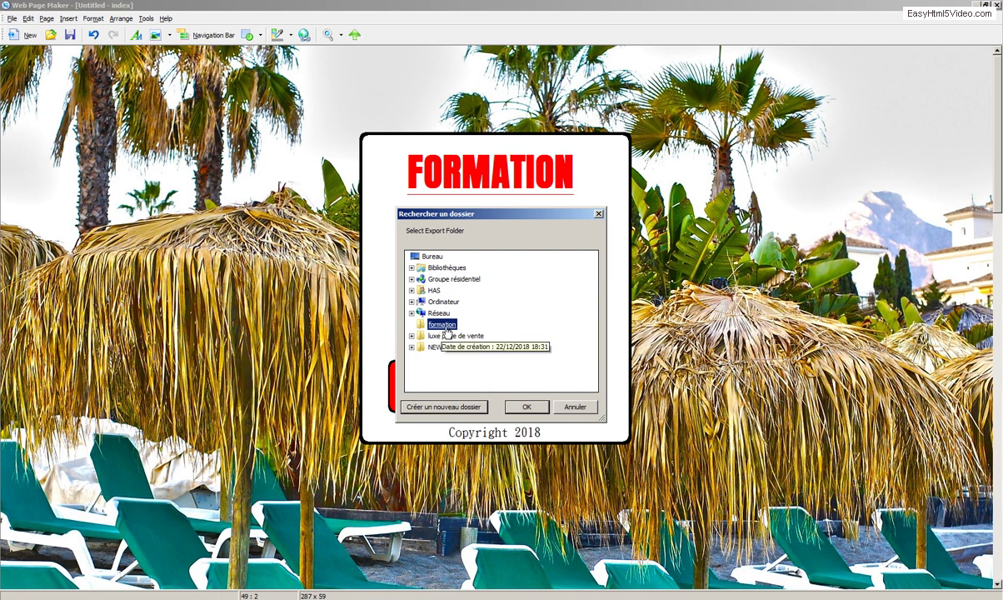
left_click(525, 408)
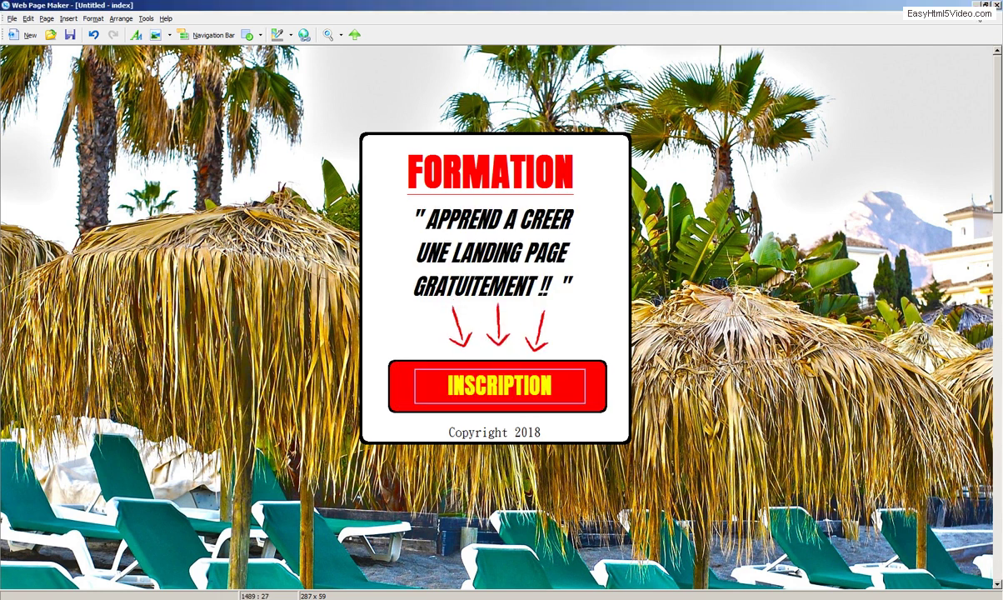
Step: Open the exported formation folder on the desktop and examine its index.html file and images subfolder
key("F12")
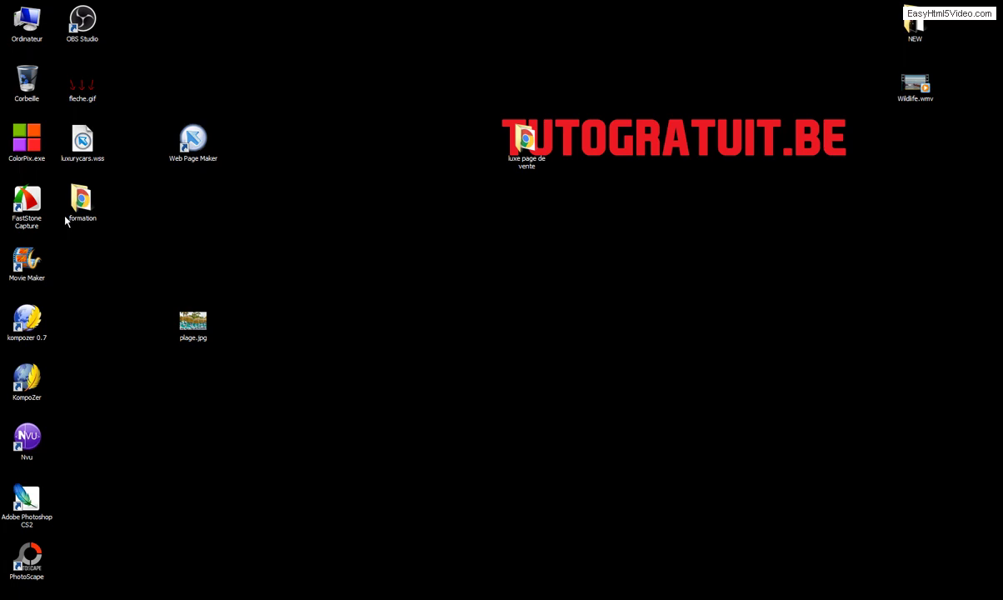
double_click(81, 200)
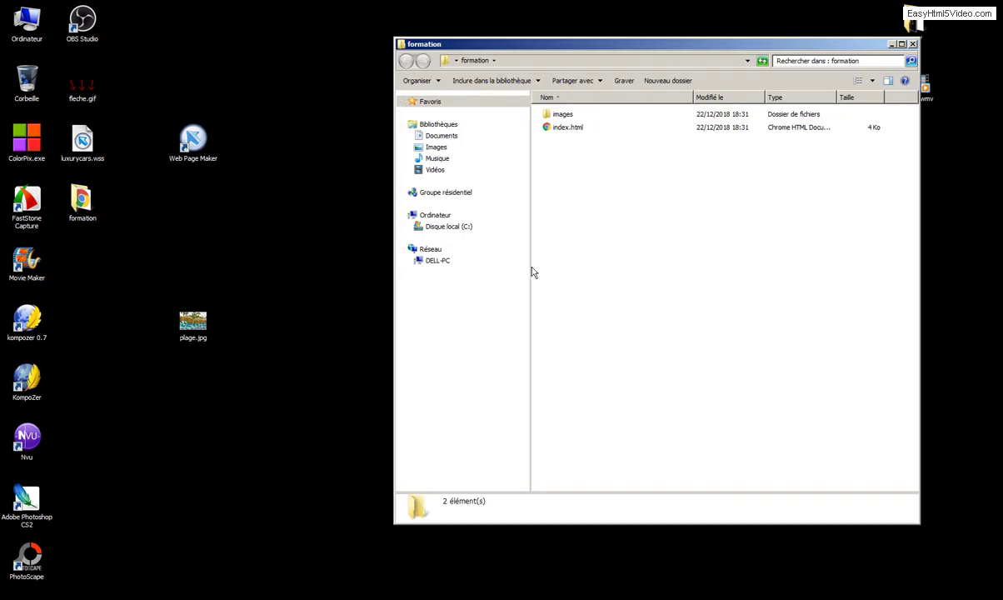
left_click(564, 137)
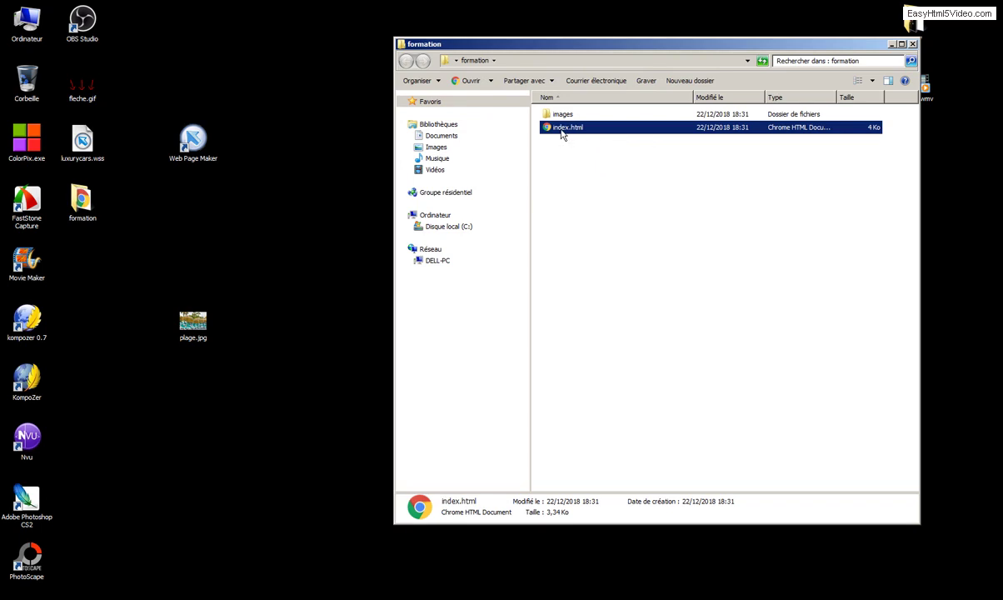
double_click(564, 115)
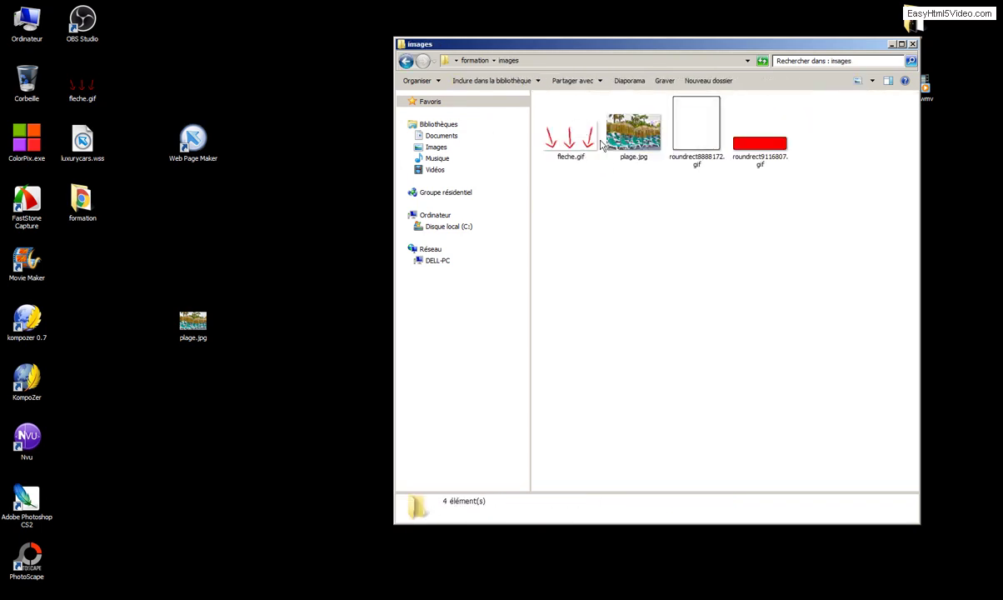
left_click(406, 63)
Step: View the exported index.html in the browser and close the formation folder window
double_click(561, 128)
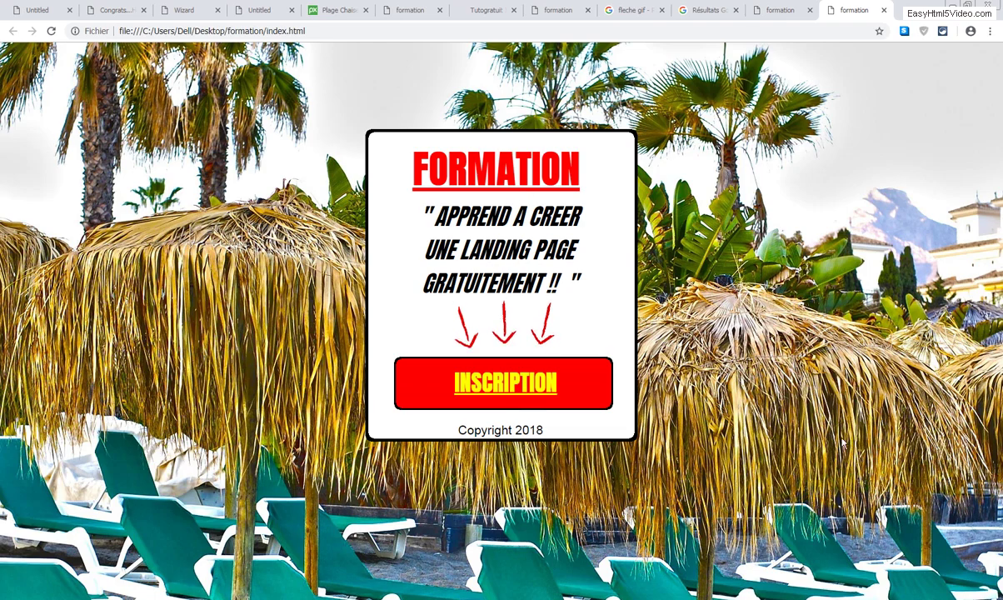
key("alt+Tab")
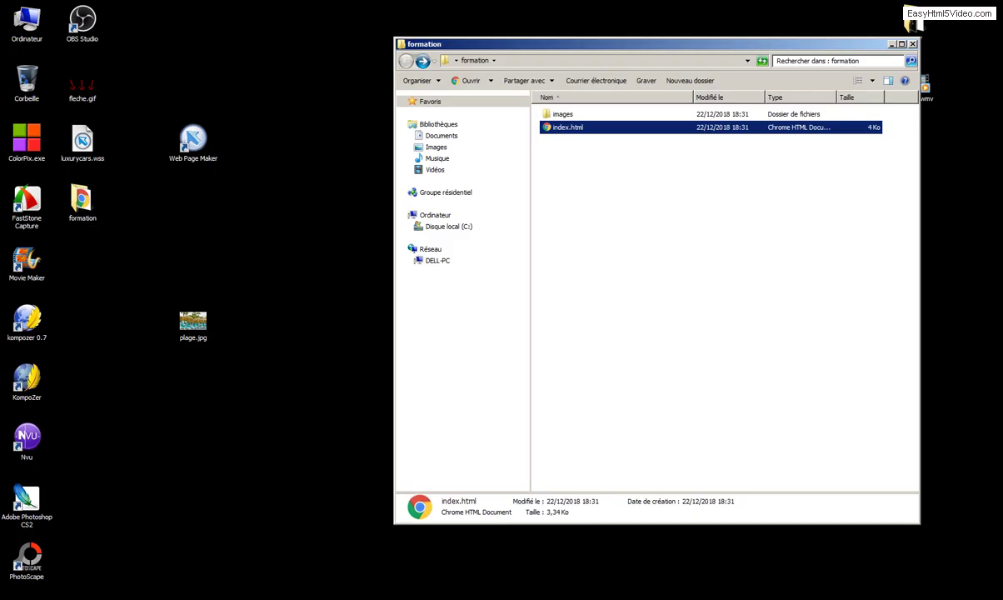
left_click(913, 45)
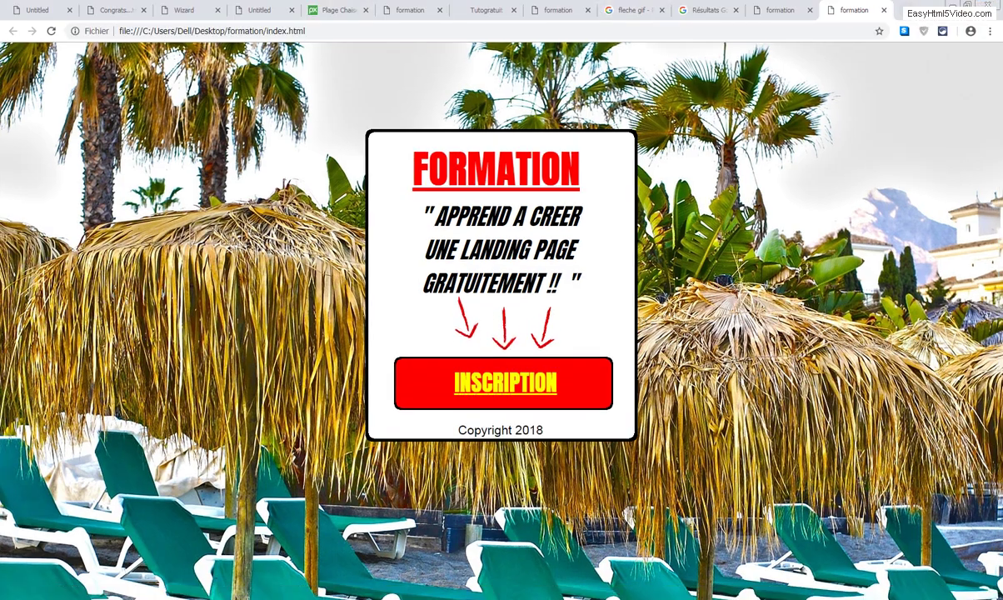
Step: Search Google for "builderall" in a new tab and open the Builderall Marketing Platform free trial result
key("ctrl+t")
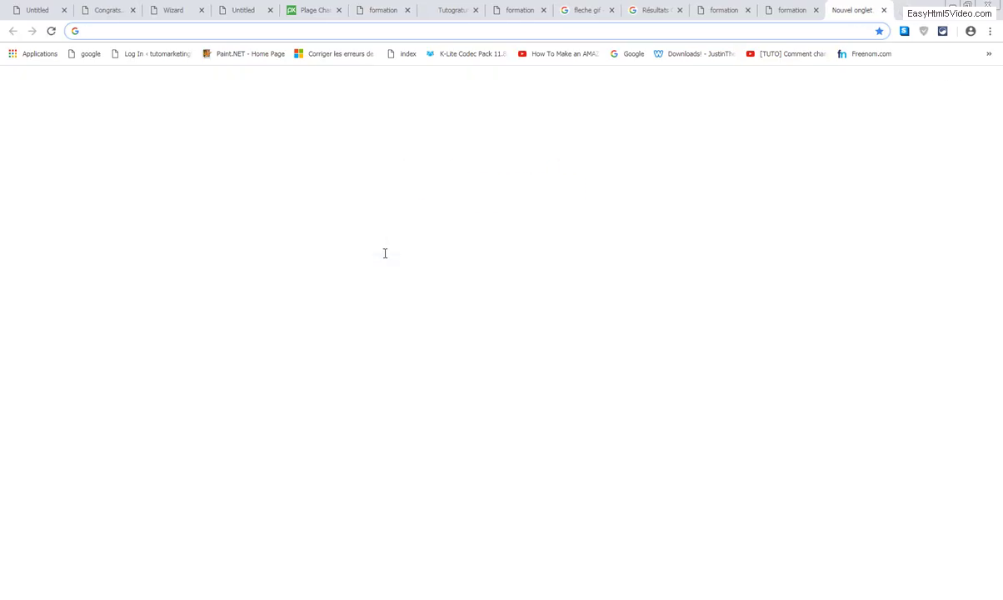
left_click(386, 248)
type("builderal")
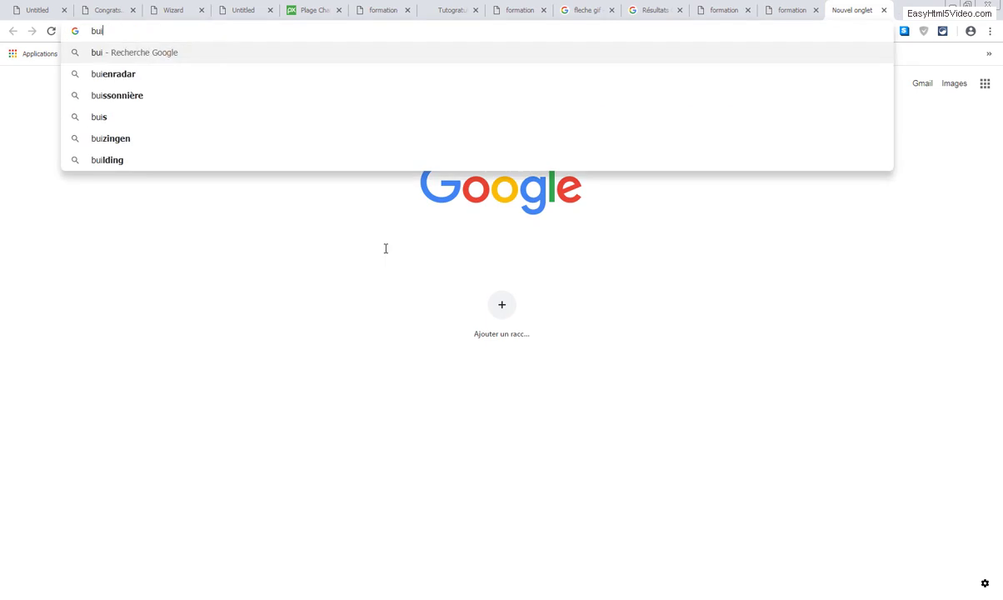
key("Return")
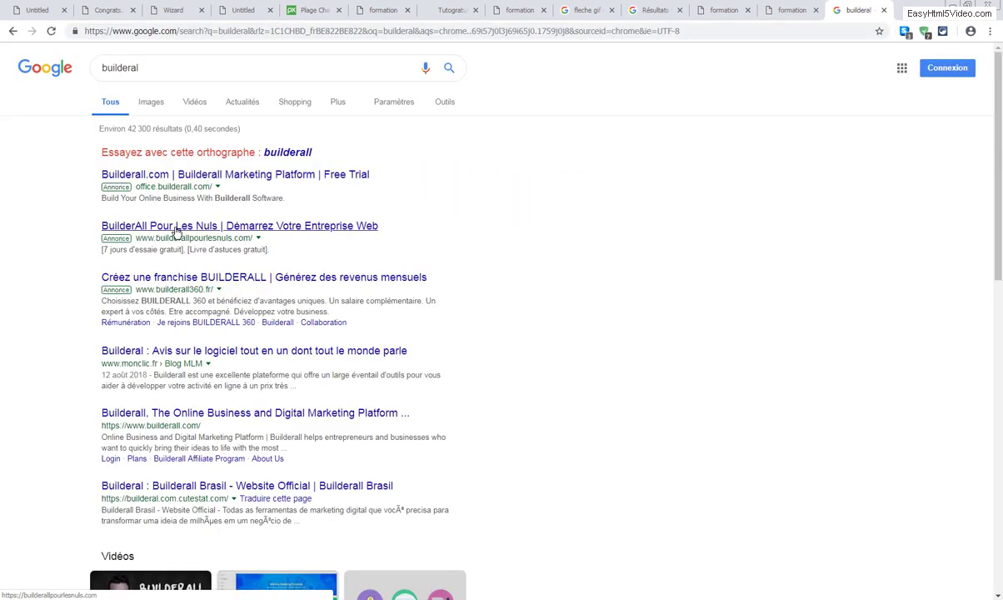
left_click(285, 152)
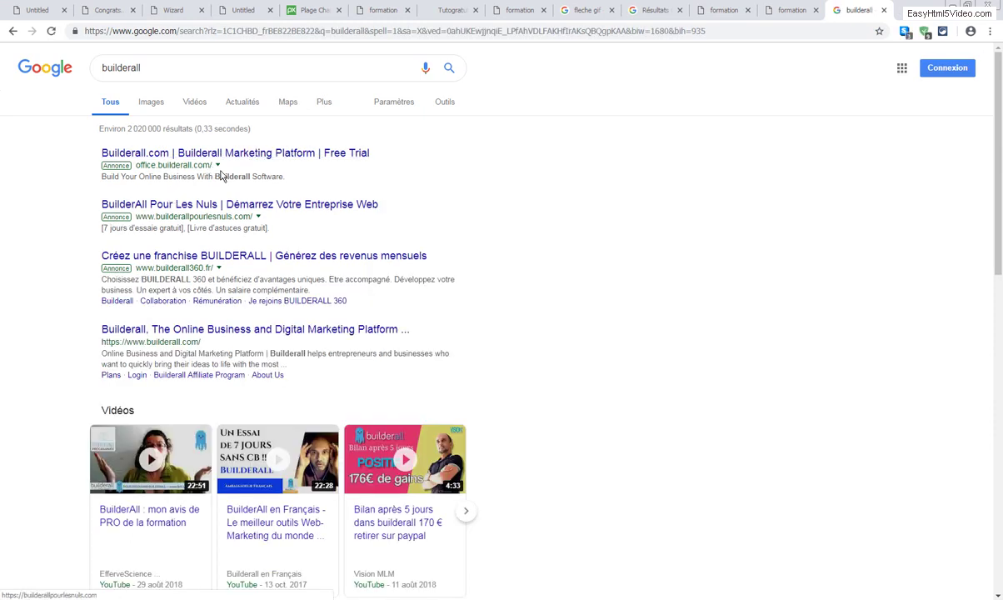
left_click(257, 156)
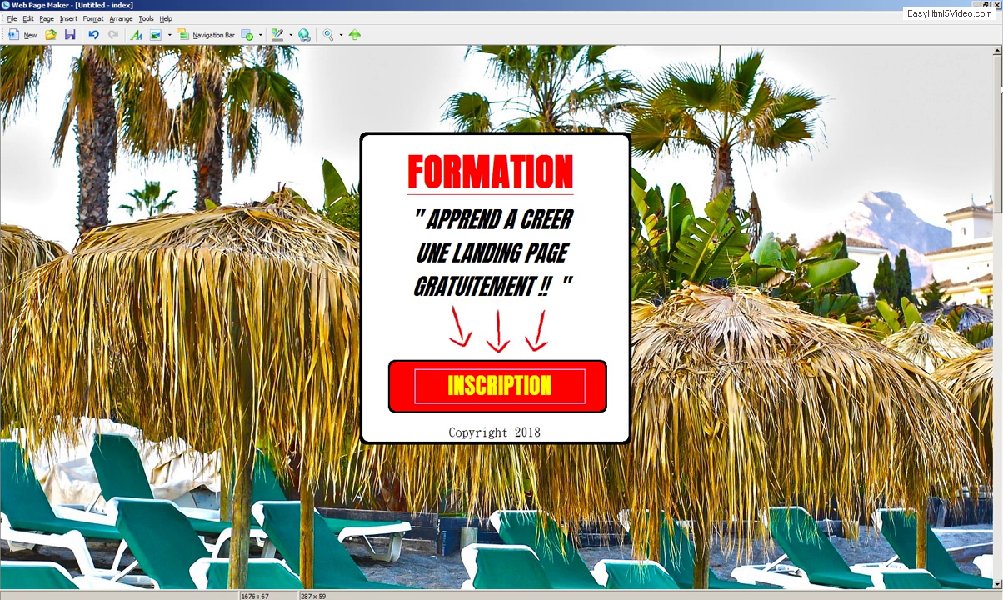
Step: Show the desktop, move the Web Page Maker shortcut farther from the other icons, and select the kompozer 0.7, KompoZer and Nvu shortcuts
key("alt+Tab")
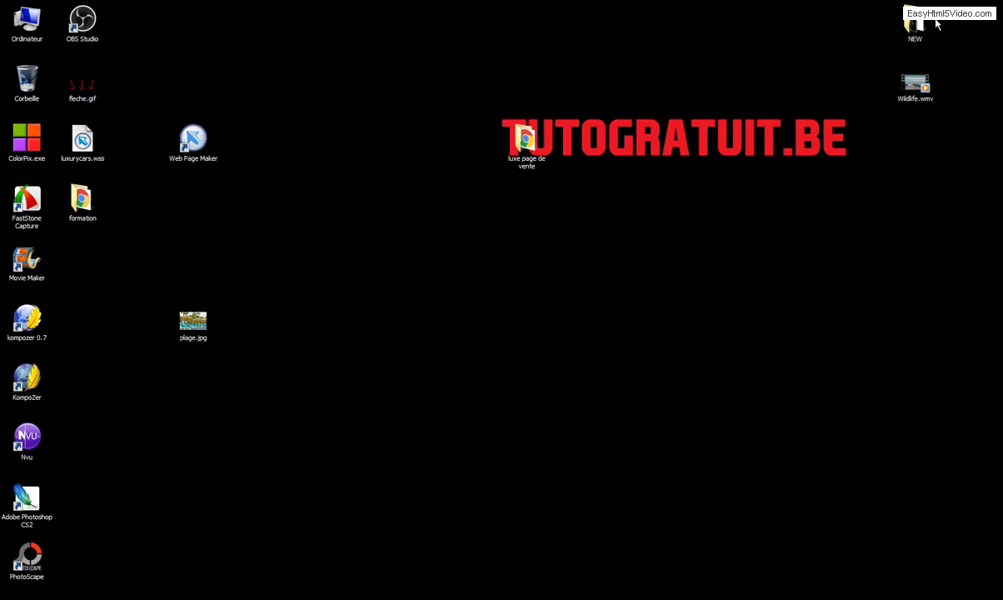
left_click(953, 5)
double_click(191, 138)
left_click_drag(276, 162, 250, 143)
left_click_drag(310, 116, 296, 168)
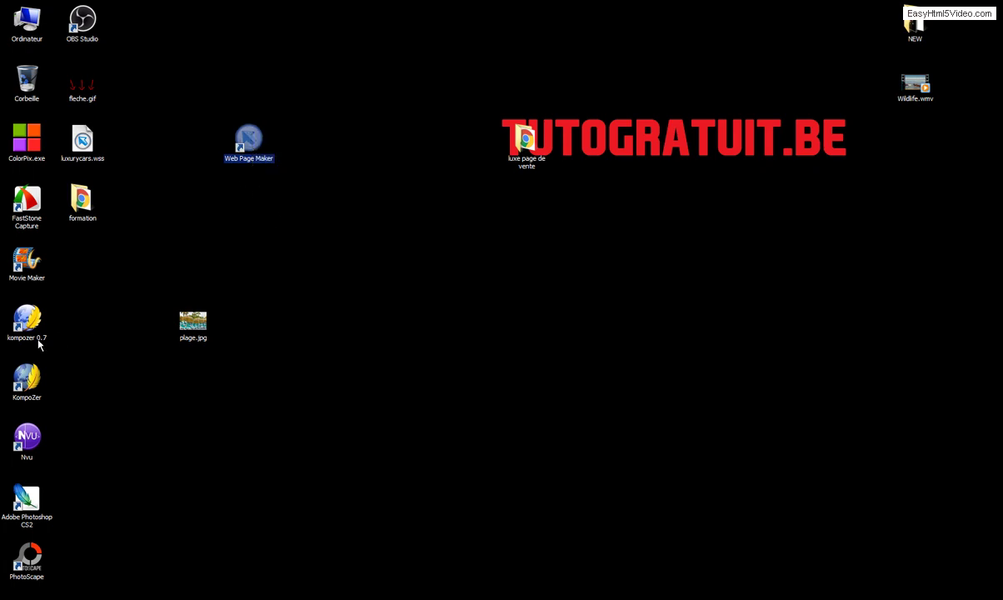
left_click_drag(84, 284, 5, 441)
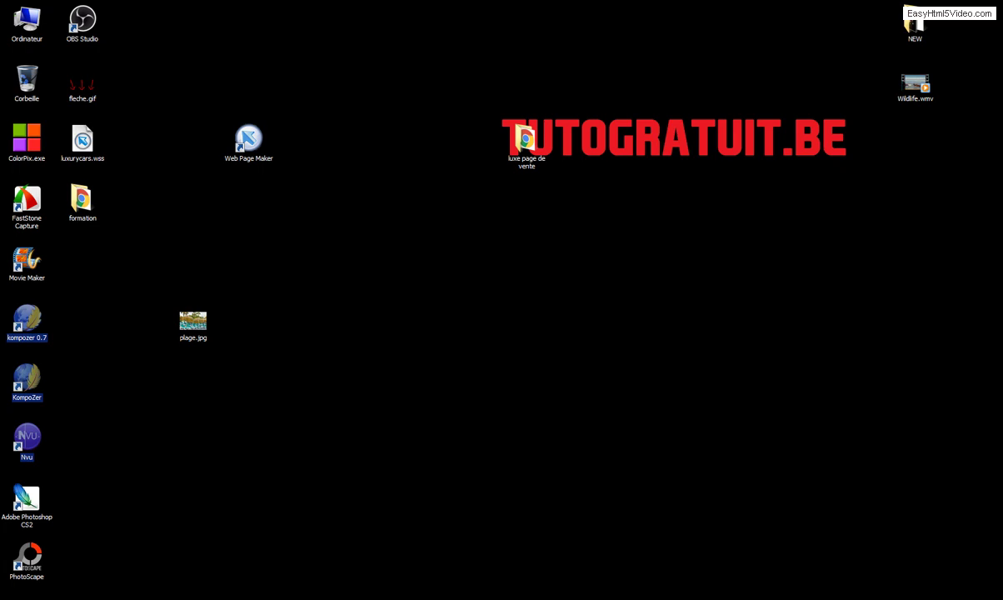
left_click(903, 595)
right_click(881, 569)
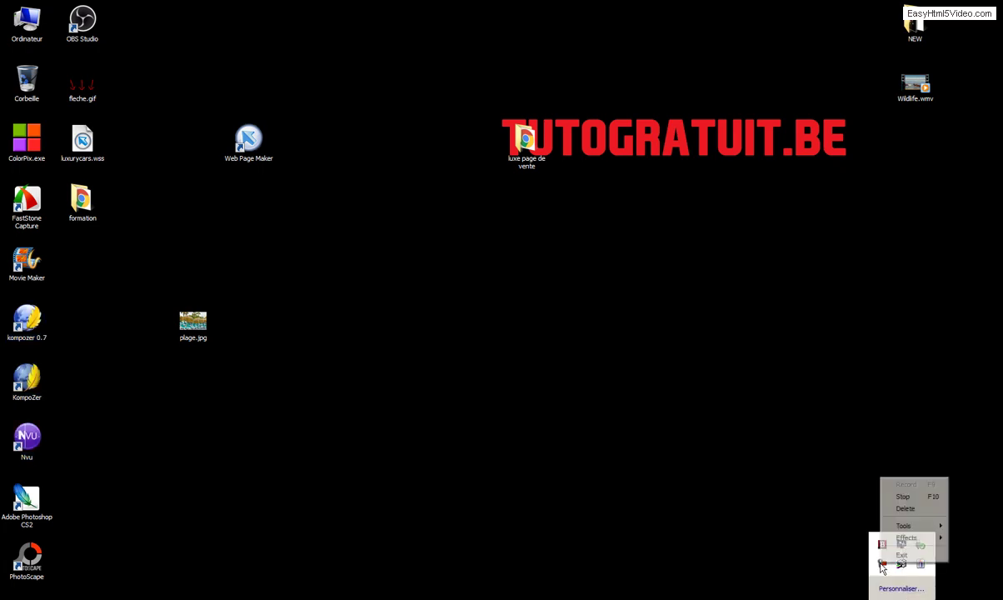